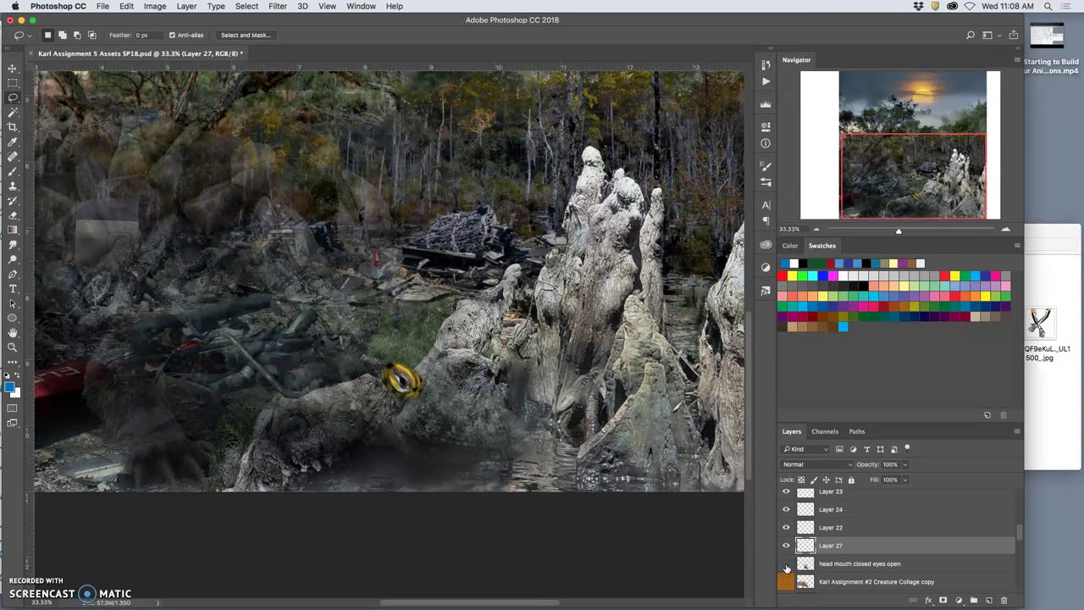
Step: Compare the scene with the head layer hidden, then rename Layer 27 to 'closed eye'
click(787, 564)
click(786, 564)
click(786, 564)
text(closed eye)
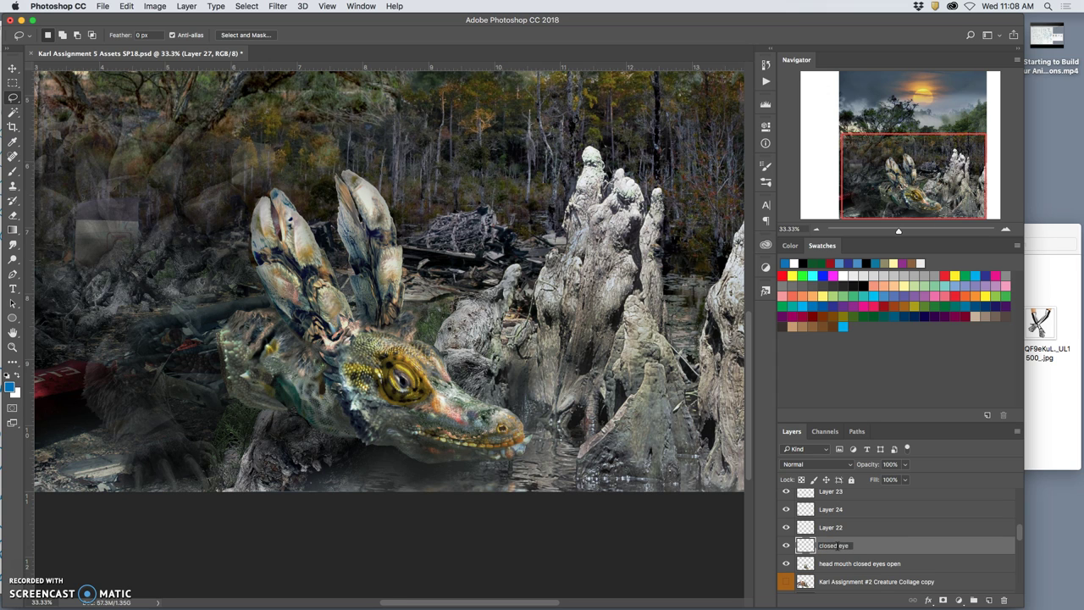
click(872, 552)
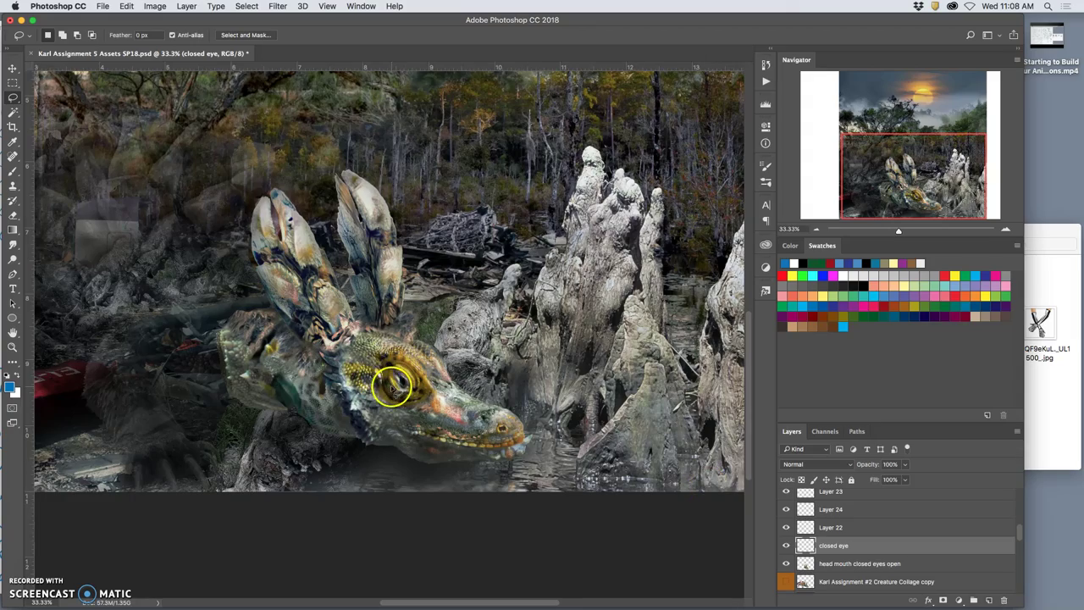
Step: Zoom in close on the creature's eye
drag(393, 385, 494, 418)
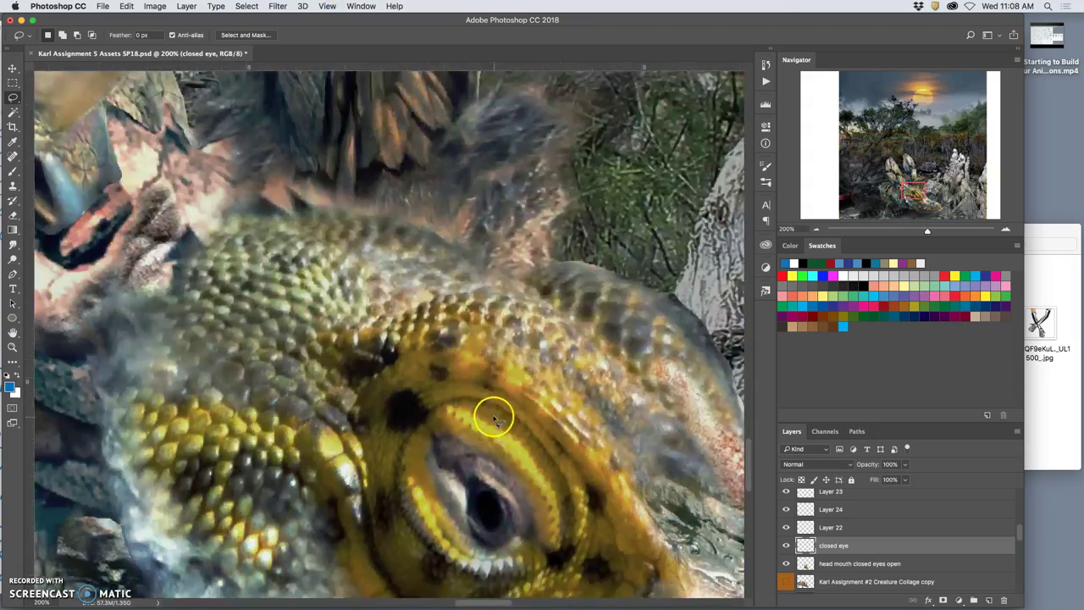
scroll(494, 417, down, 5)
scroll(491, 415, right, 4)
scroll(487, 415, up, 3)
scroll(479, 415, left, 2)
scroll(477, 415, left, 6)
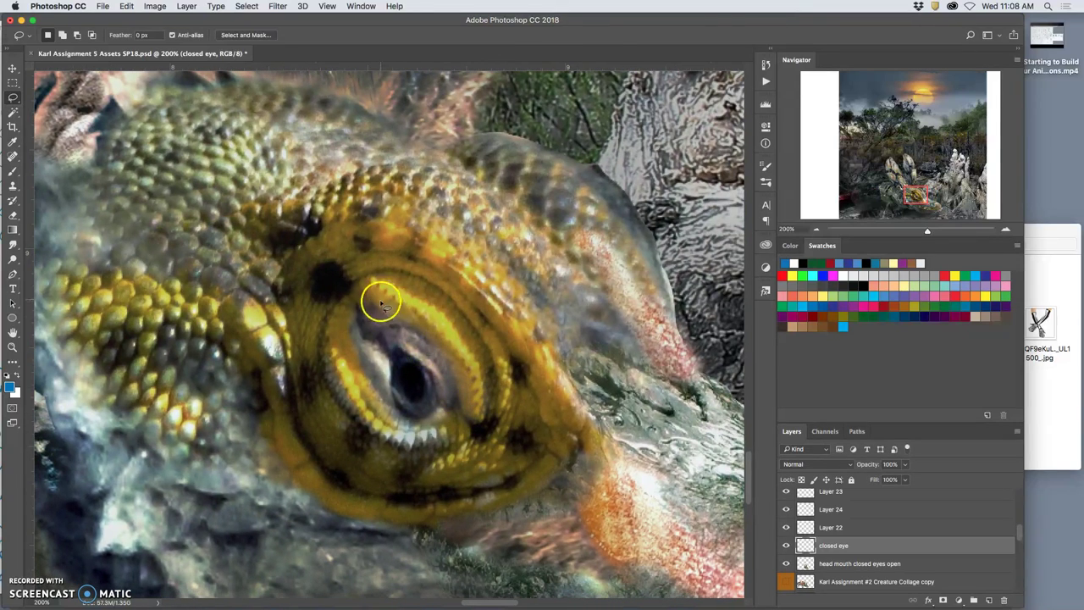
Step: Warp the eye patch's mesh so the eyelid droops half shut, then zoom back out
key(ctrl+t)
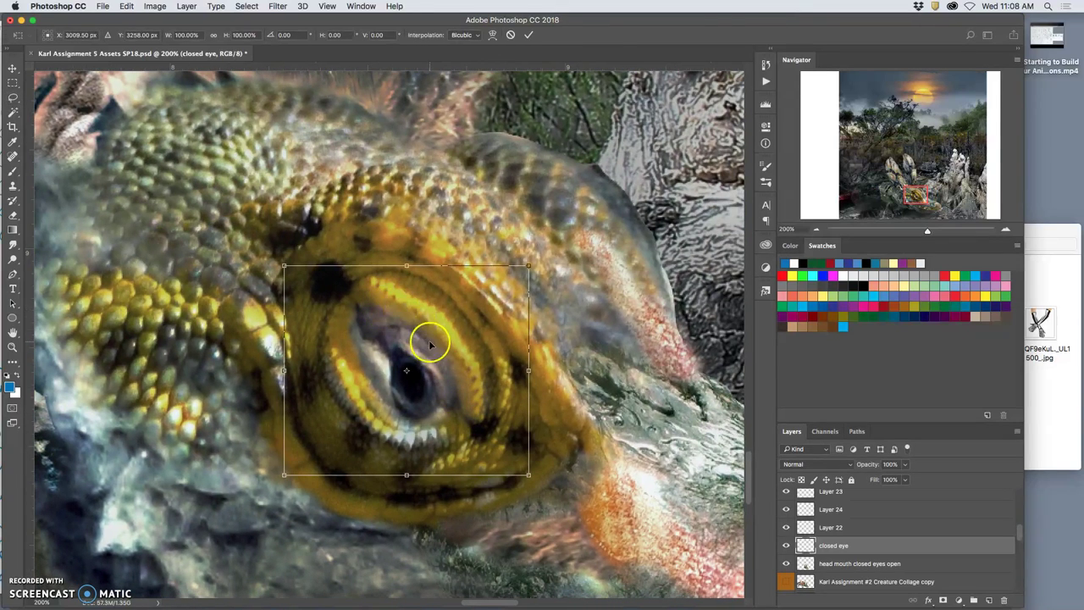
right_click(460, 349)
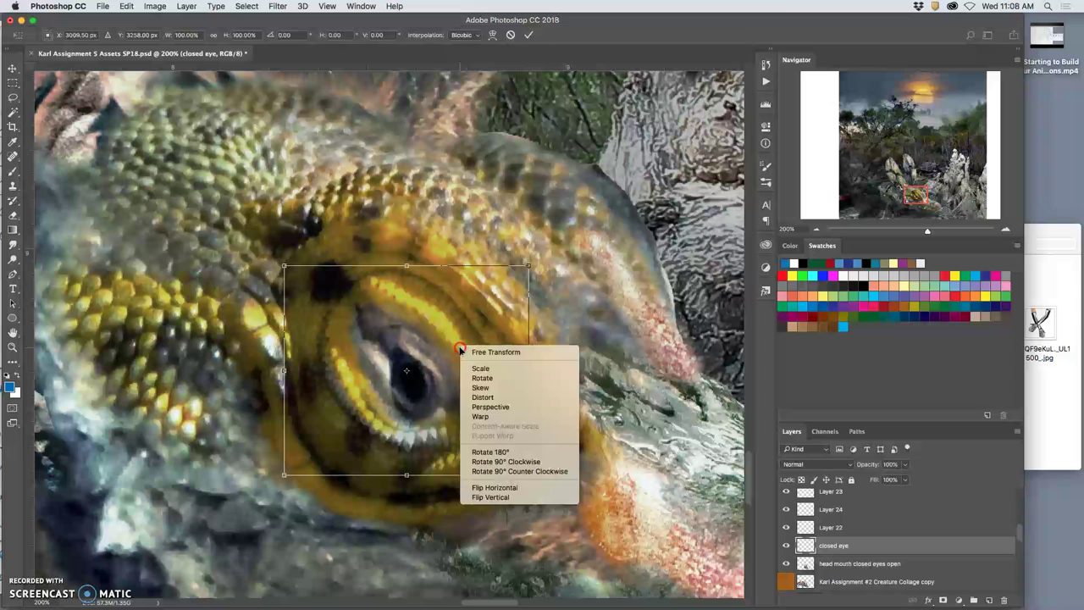
click(481, 416)
drag(440, 336, 428, 353)
drag(362, 427, 388, 409)
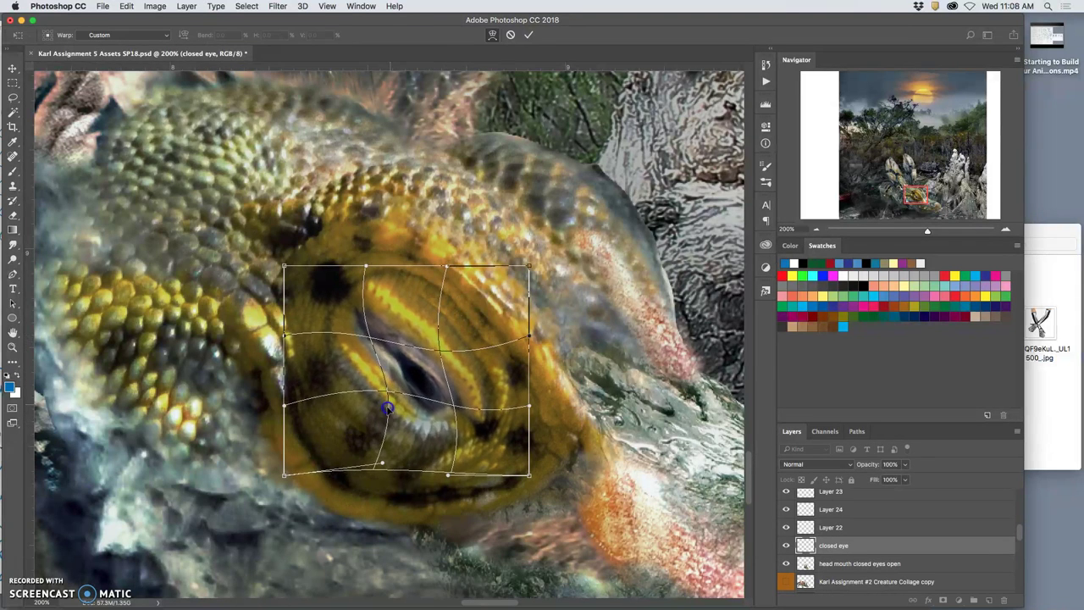
drag(450, 438, 458, 428)
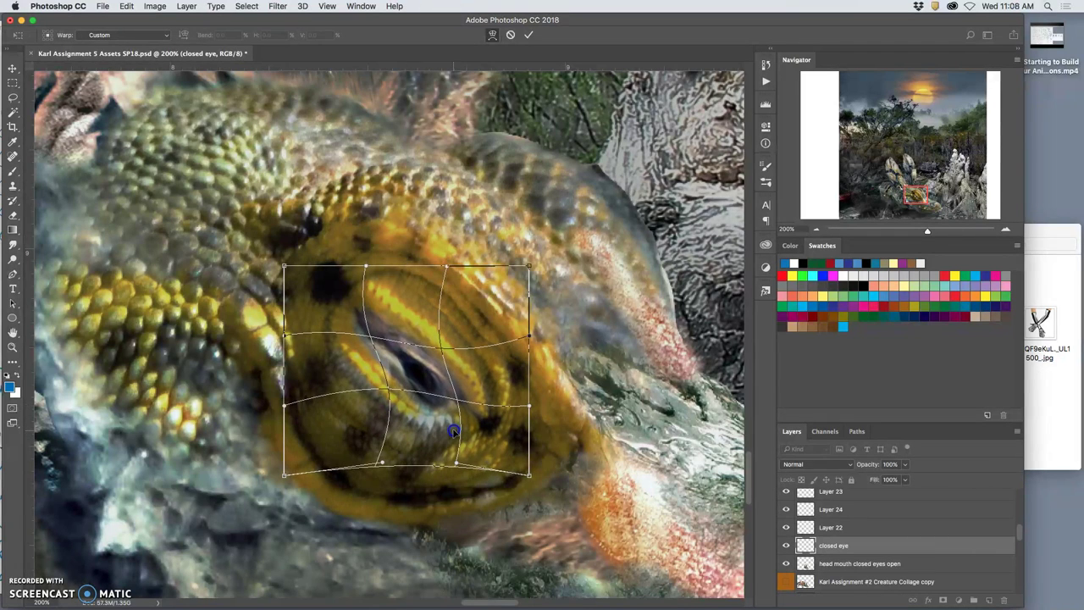
drag(357, 295, 359, 302)
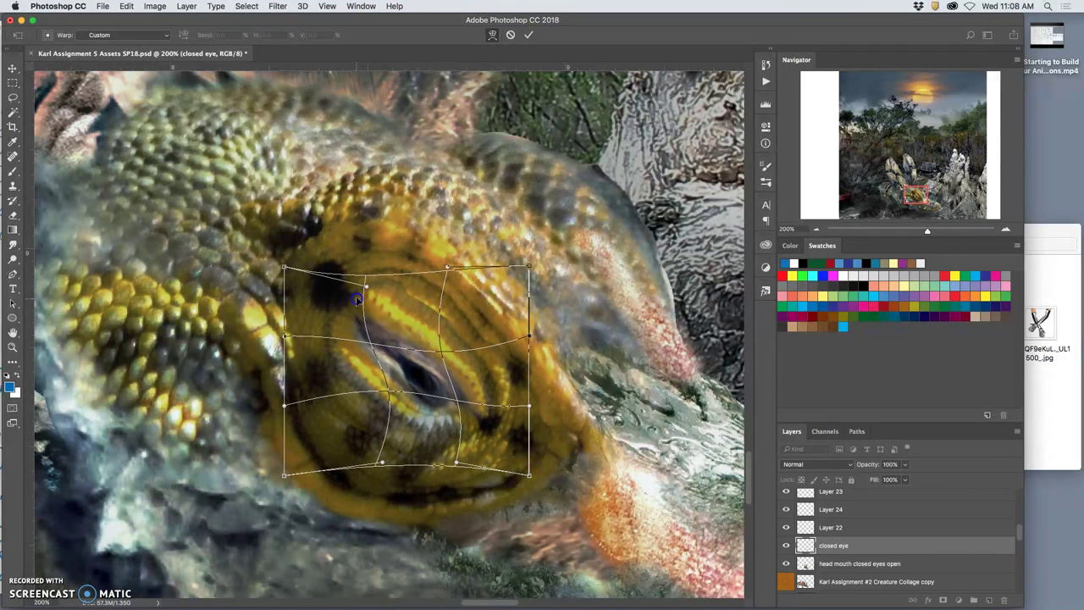
drag(461, 318, 462, 312)
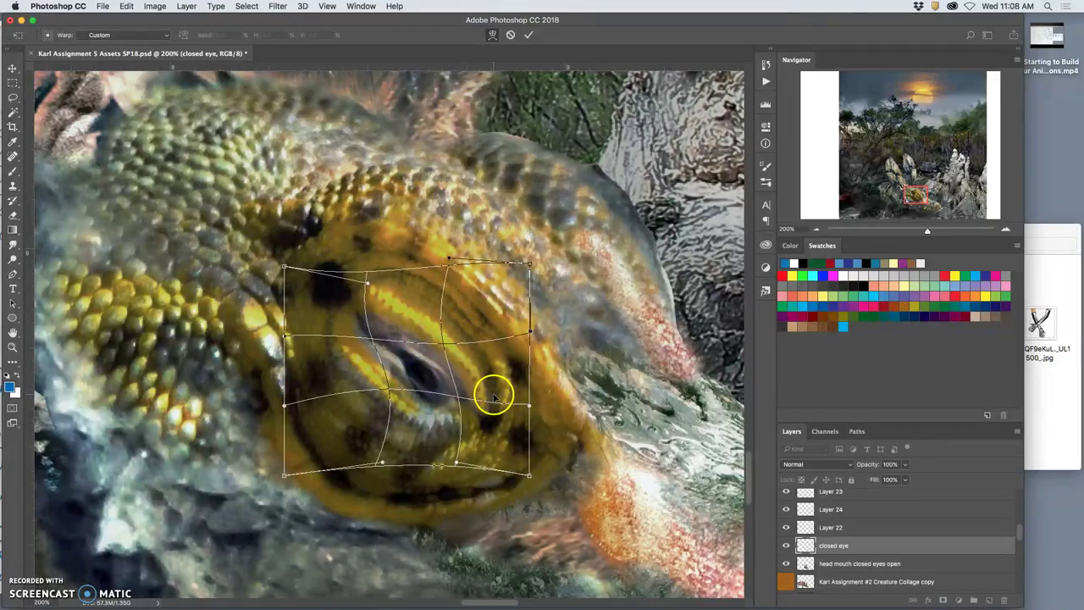
key(Return)
key(l)
key(super+minus)
key(super+minus)
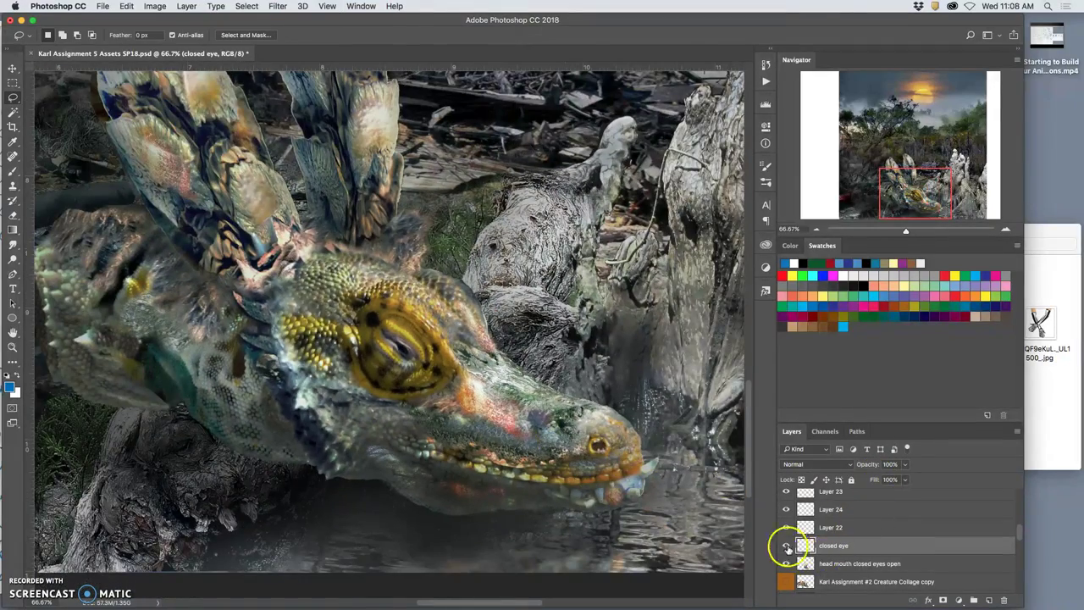
Step: Compare the warped eye on and off, then rename that layer 'squinting eye'
click(787, 546)
click(787, 545)
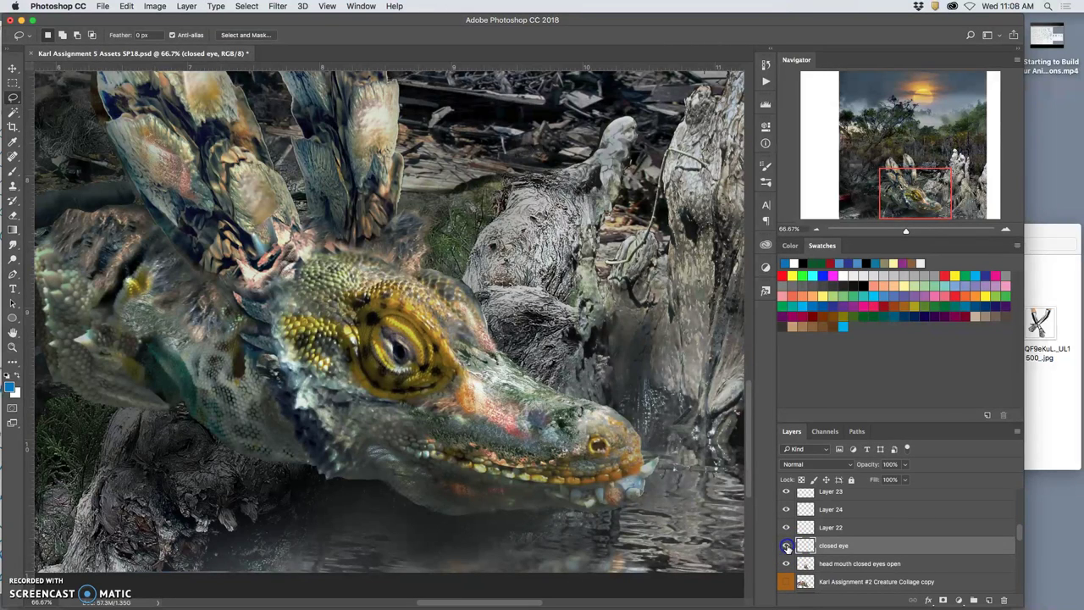
click(787, 546)
click(787, 546)
click(787, 546)
click(838, 547)
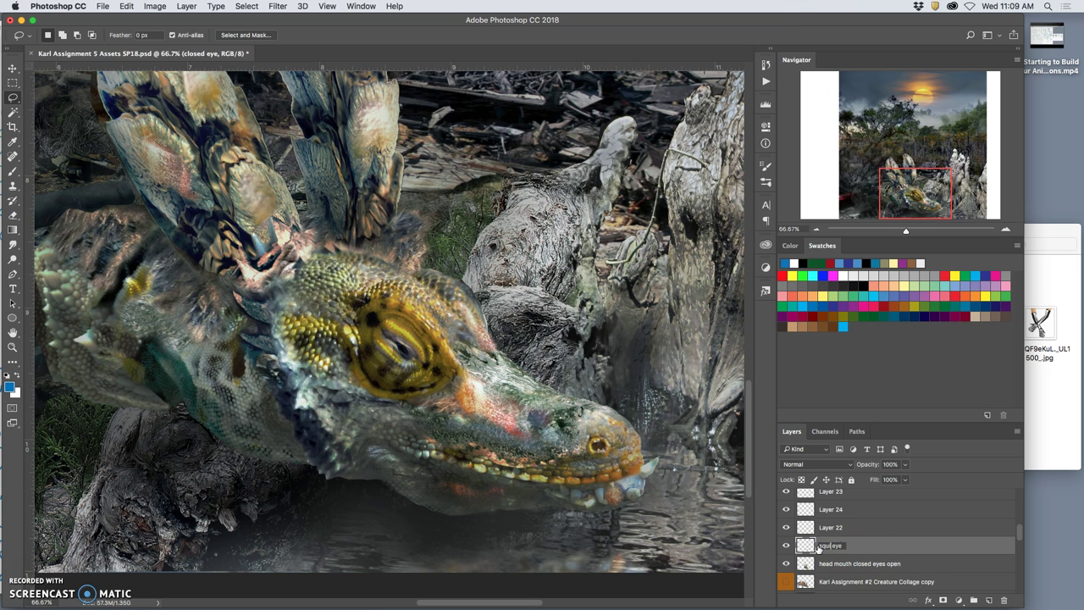
text(nting)
click(877, 549)
click(875, 549)
Step: Add a new empty layer named 'closed eye'
click(984, 598)
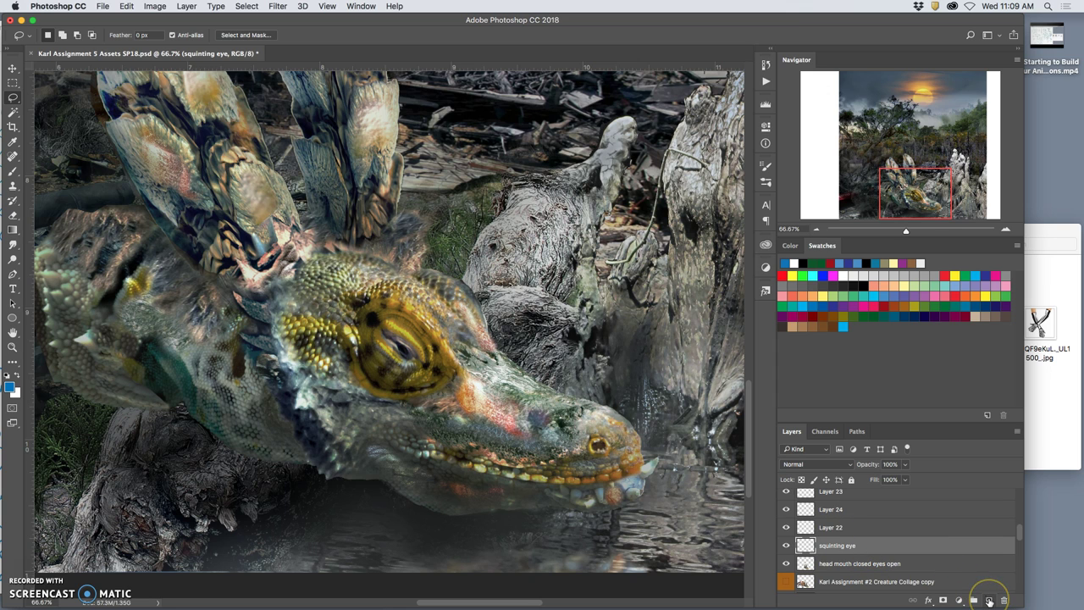
click(988, 601)
click(837, 549)
text(closed eye)
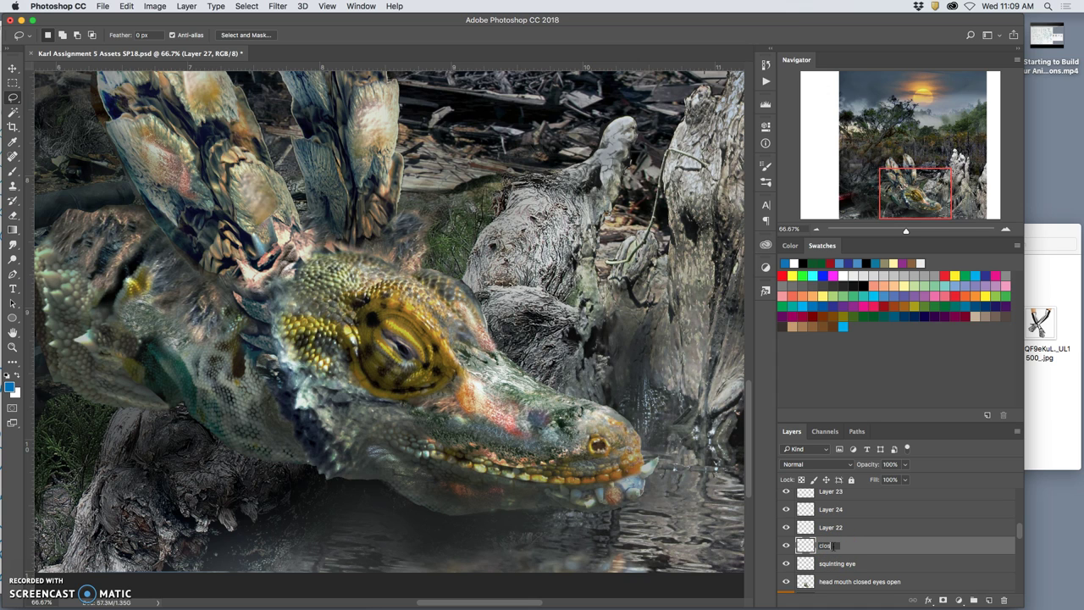
click(489, 370)
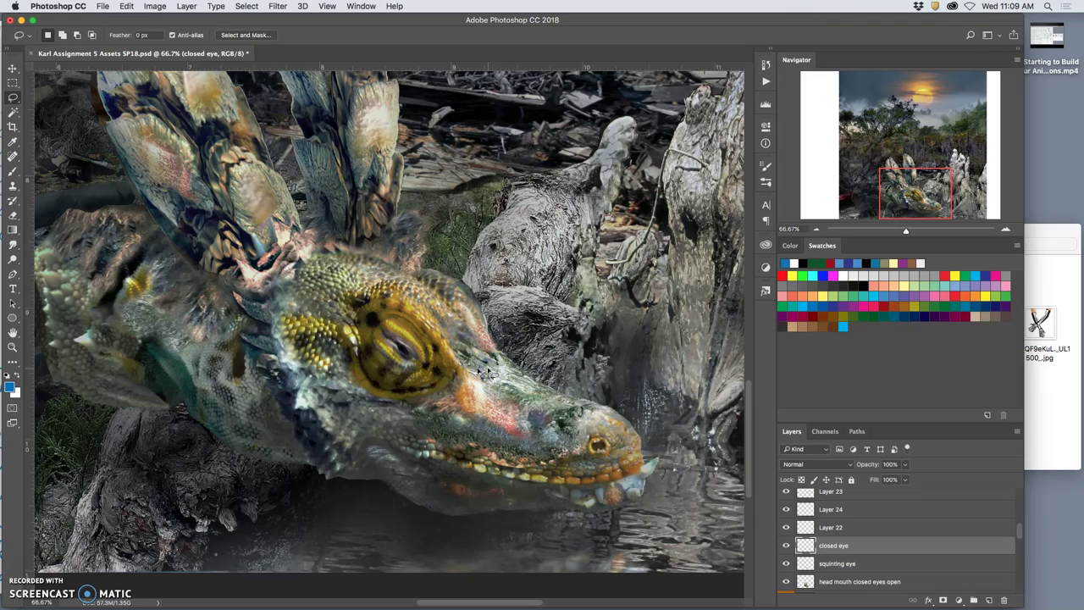
Step: At 300% zoom, lasso a freehand selection around the upper eyelid, dismissing the Move-tool alert
click(458, 378)
key(super+plus)
key(super+plus)
key(super+plus)
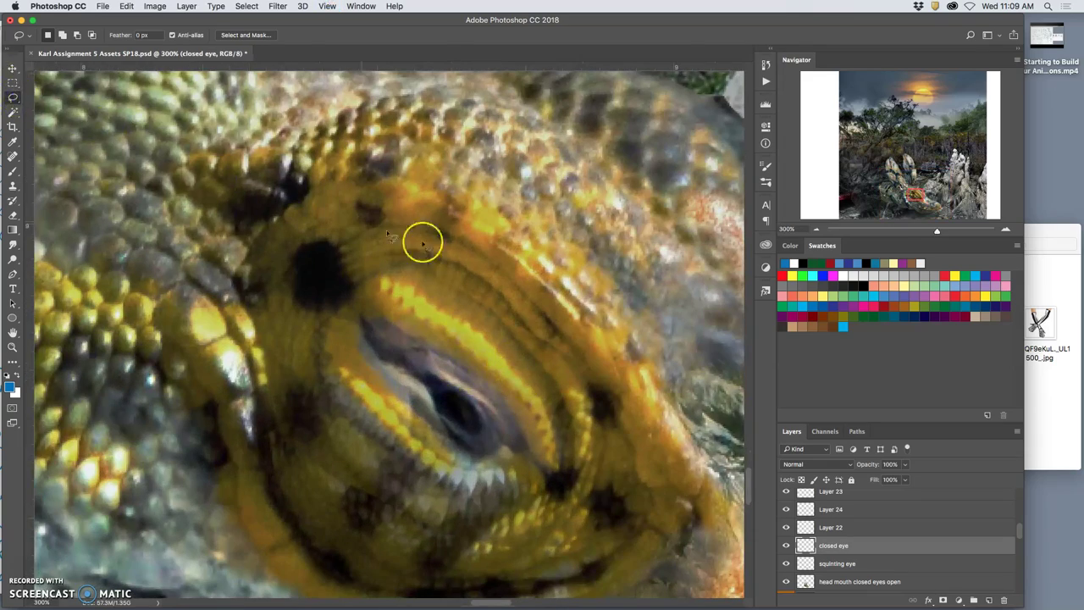
drag(430, 246, 468, 268)
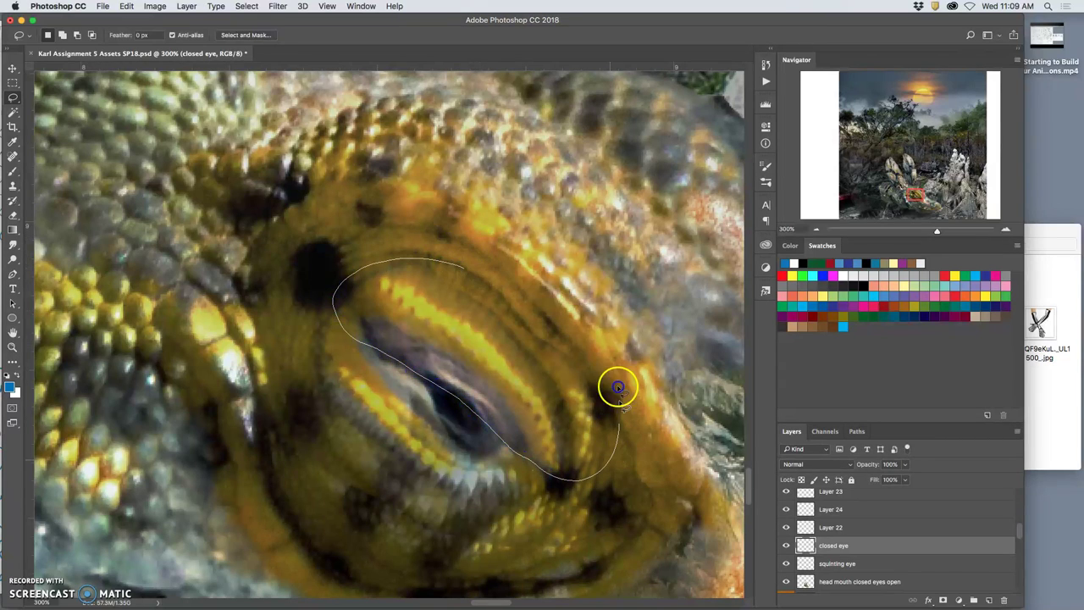
drag(399, 227, 398, 227)
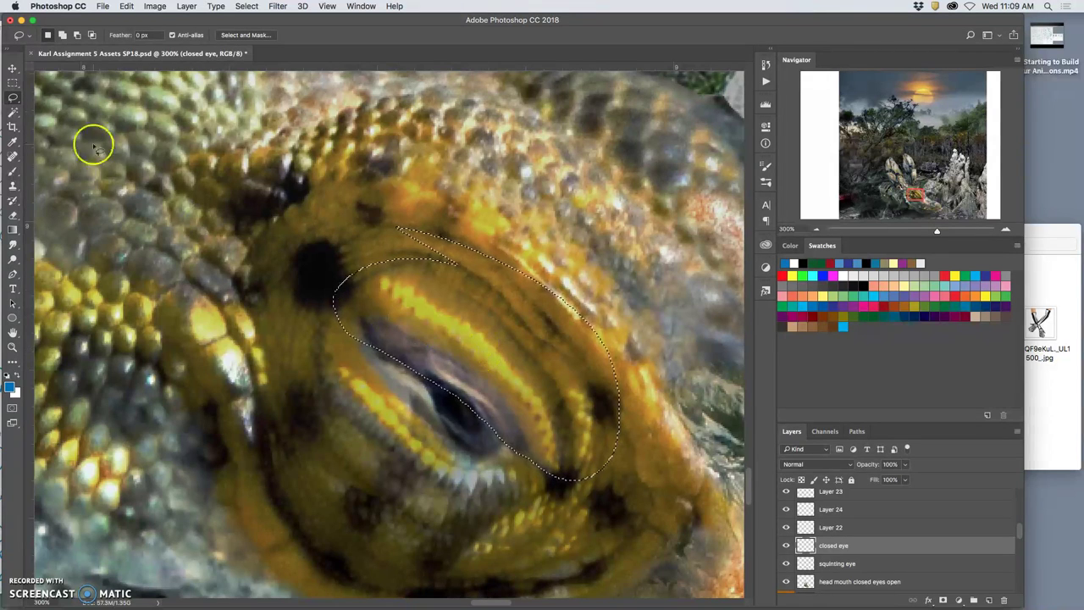
click(11, 68)
drag(484, 335, 481, 345)
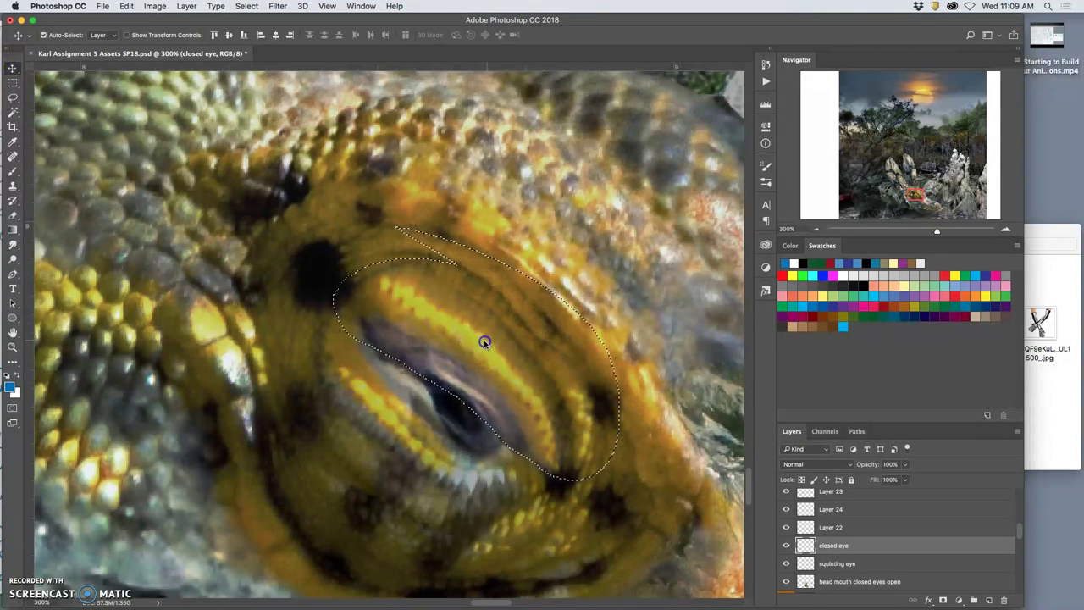
click(618, 211)
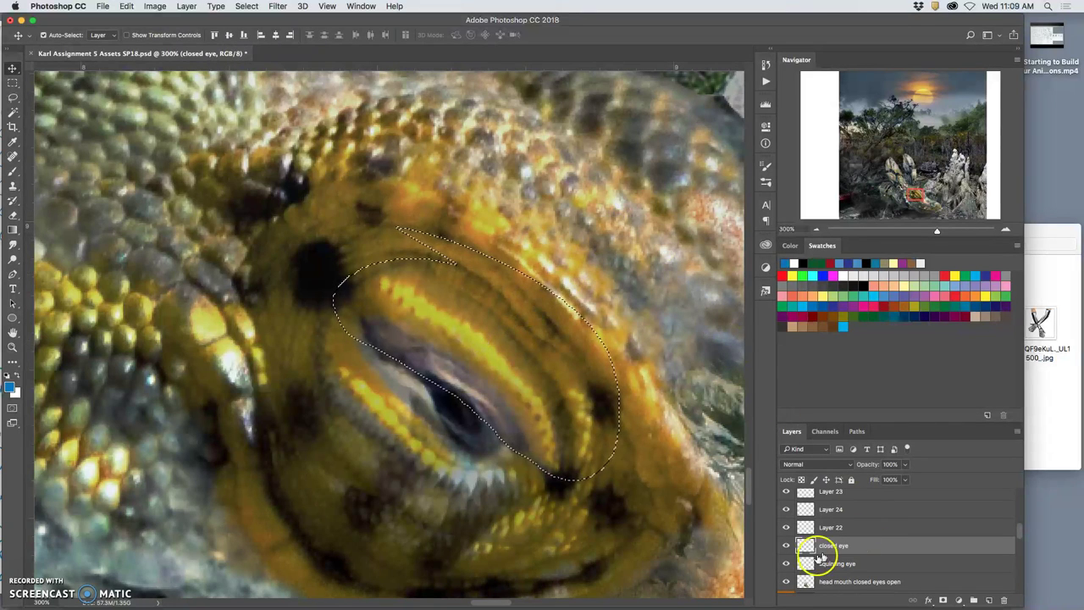
Step: Hide the squinting eye and head layers
click(788, 564)
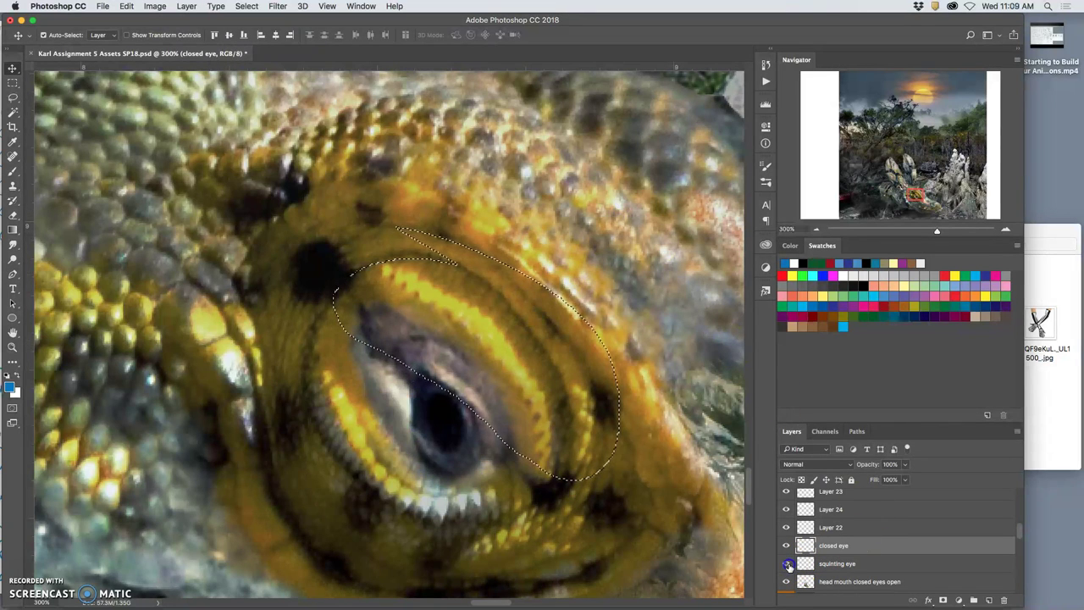
click(787, 563)
click(787, 563)
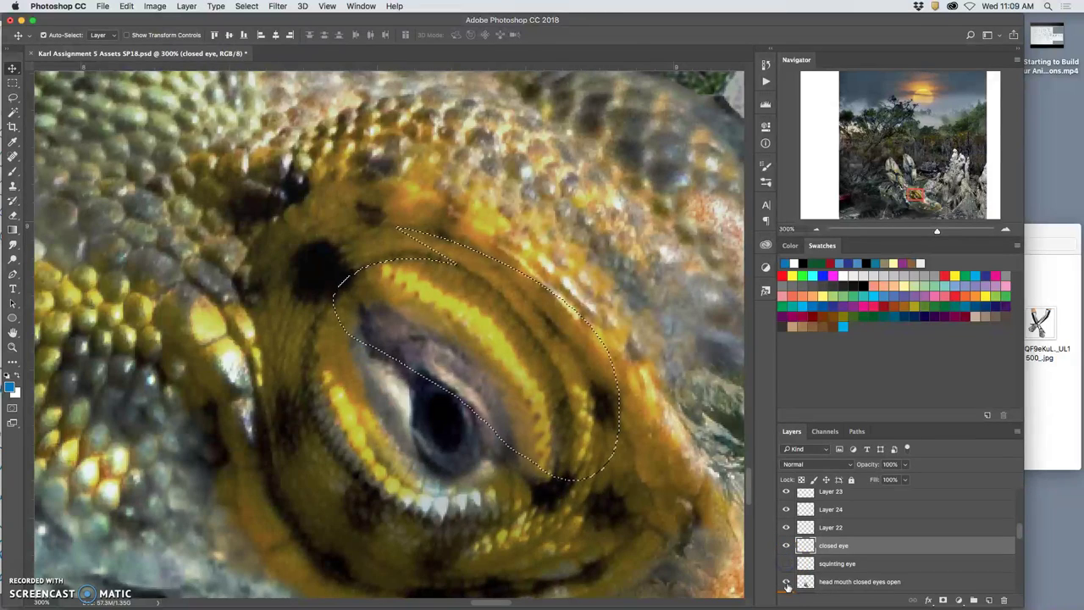
click(788, 581)
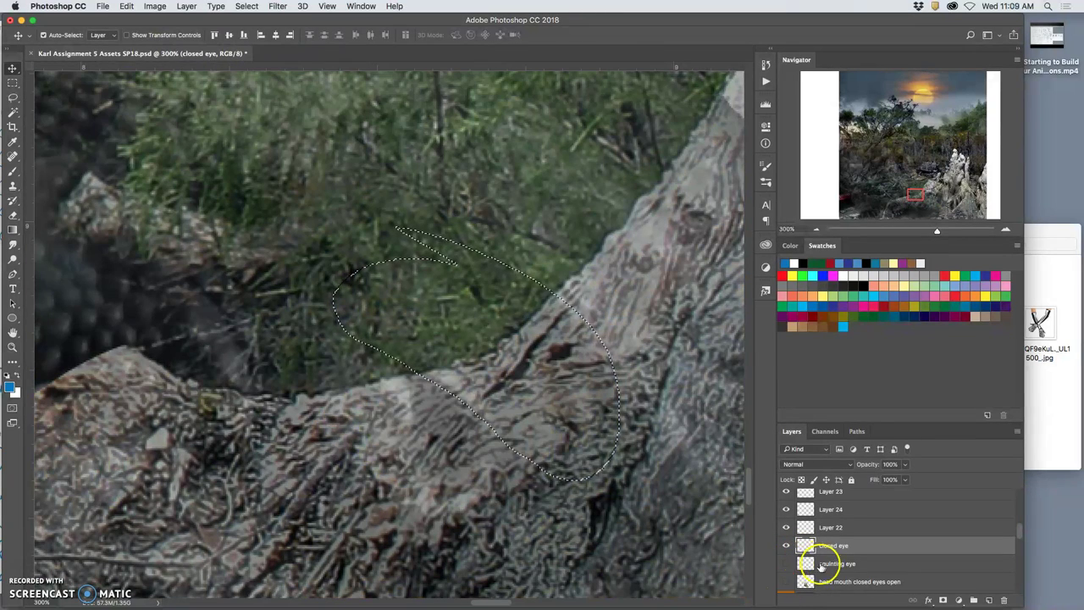
Step: Duplicate the squinting eye layer and undo the extra Layer 22 copy
click(787, 563)
click(829, 563)
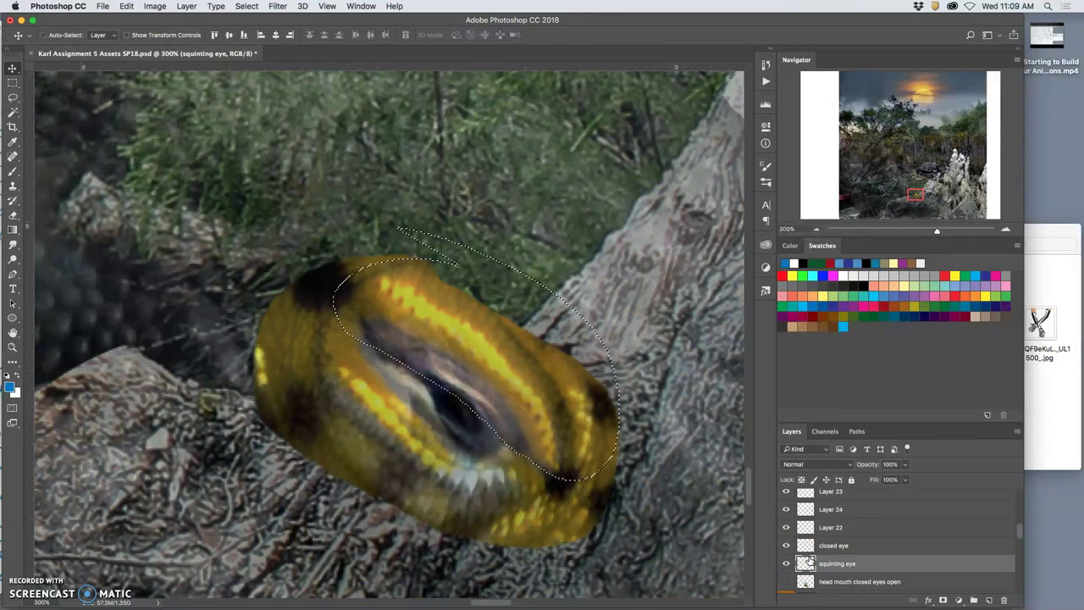
mouse_move(816, 561)
mouse_down()
mouse_move(834, 562)
mouse_move(827, 551)
mouse_up()
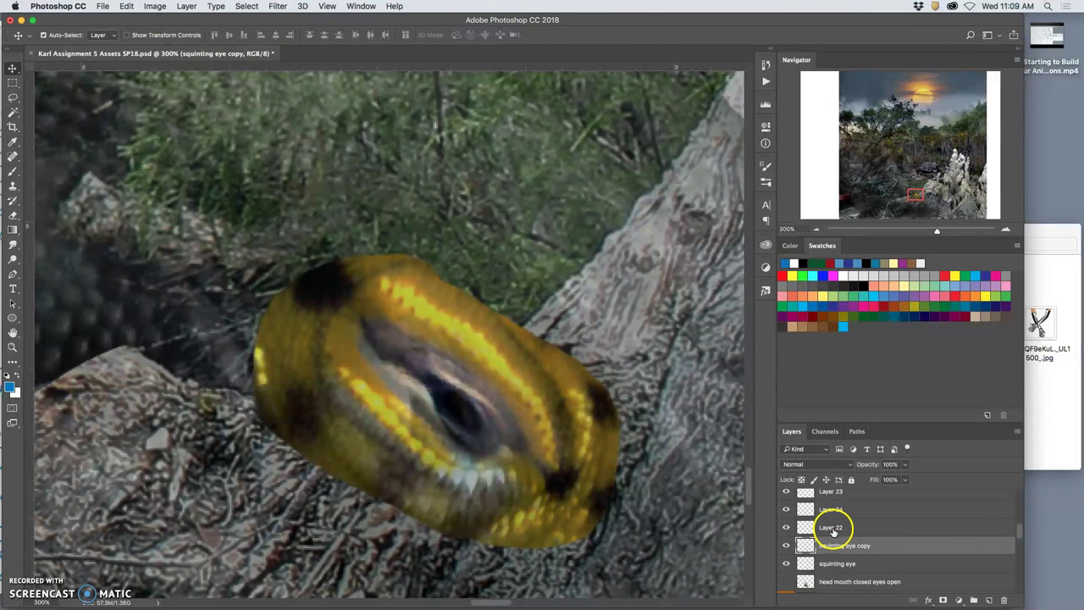
click(832, 529)
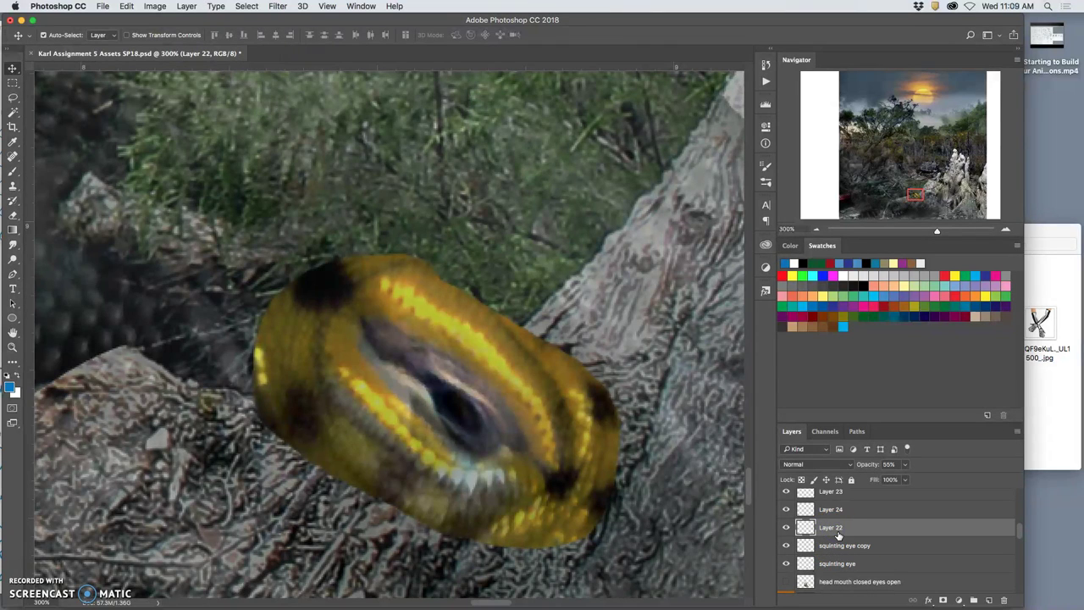
key(super+j)
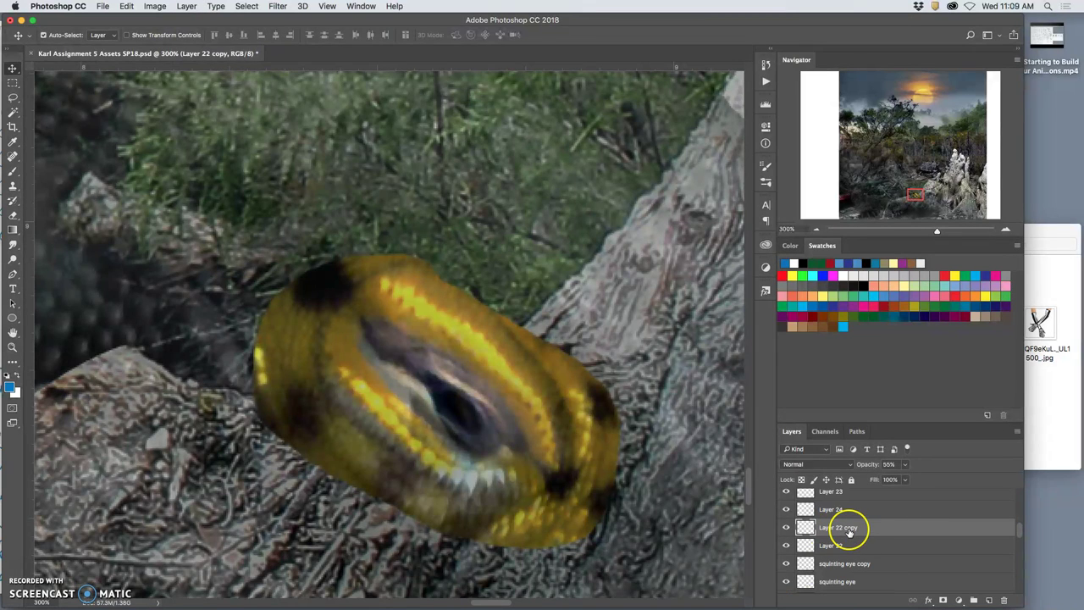
key(super+z)
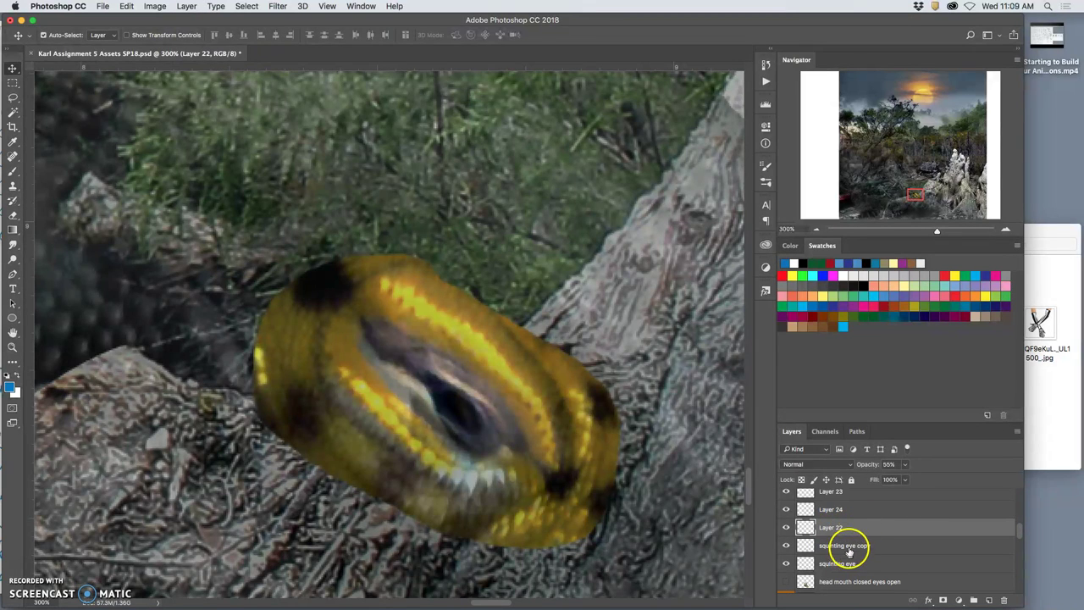
Step: Rename the squinting eye copy to 'closed eye' and hide the original squinting eye
click(849, 550)
text(closed eye)
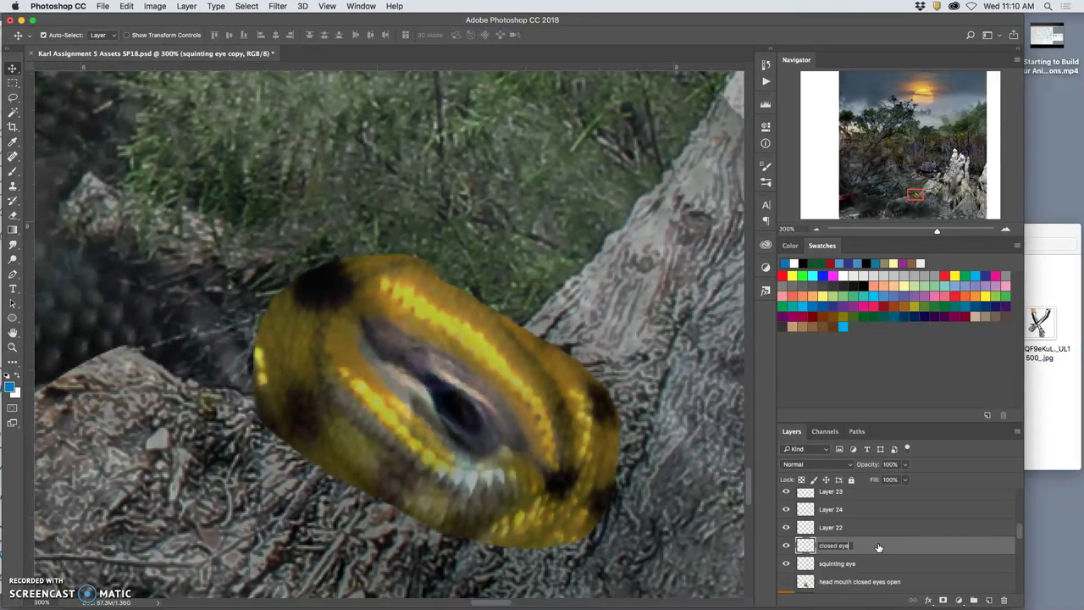
click(879, 548)
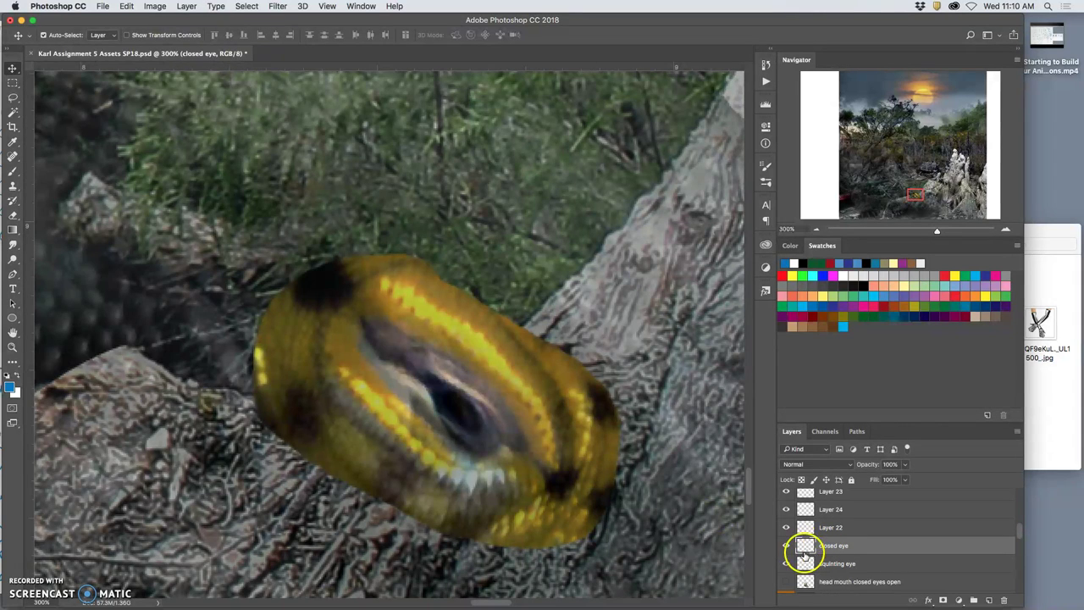
click(786, 563)
Step: Lasso the upper lid above the eye and nudge the selected pixels slightly down-left
click(25, 92)
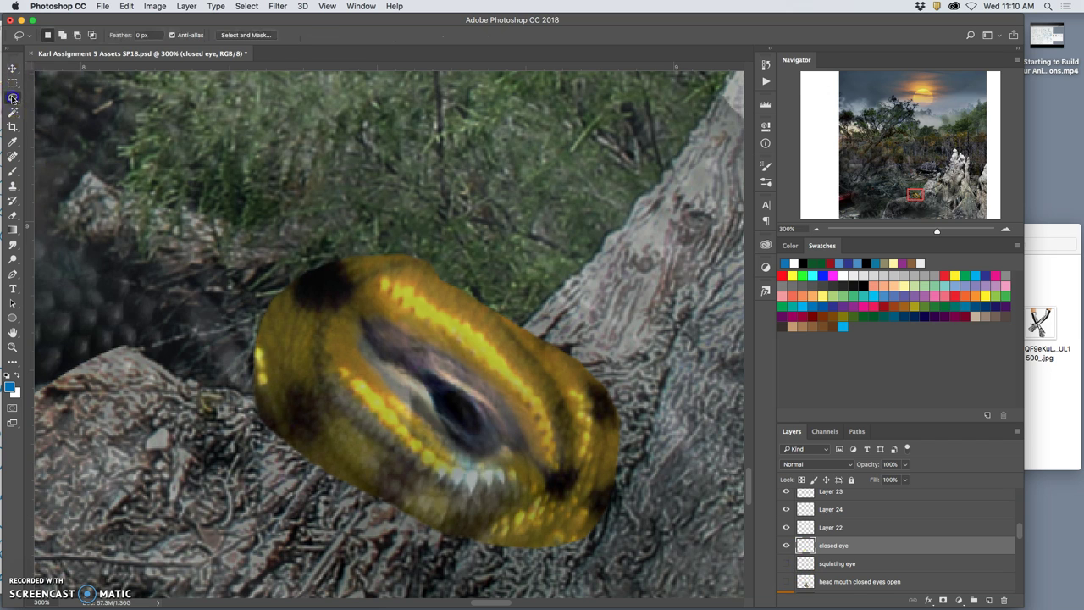
drag(407, 243, 351, 288)
drag(515, 421, 521, 441)
mouse_move(350, 304)
mouse_down()
mouse_move(515, 254)
mouse_move(650, 376)
mouse_up()
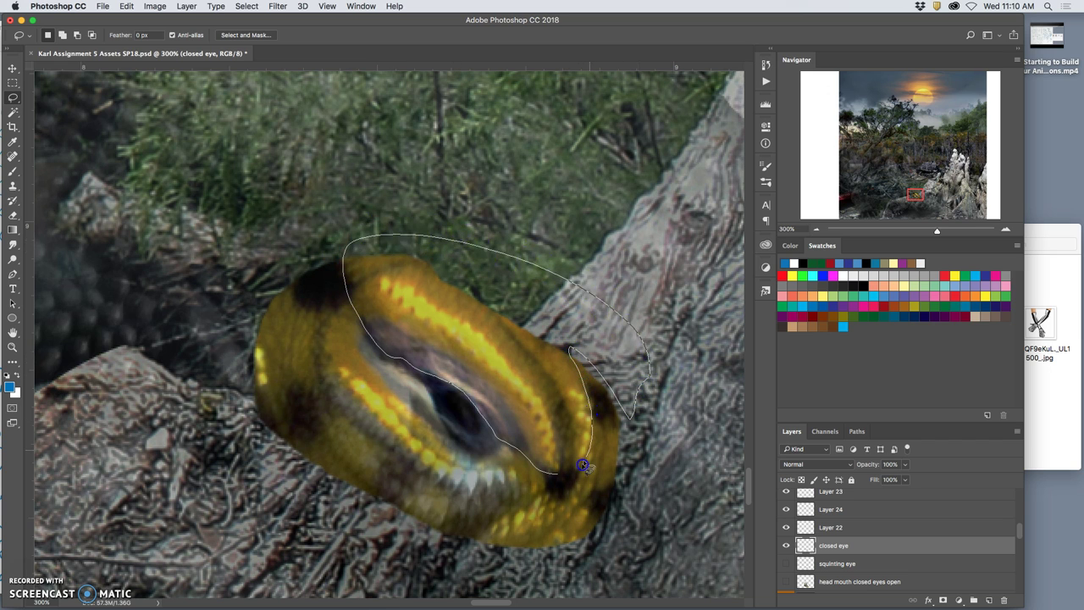
drag(581, 469, 559, 474)
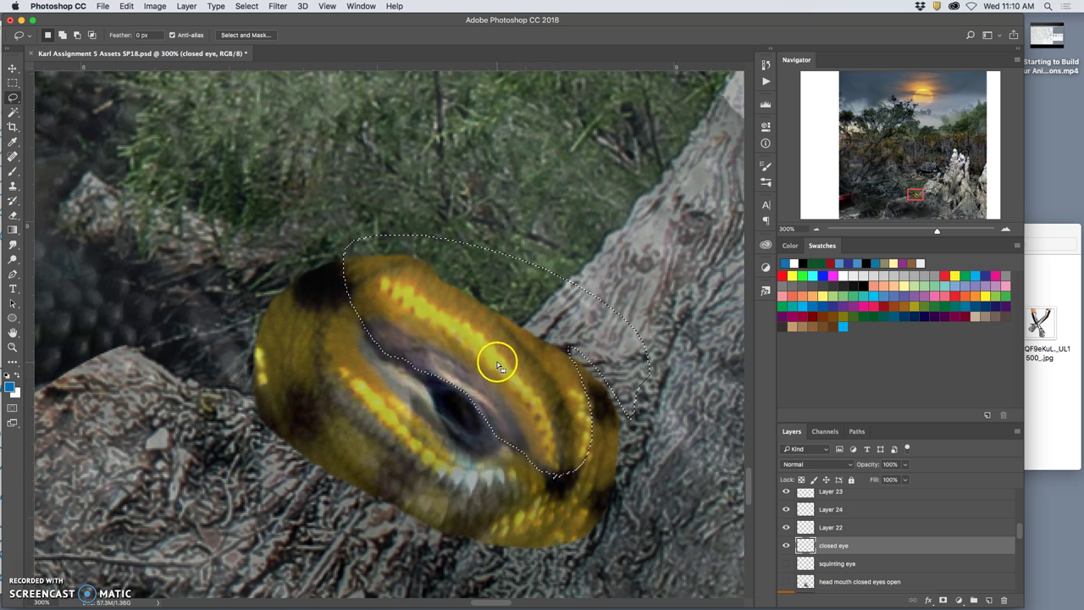
click(13, 67)
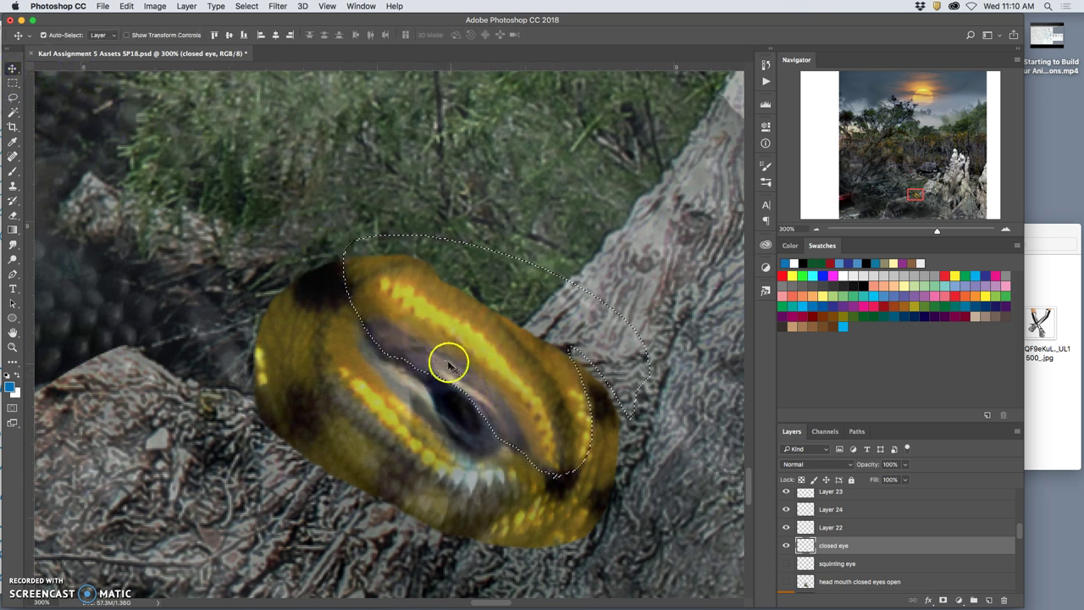
drag(453, 366, 443, 378)
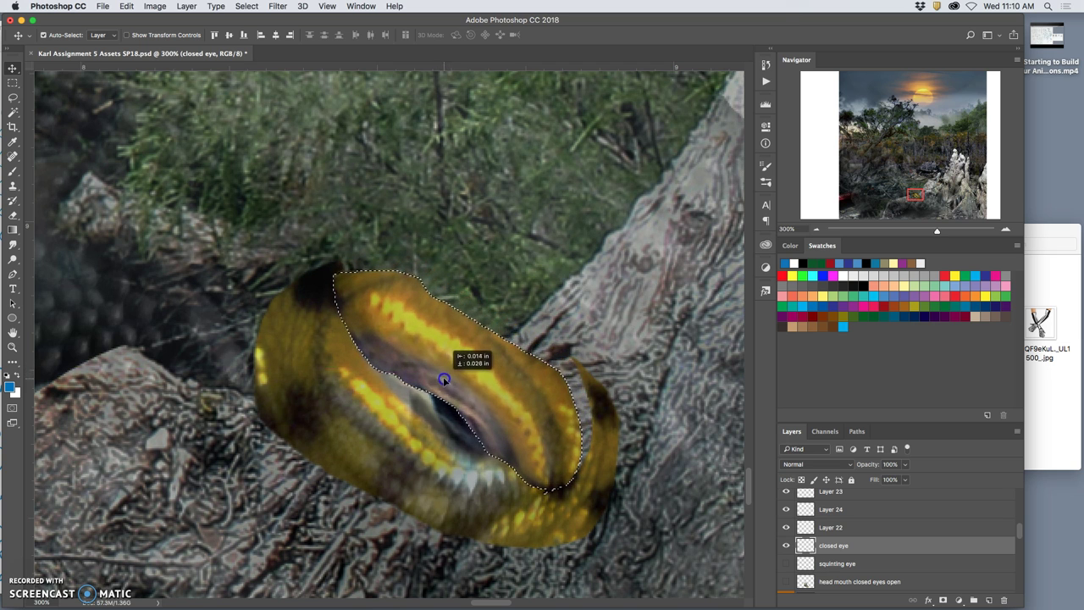
drag(443, 377, 443, 378)
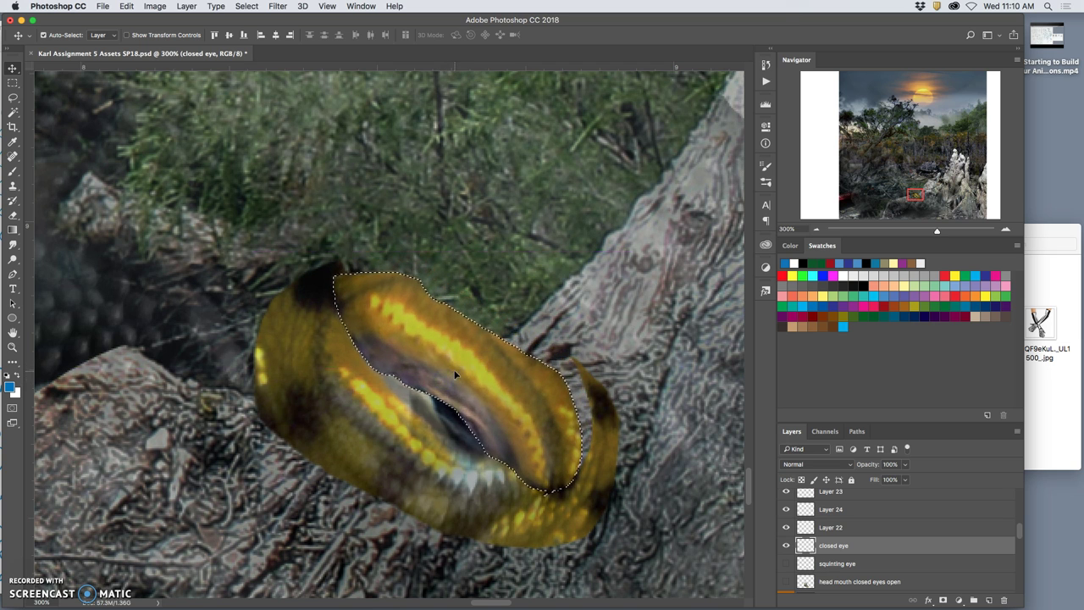
Step: Warp the cut-out upper lid with the warp grid, bending it down over the eye
key(ctrl+t)
right_click(542, 410)
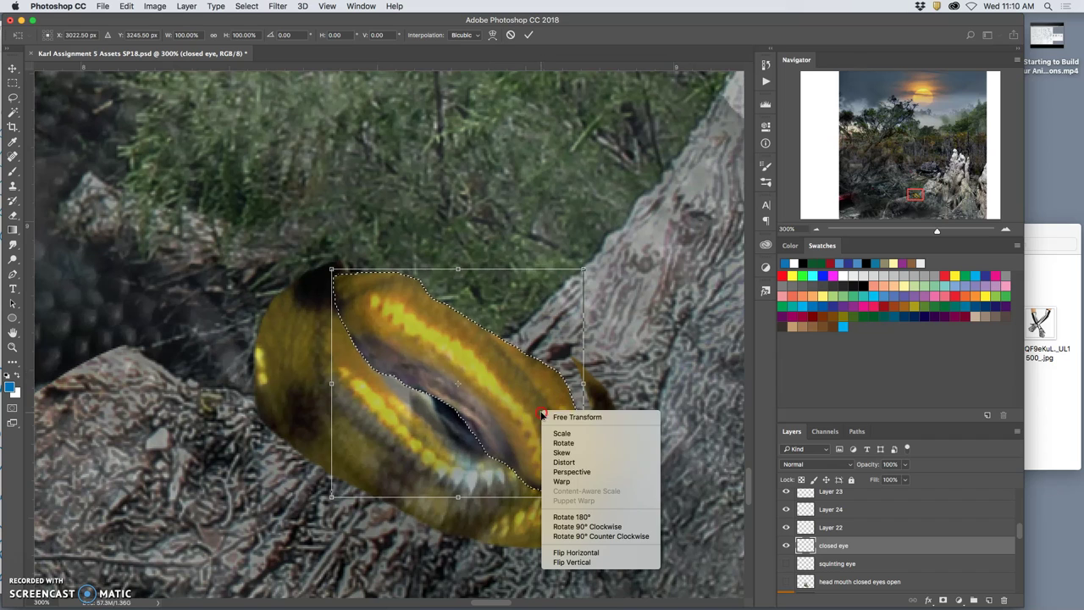
click(561, 482)
drag(516, 455, 533, 458)
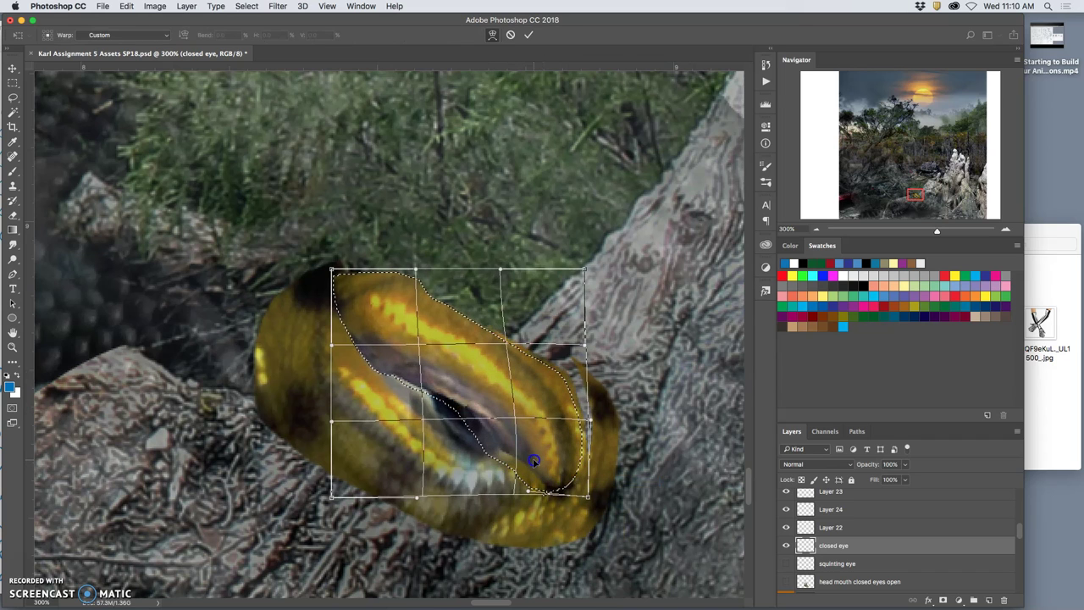
drag(382, 346, 446, 367)
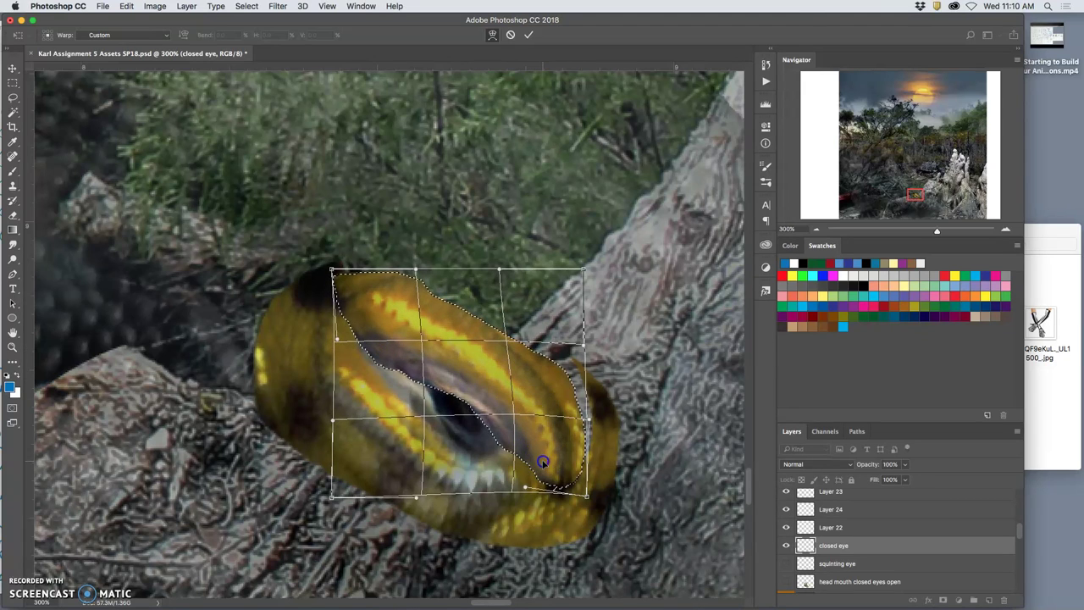
drag(543, 458, 540, 451)
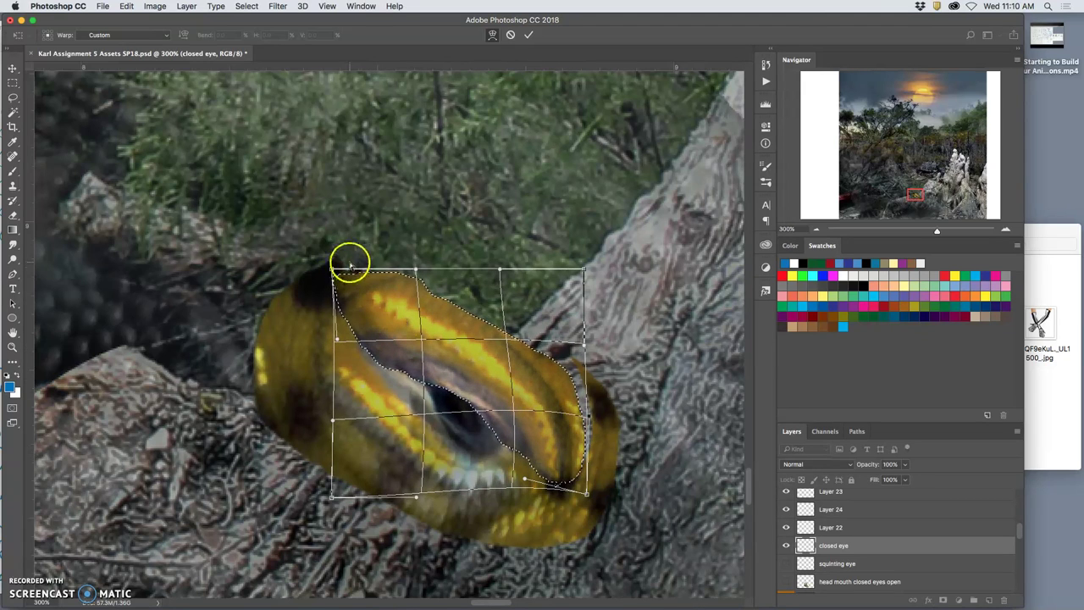
drag(385, 278, 357, 286)
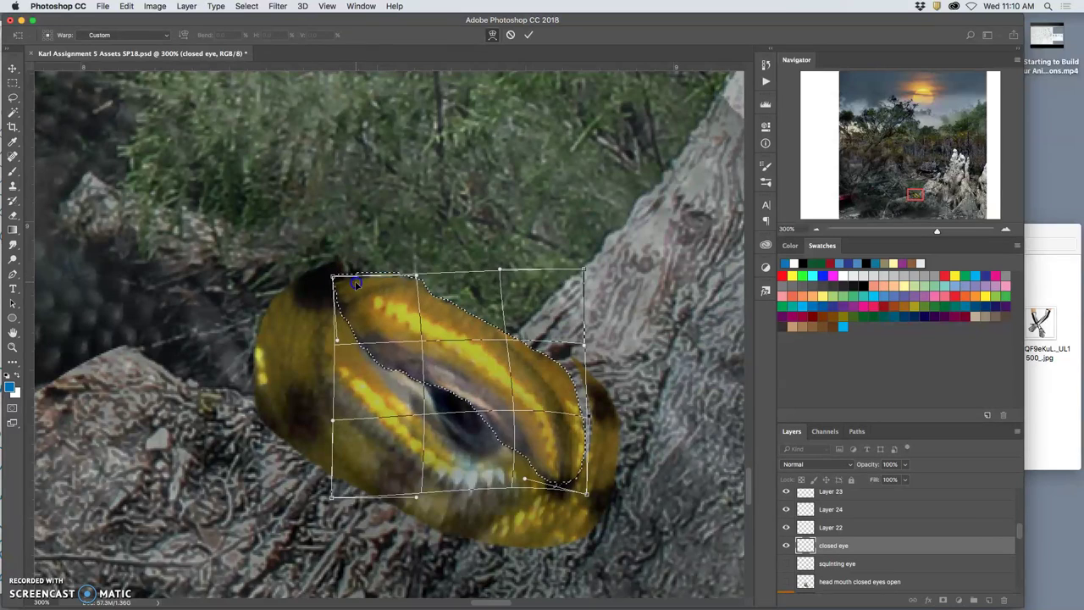
drag(491, 334, 449, 314)
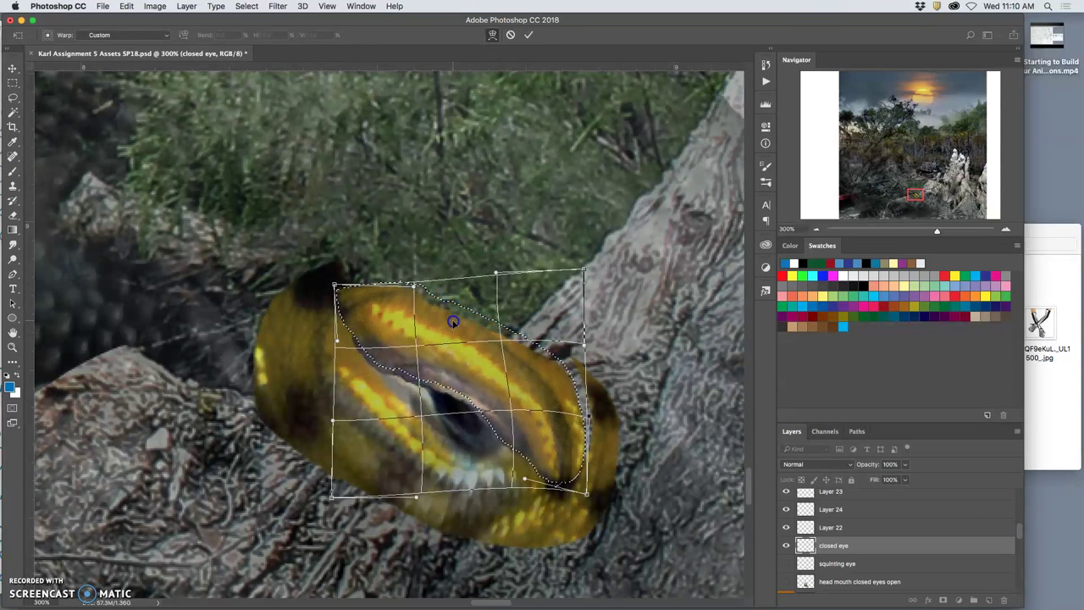
double_click(576, 375)
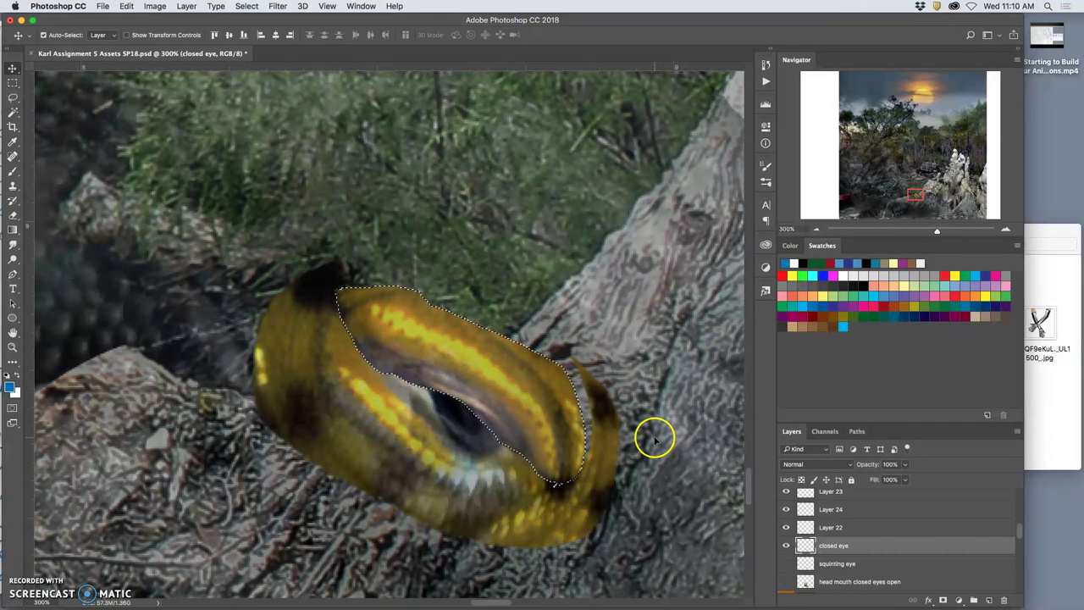
Step: Lasso the lower lid region below the eye and nudge it slightly down-right
click(13, 98)
click(133, 128)
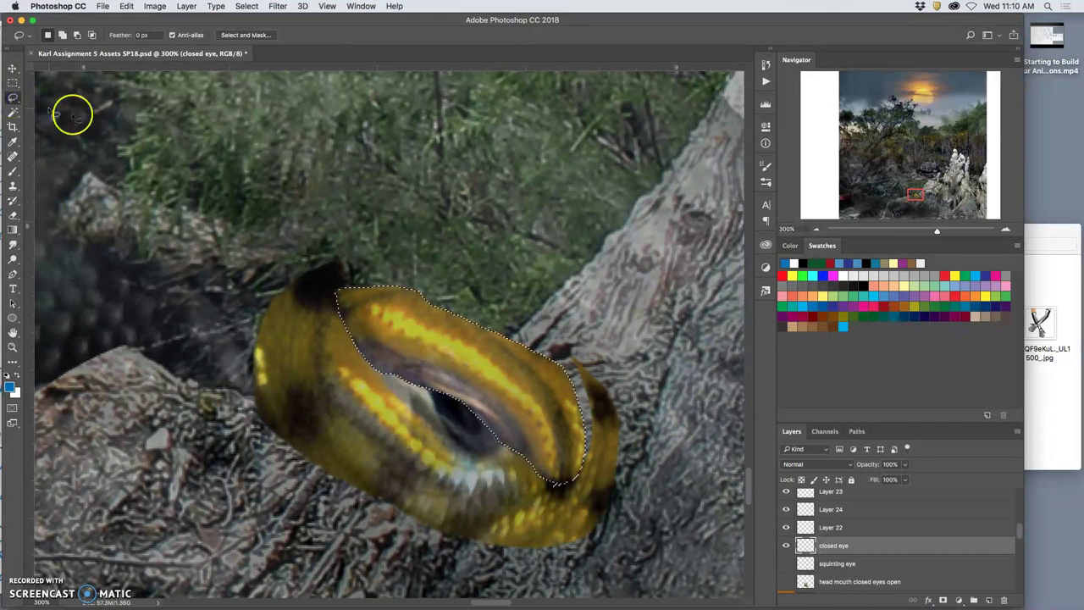
drag(591, 440, 543, 462)
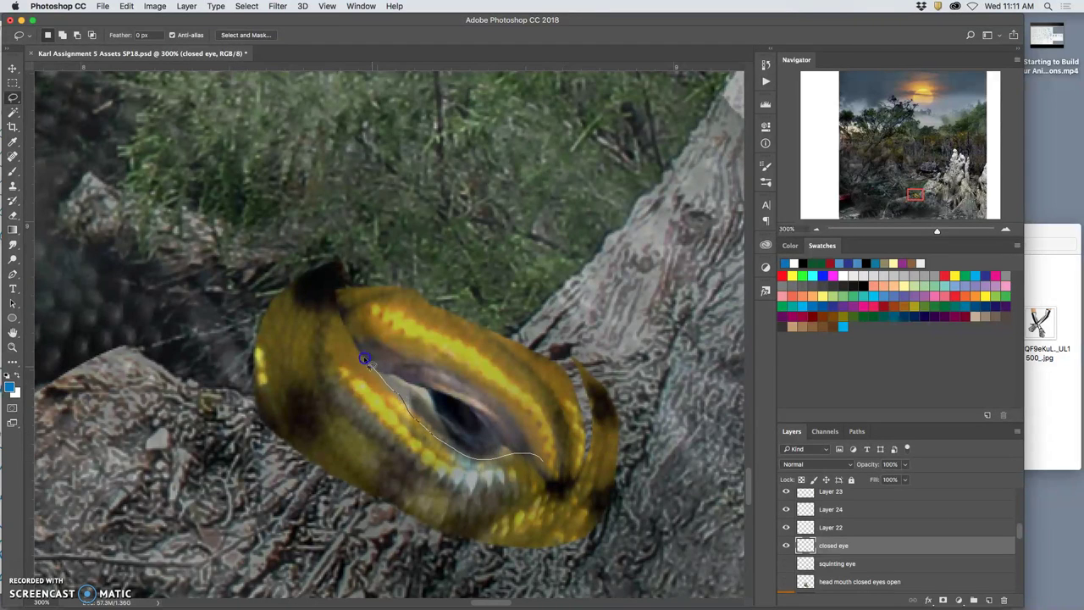
mouse_move(306, 457)
mouse_down()
mouse_move(458, 537)
mouse_move(532, 521)
mouse_up()
drag(564, 471, 559, 473)
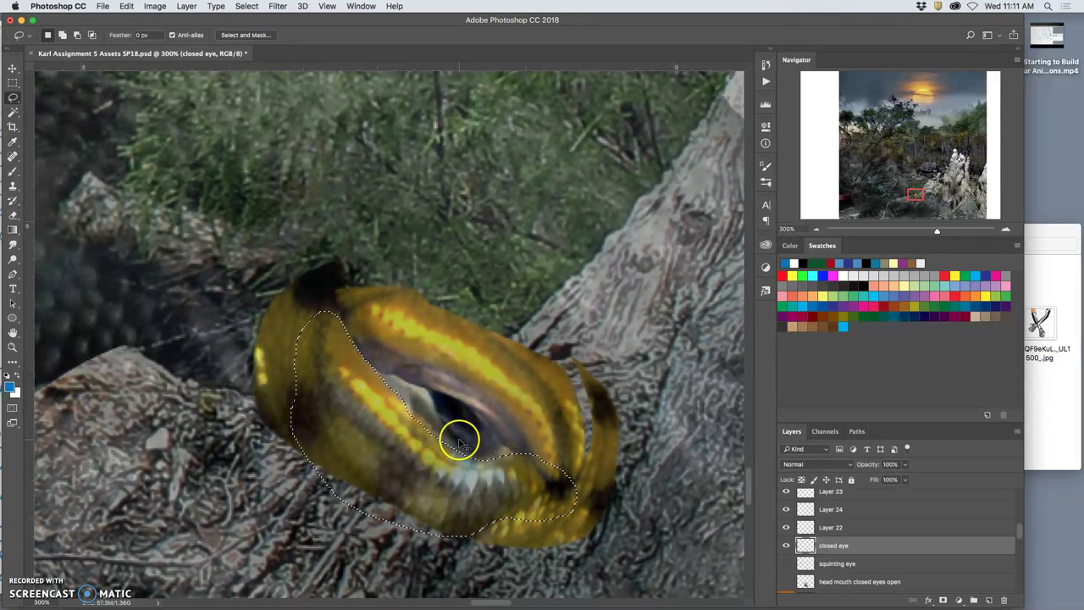
drag(423, 447, 422, 440)
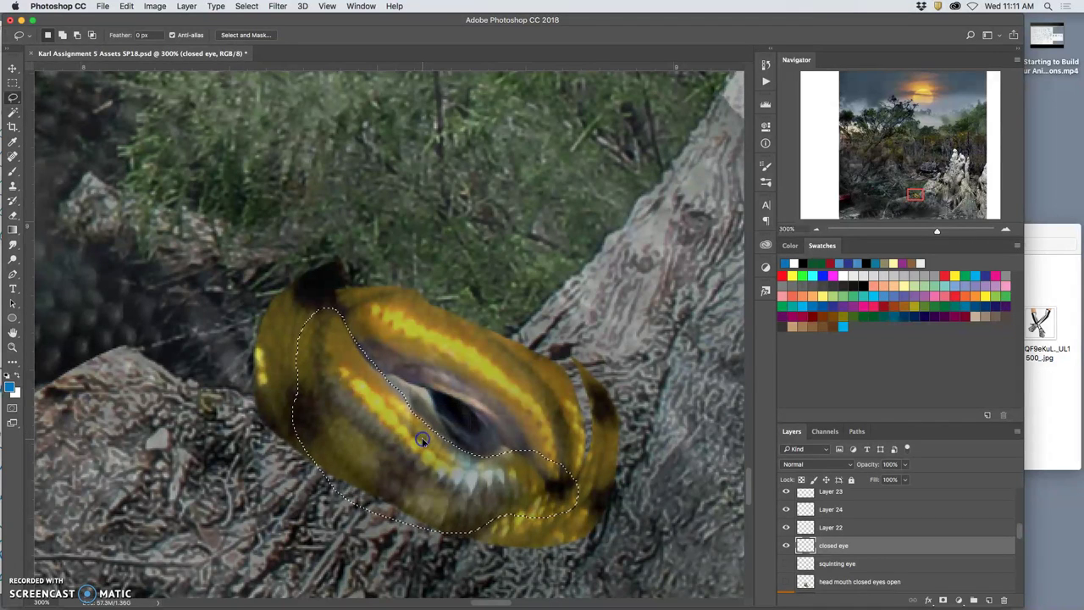
click(12, 69)
drag(430, 495, 438, 486)
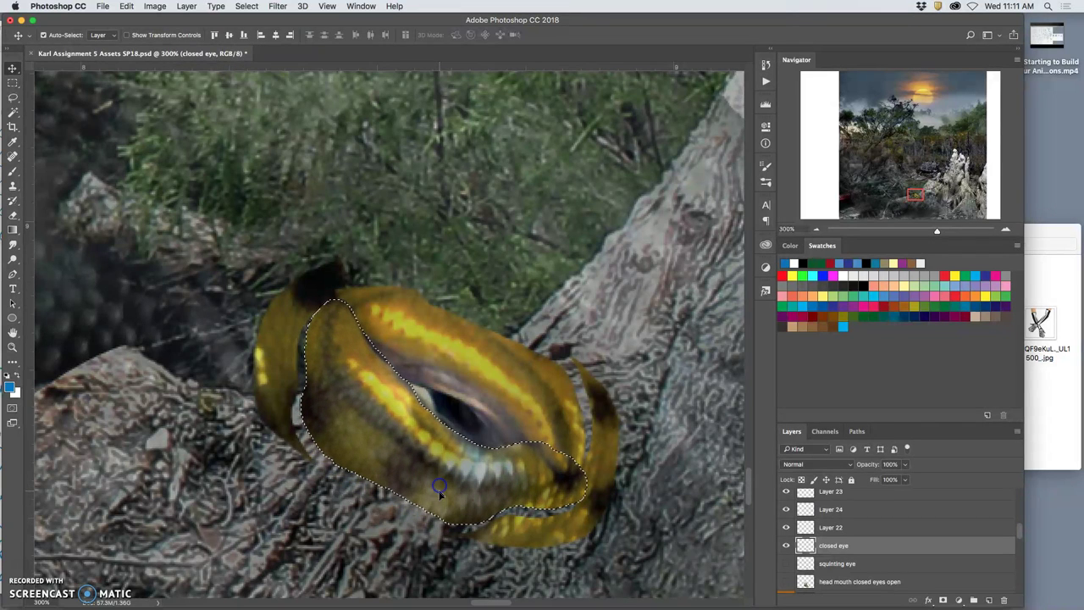
Step: Warp the lower lid selection upward over the eye to narrow it
key(ctrl+t)
right_click(463, 475)
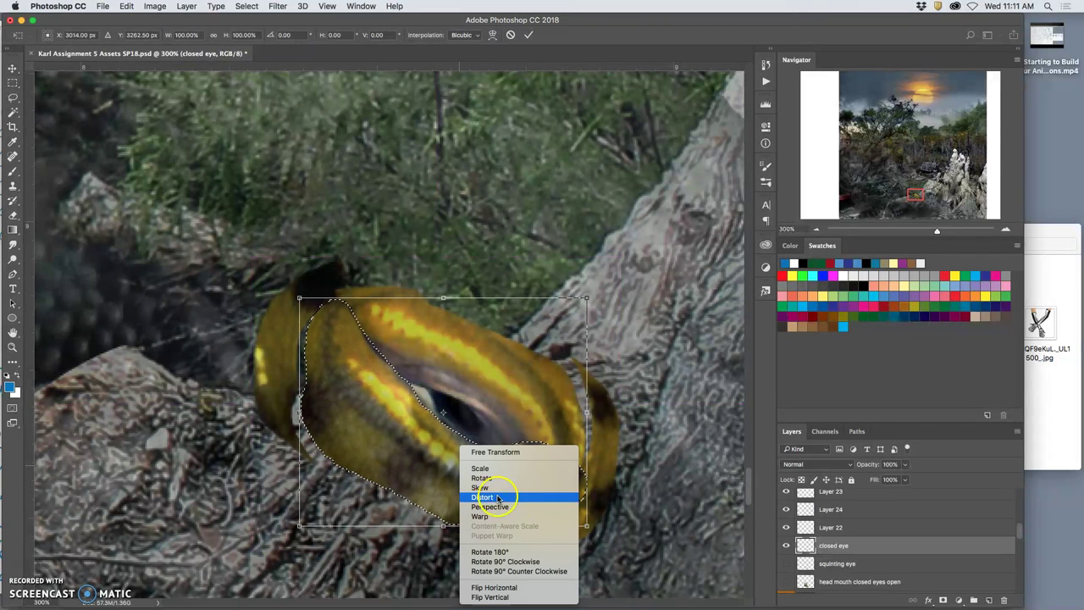
click(508, 447)
drag(556, 493, 556, 487)
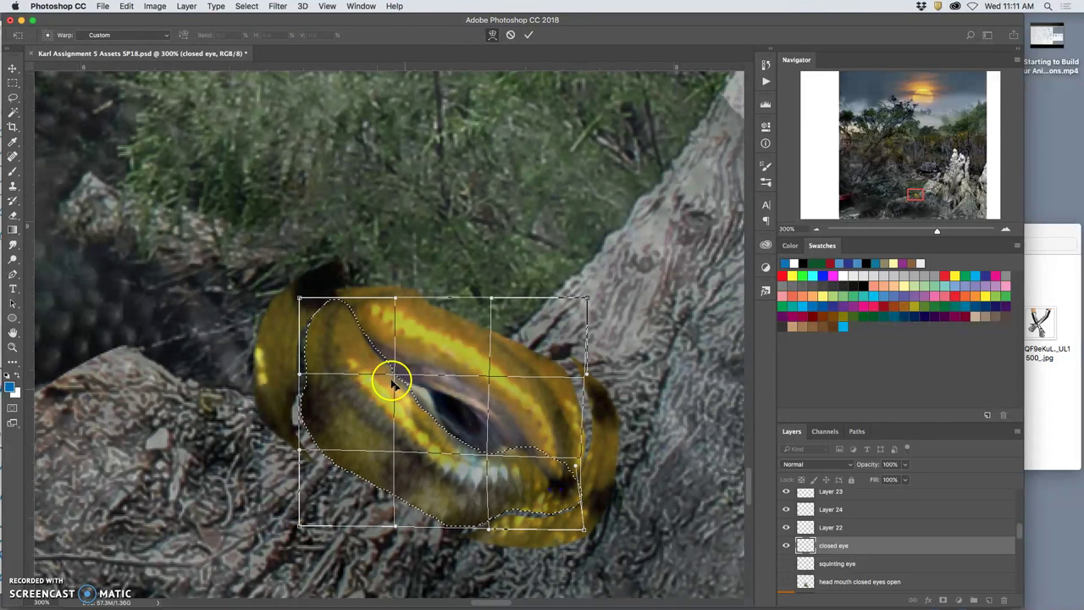
mouse_move(334, 303)
mouse_down()
mouse_move(325, 333)
mouse_move(329, 315)
mouse_up()
mouse_move(387, 375)
mouse_down()
mouse_move(455, 434)
mouse_move(411, 370)
mouse_move(539, 444)
mouse_up()
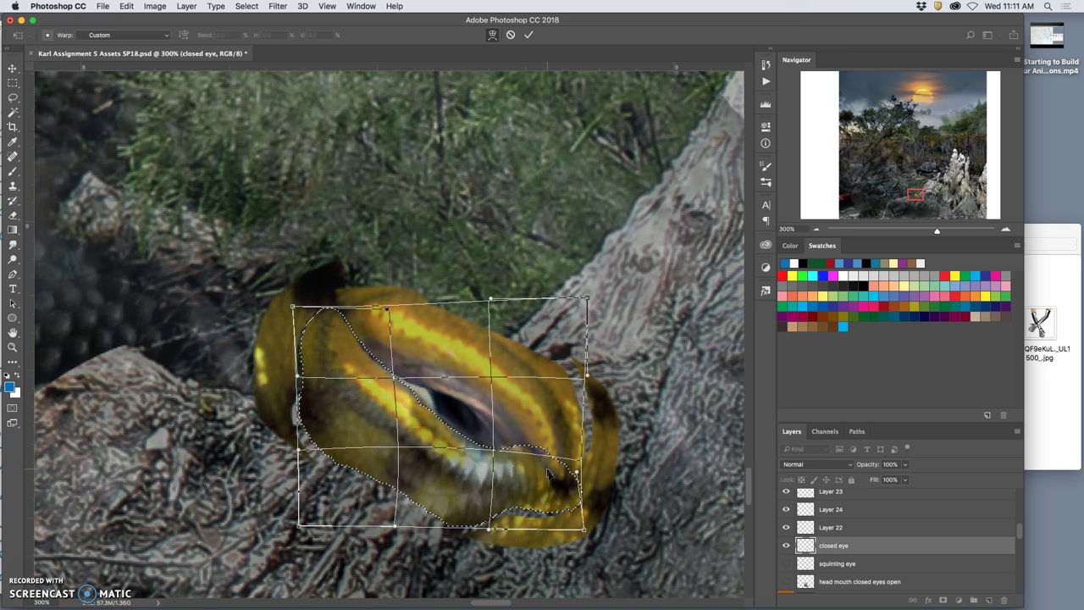
key(Return)
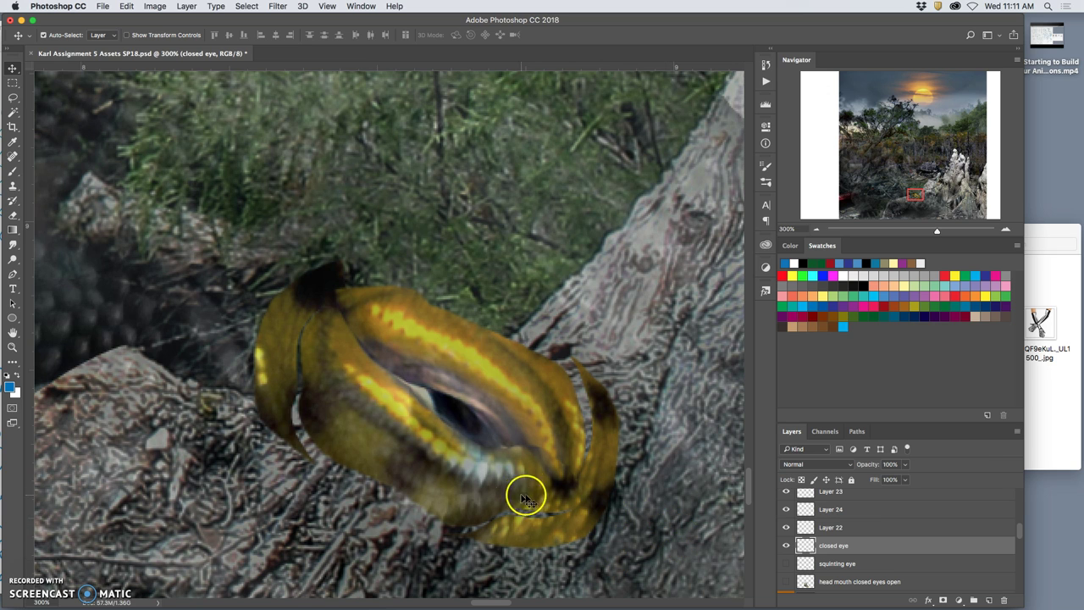
Step: Toggle the closed eye, squinting eye and head layers to compare eye variants
click(787, 564)
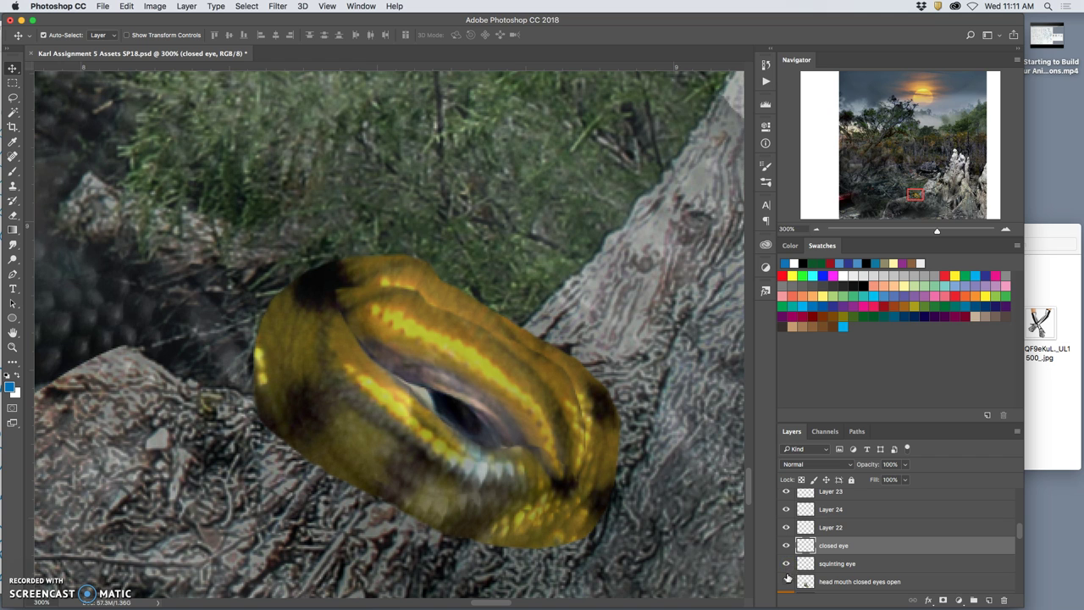
click(786, 582)
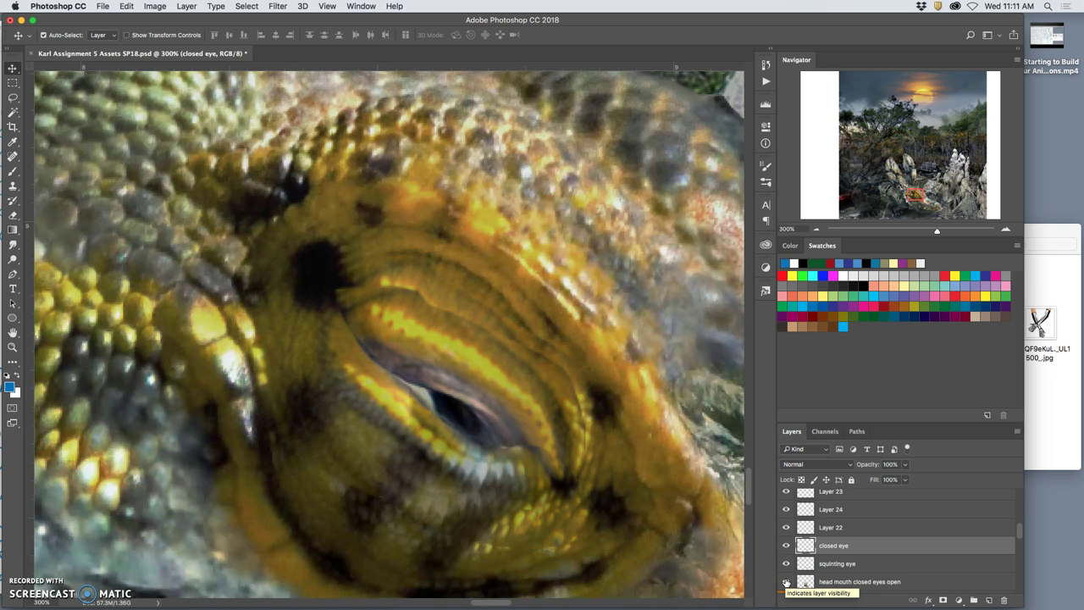
click(786, 546)
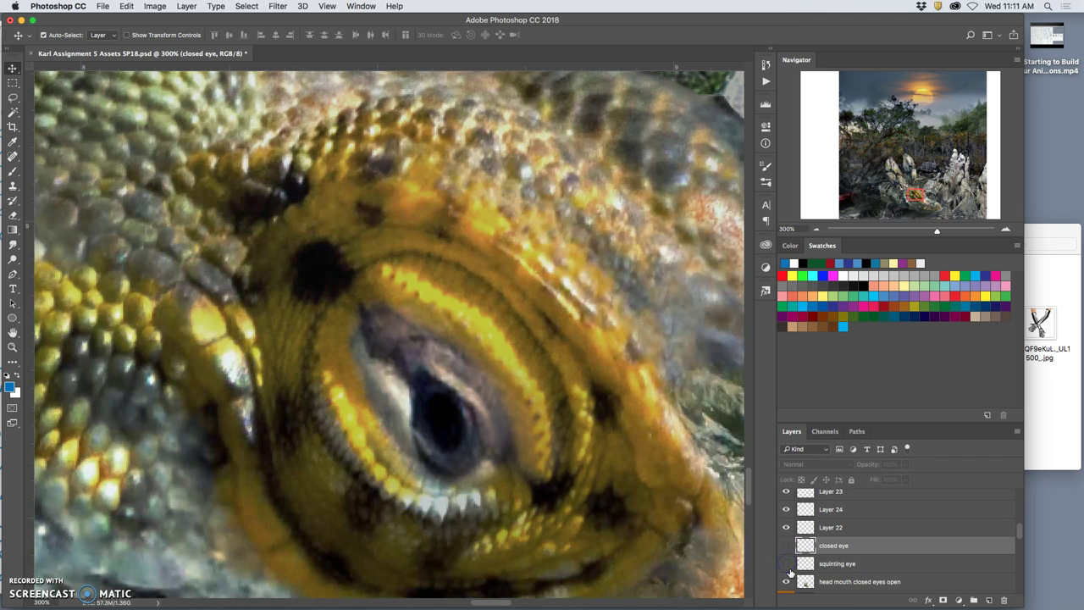
click(787, 563)
click(786, 546)
click(787, 564)
Step: Zoom in to 200% on the eye and drag the closed eye overlay down-right into place
key(ctrl+minus)
key(ctrl+minus)
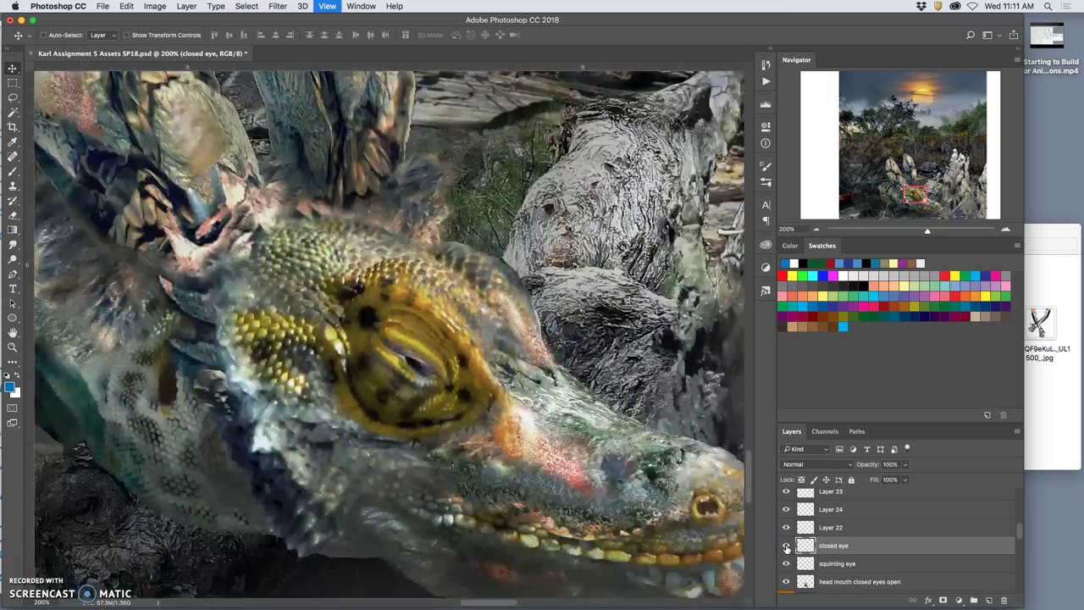
key(ctrl+minus)
key(ctrl+minus)
key(ctrl+minus)
key(ctrl+plus)
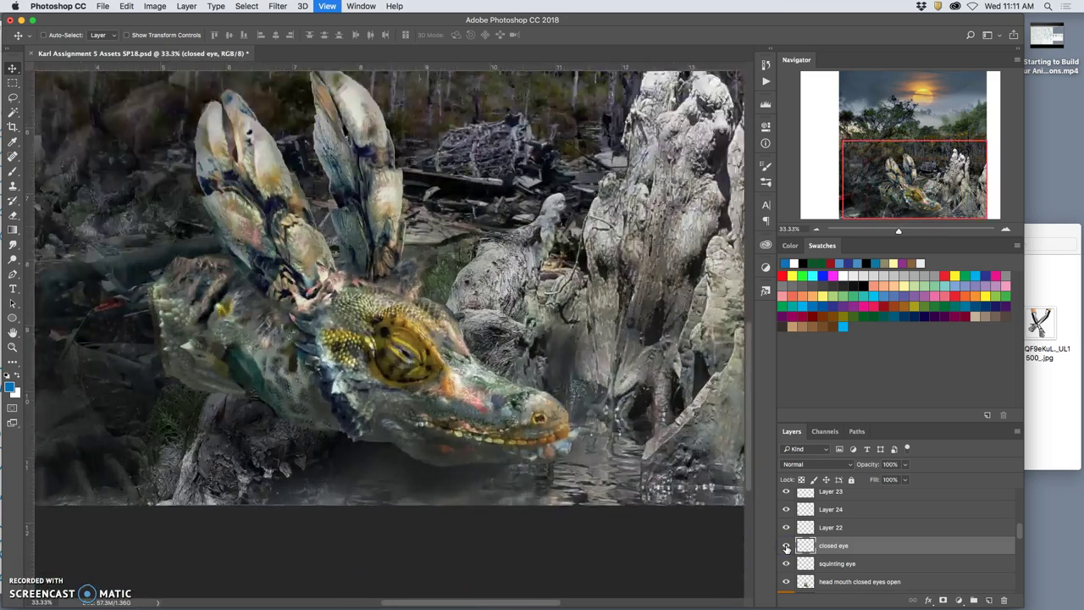
key(ctrl+plus)
key(ctrl+plus)
key(ctrl+plus)
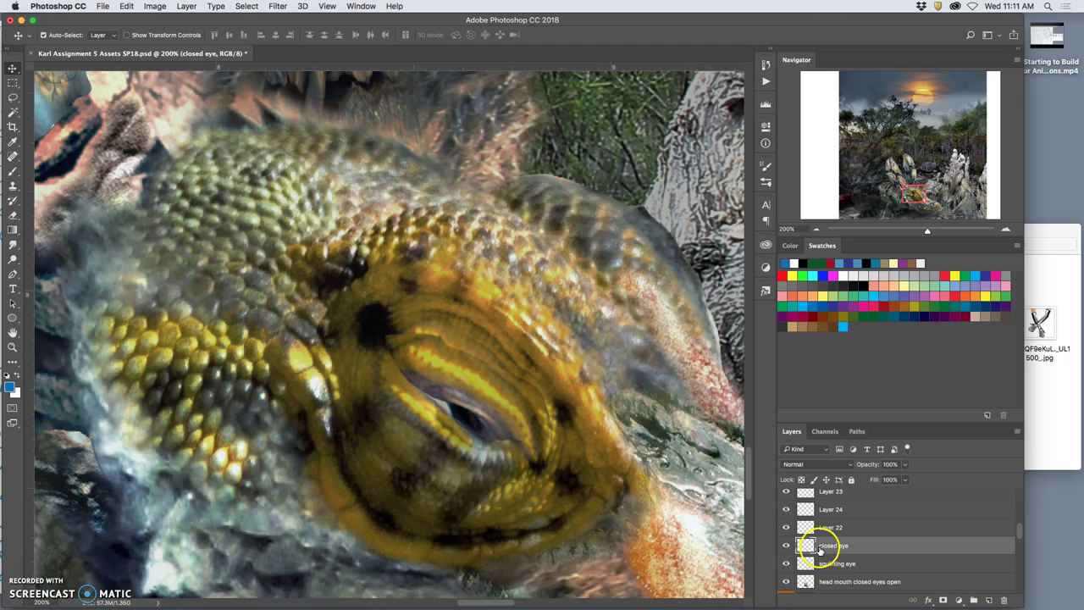
drag(460, 401, 524, 440)
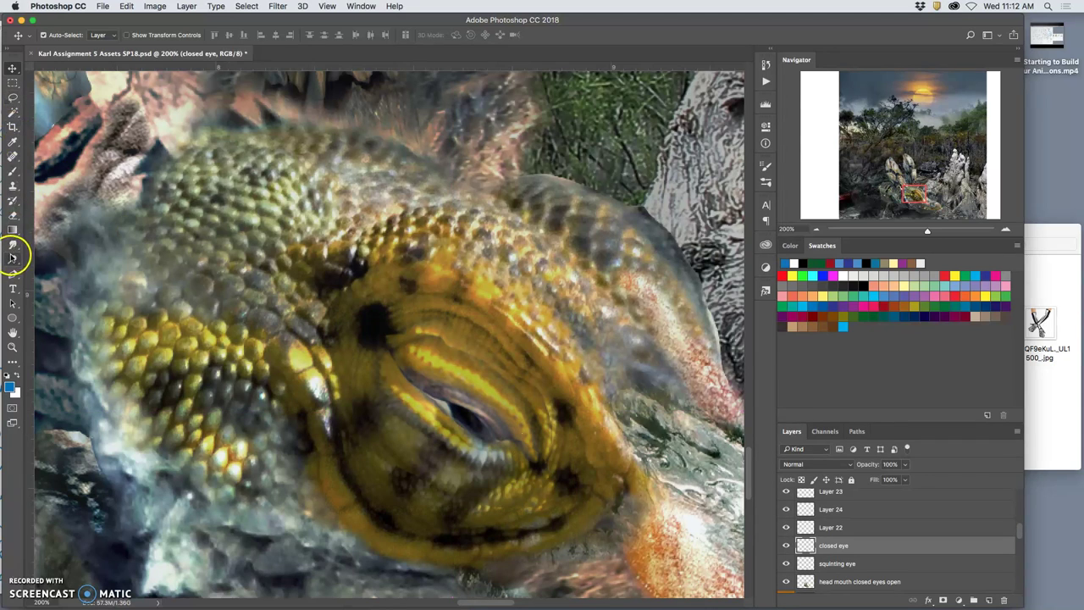
Step: Burn darker shading around the eye and slit with a 23 px brush
drag(13, 258, 48, 273)
click(48, 273)
click(51, 35)
drag(84, 75, 74, 68)
click(460, 411)
mouse_move(460, 414)
mouse_down()
mouse_move(417, 392)
mouse_move(430, 393)
mouse_up()
click(412, 375)
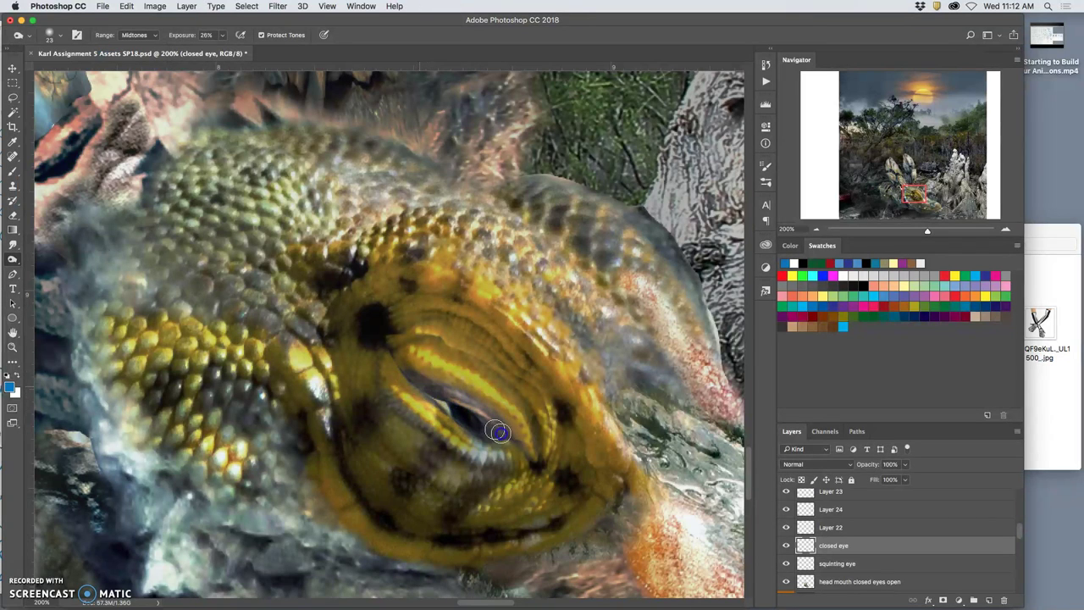
Step: Set the range to Highlights, brush along the eye slit, and compare the eye overlays
click(136, 34)
click(373, 309)
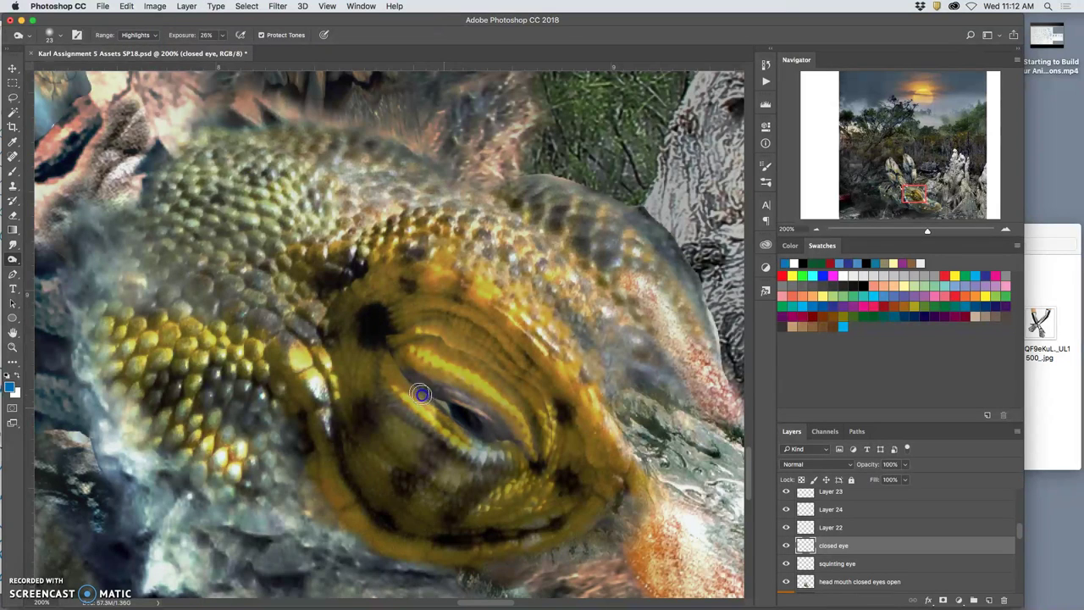
mouse_move(427, 397)
mouse_down()
mouse_move(530, 454)
mouse_move(414, 388)
mouse_up()
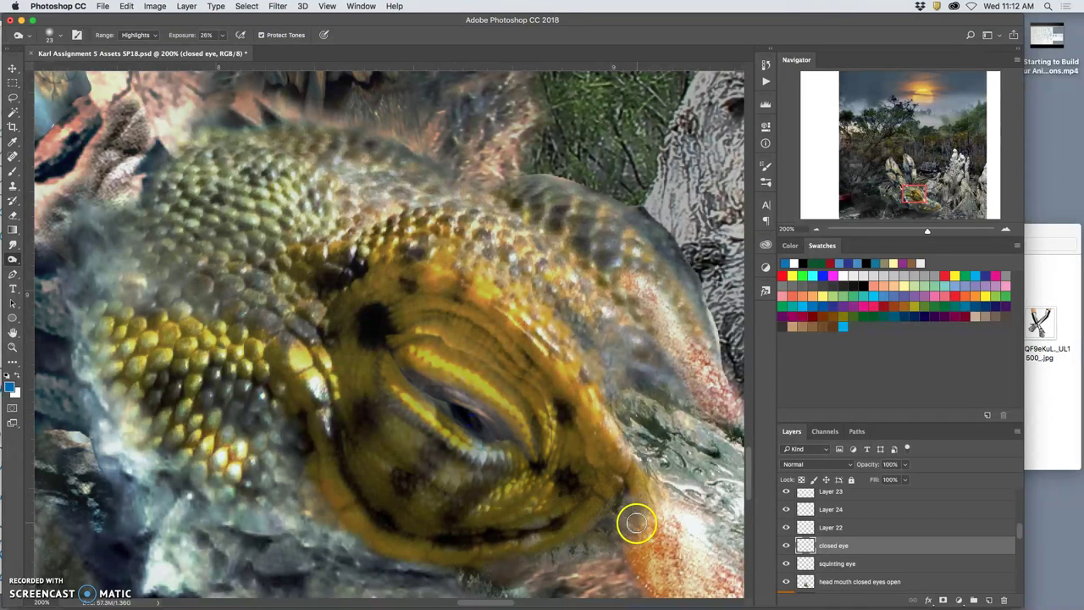
click(786, 546)
click(786, 563)
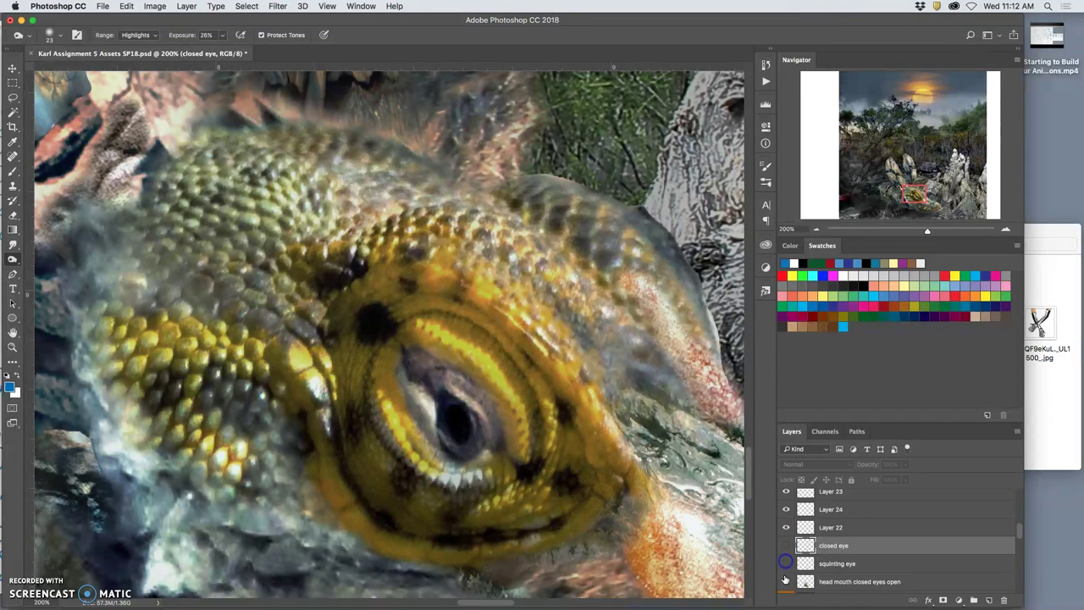
key(ctrl+minus)
key(ctrl+minus)
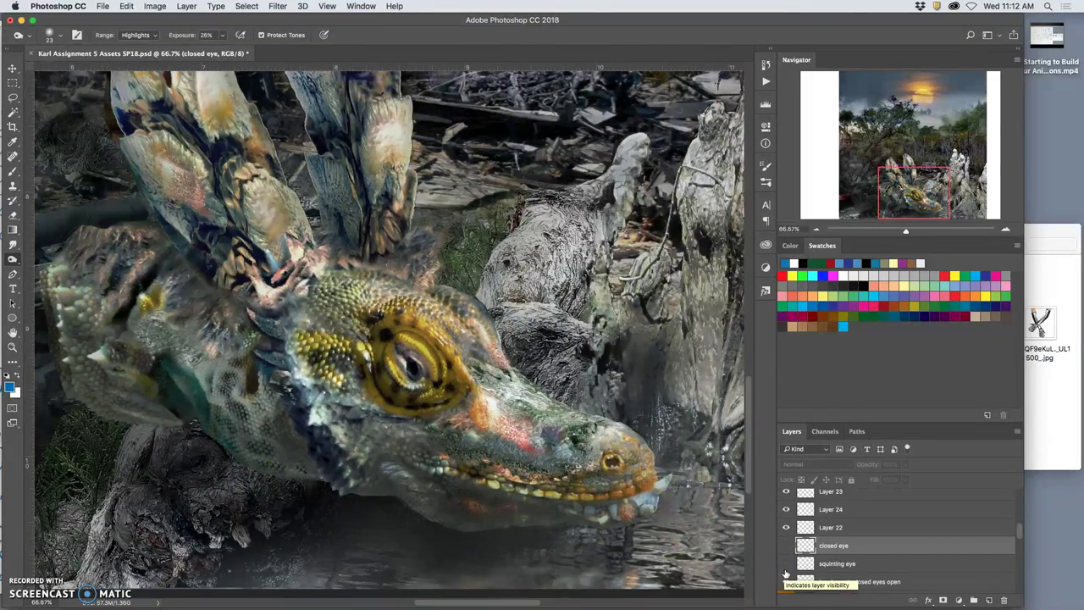
click(786, 563)
click(786, 546)
click(787, 563)
click(786, 546)
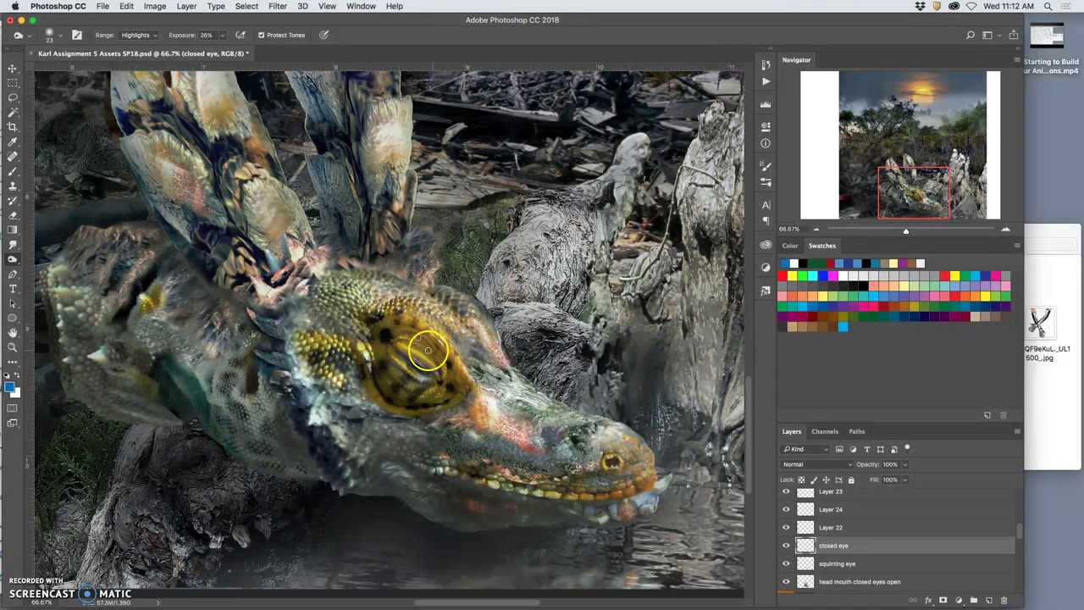
Step: Set the range to Shadows and paint across the closed and squinting eye layers, comparing the squint
click(136, 35)
click(132, 15)
drag(464, 363, 439, 379)
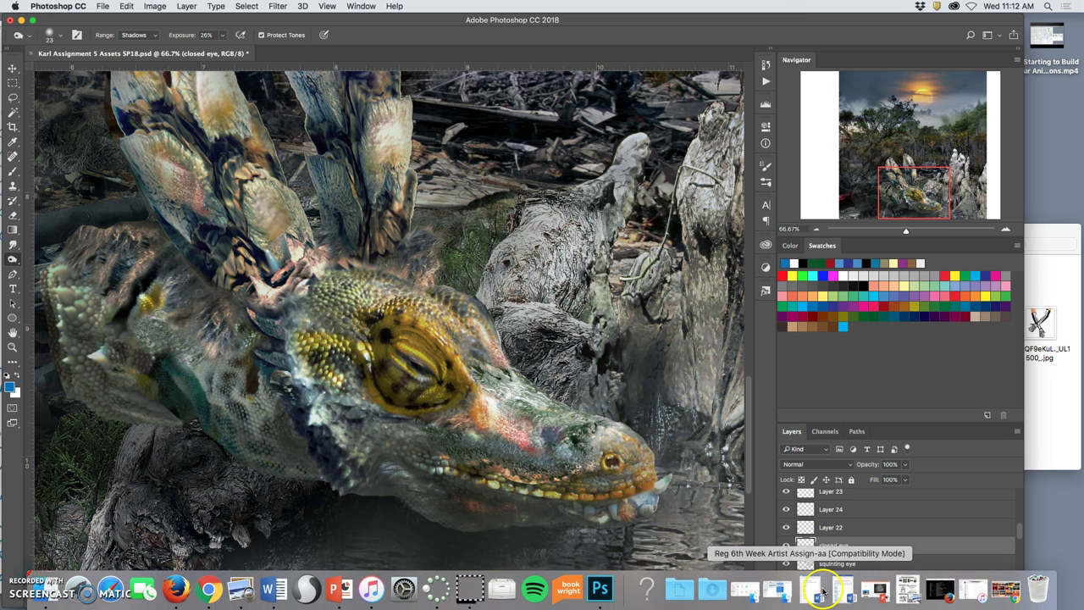
click(786, 545)
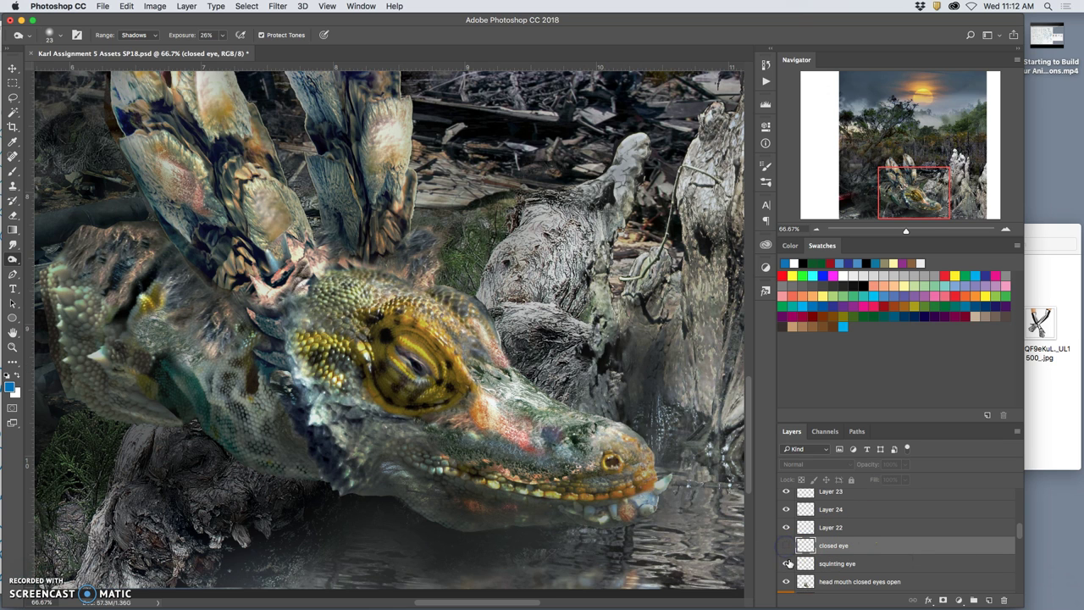
click(820, 563)
drag(337, 310, 411, 352)
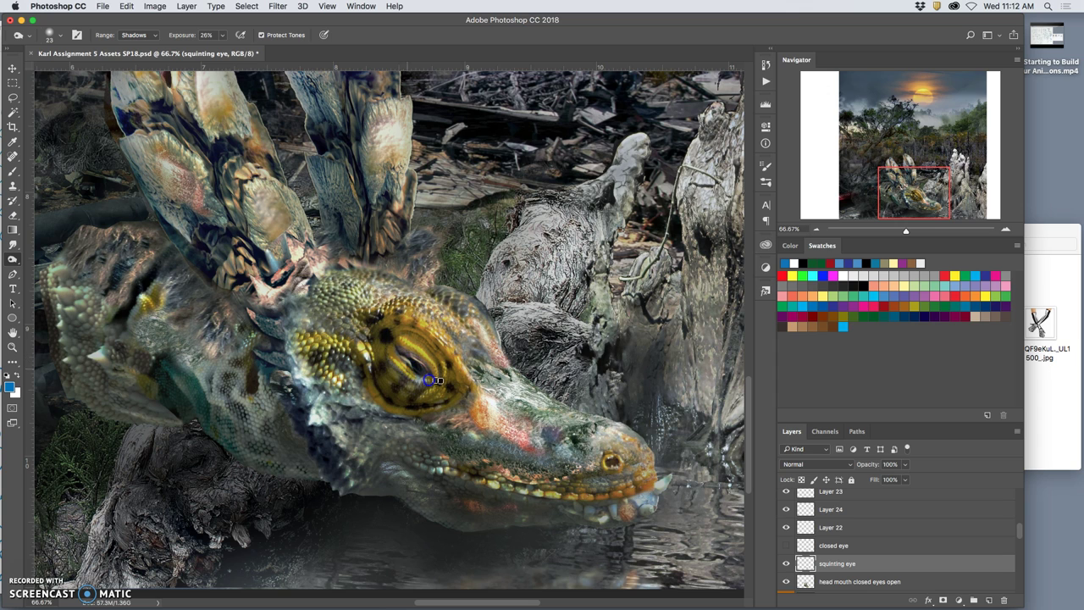
click(786, 564)
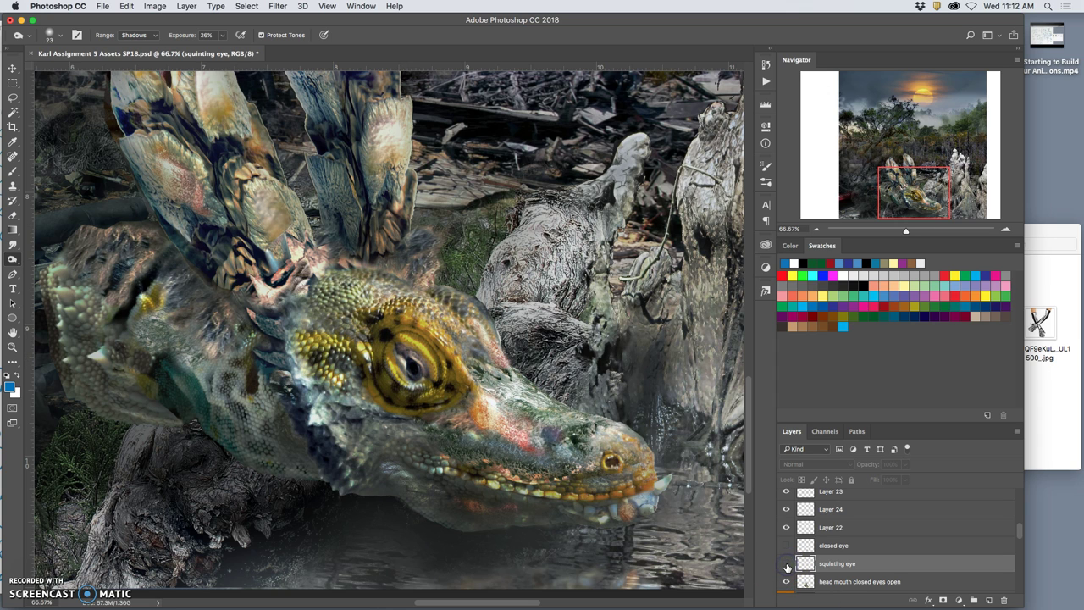
click(787, 565)
click(787, 565)
click(786, 564)
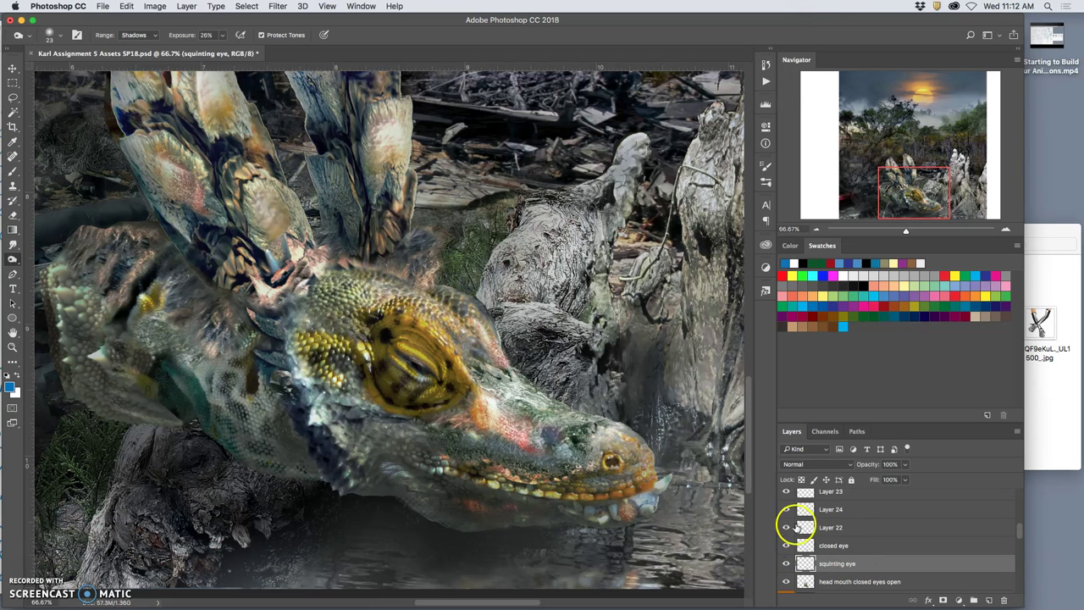
Step: Flip the closed-eye and squinting-eye overlays on and off to compare eye states
scroll(633, 443, down, 2)
scroll(856, 551, down, 1)
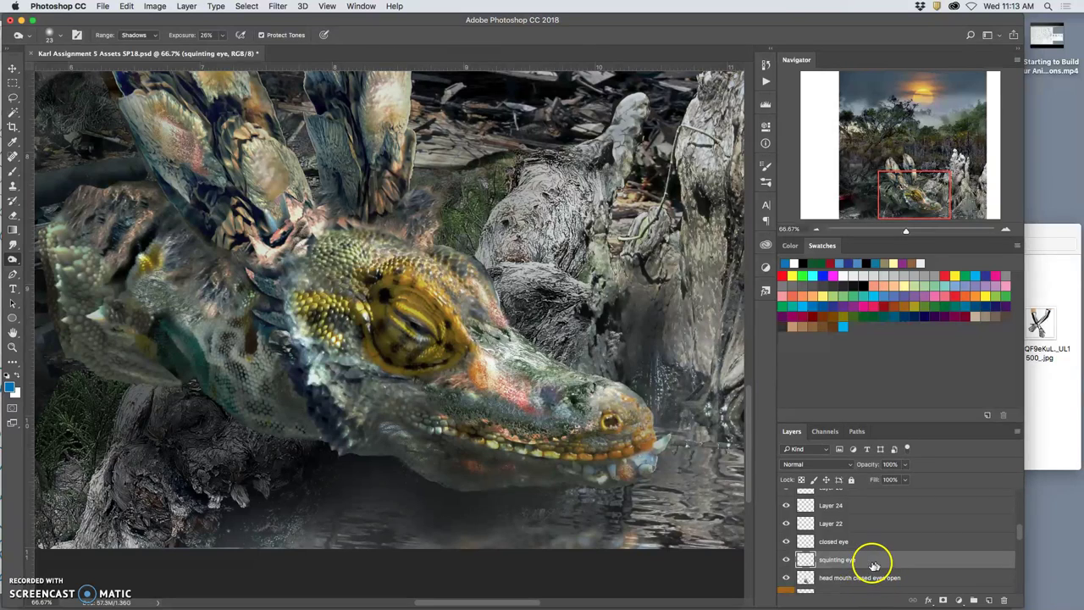
click(852, 560)
click(787, 542)
click(787, 542)
click(787, 559)
click(787, 542)
click(787, 542)
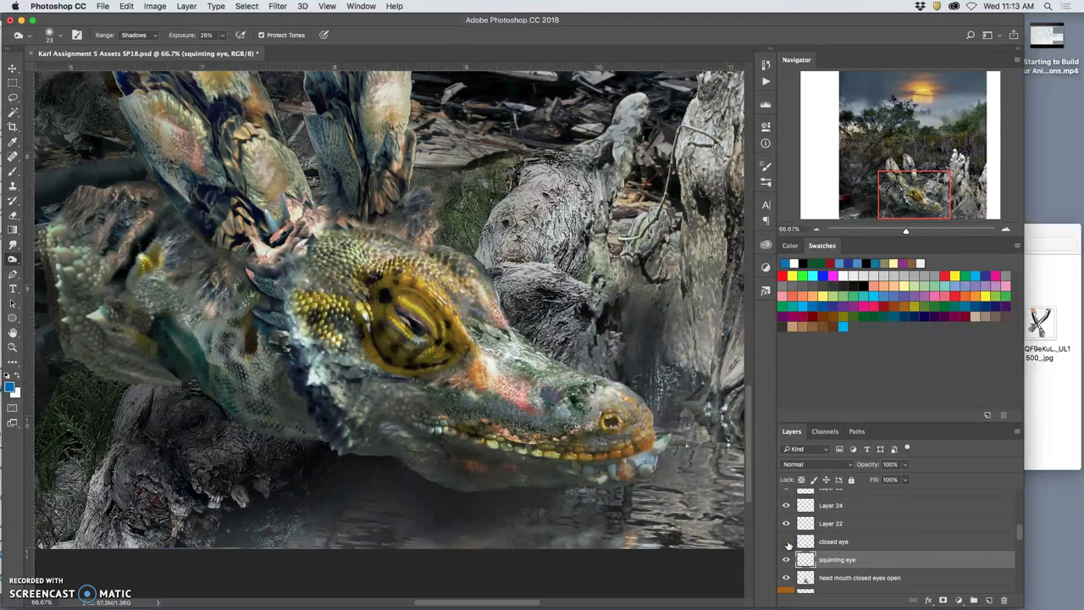
click(787, 560)
click(787, 542)
Step: Turn both eye overlays back on and select the closed and squinting eye layers together
click(787, 560)
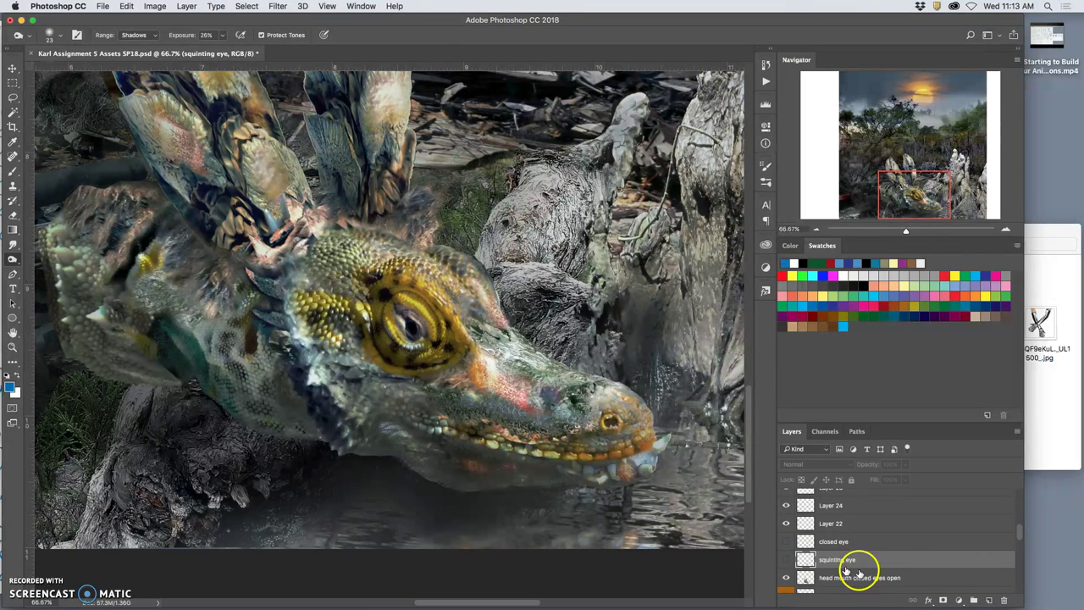
click(787, 542)
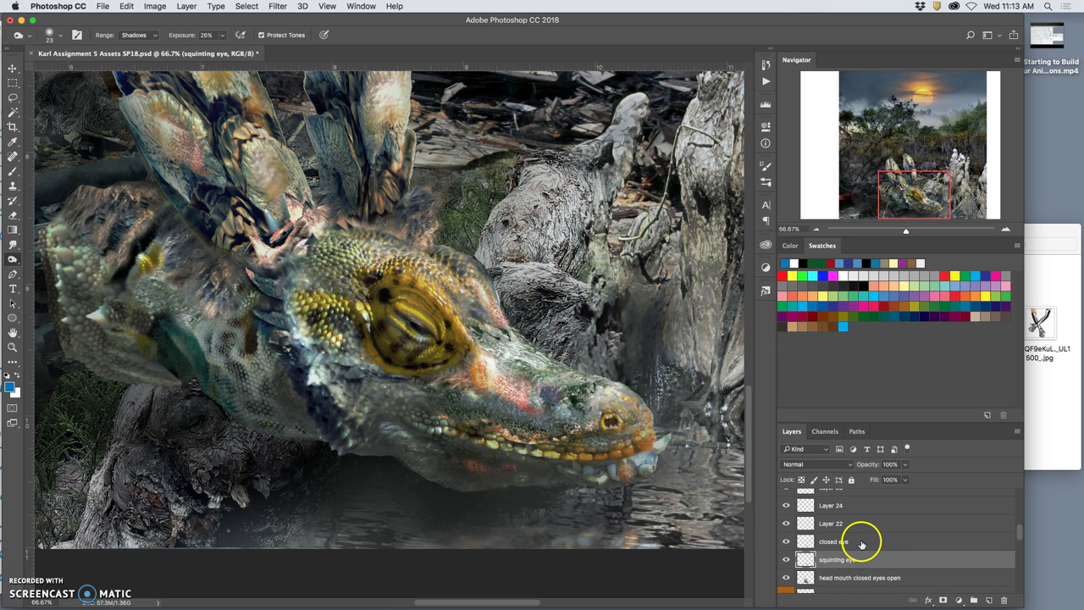
shift+click(862, 543)
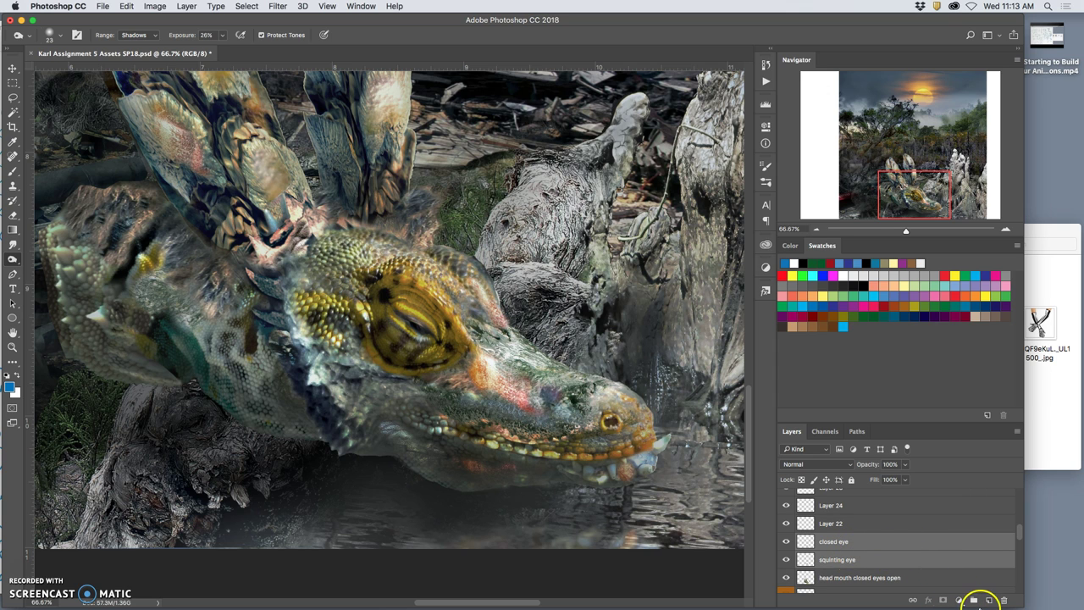
Step: Group the two eye layers as 'EYES closing' and tag the group red
click(973, 601)
drag(876, 547, 829, 542)
text(EYES closing)
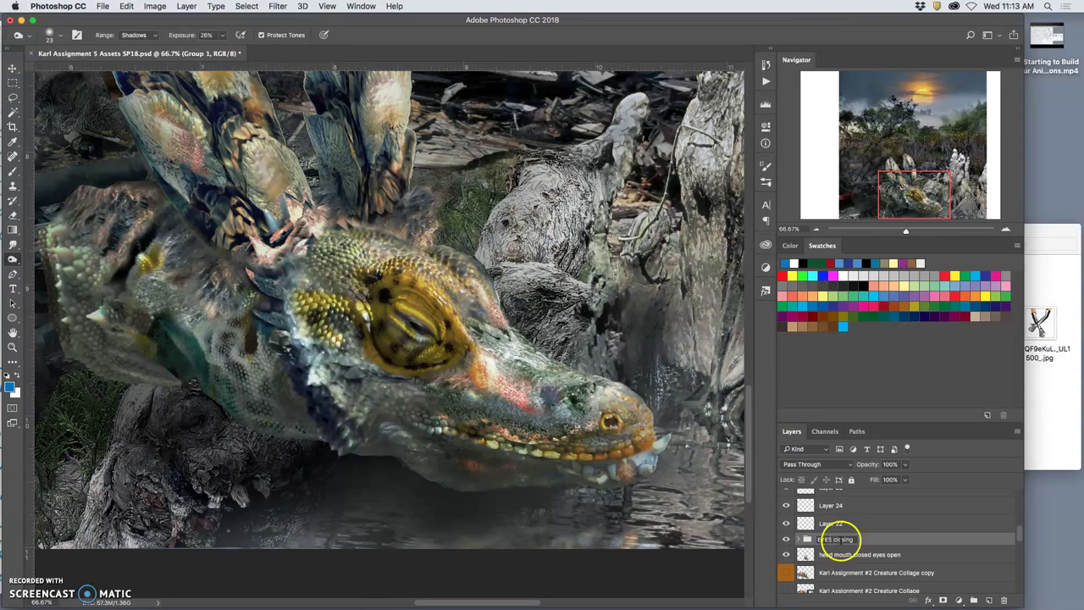
key(Return)
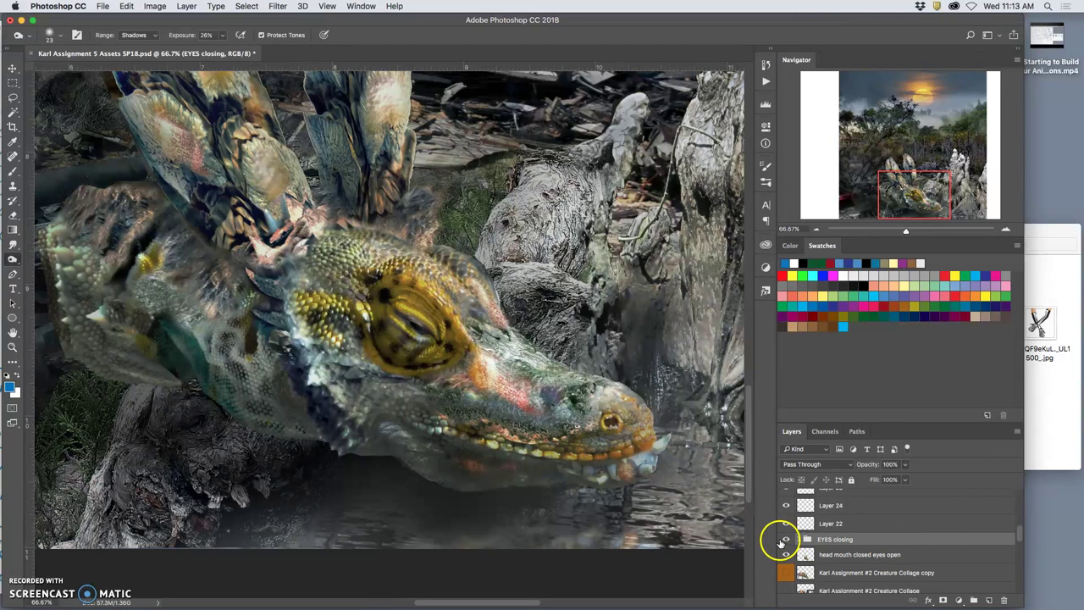
right_click(781, 542)
click(837, 534)
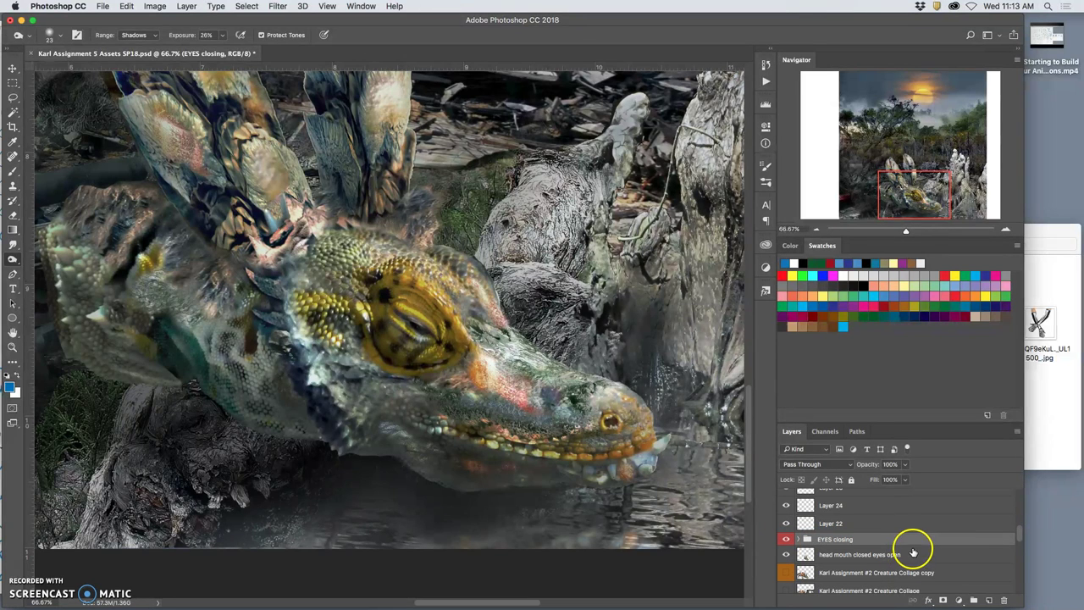
Step: Hide the EYES closing group so the eye appears open, checking the head layer
scroll(904, 559, down, 1)
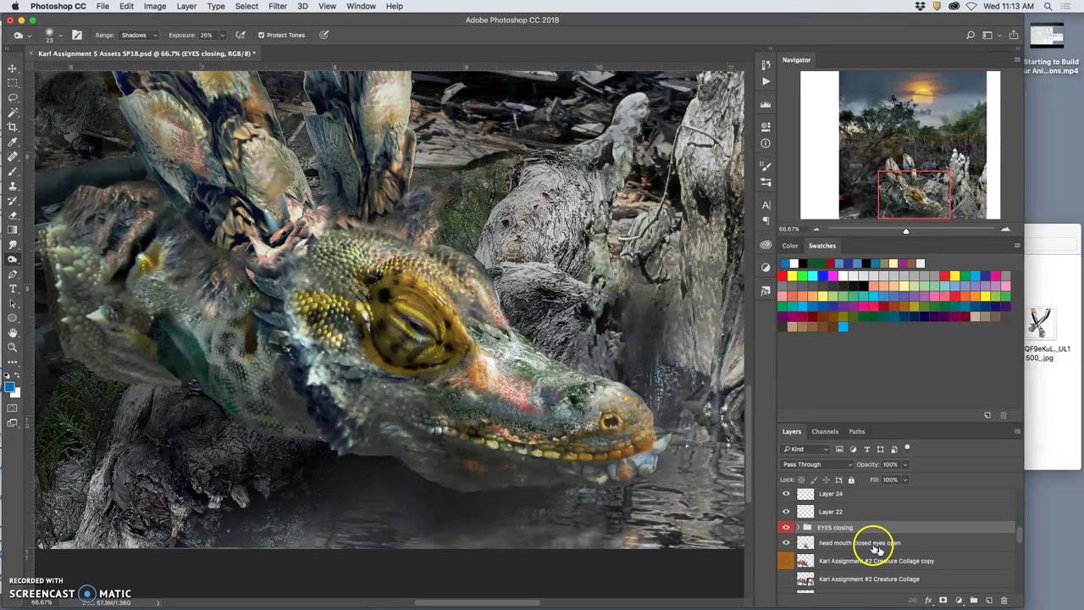
click(868, 543)
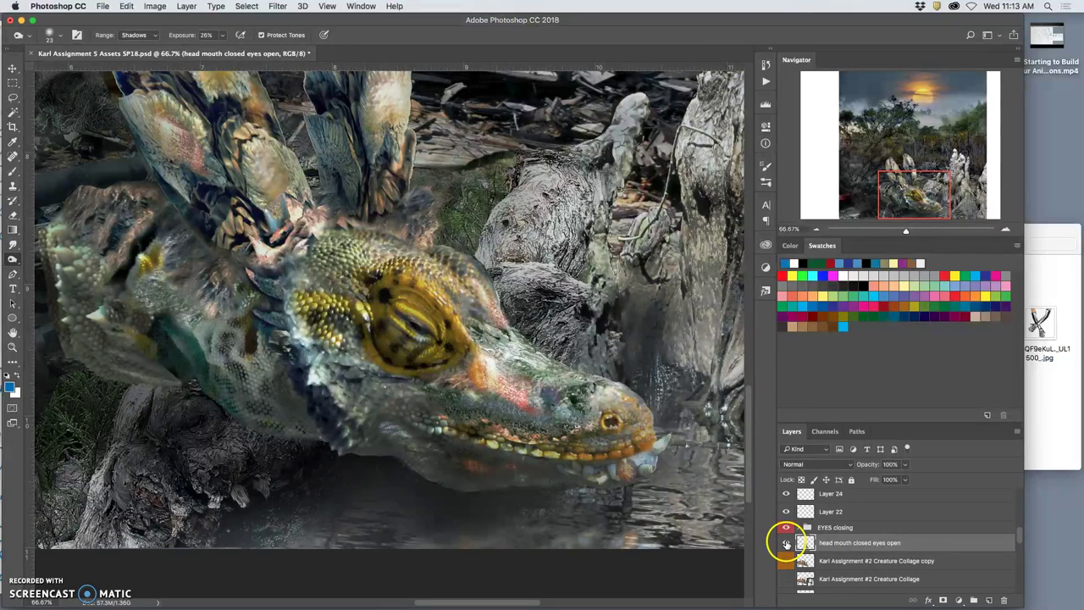
click(786, 543)
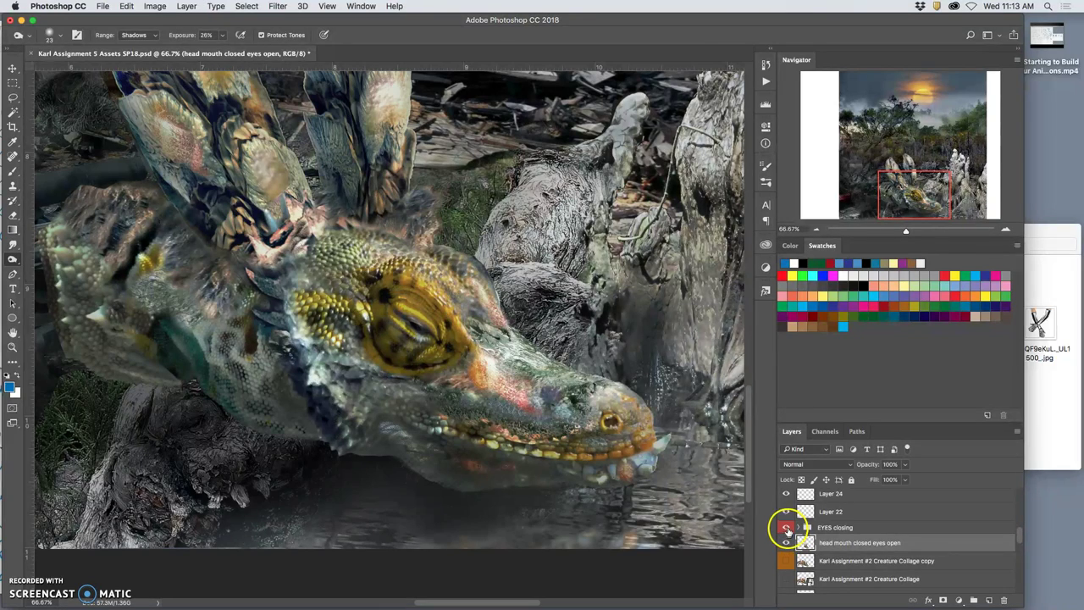
click(786, 528)
click(787, 543)
click(786, 543)
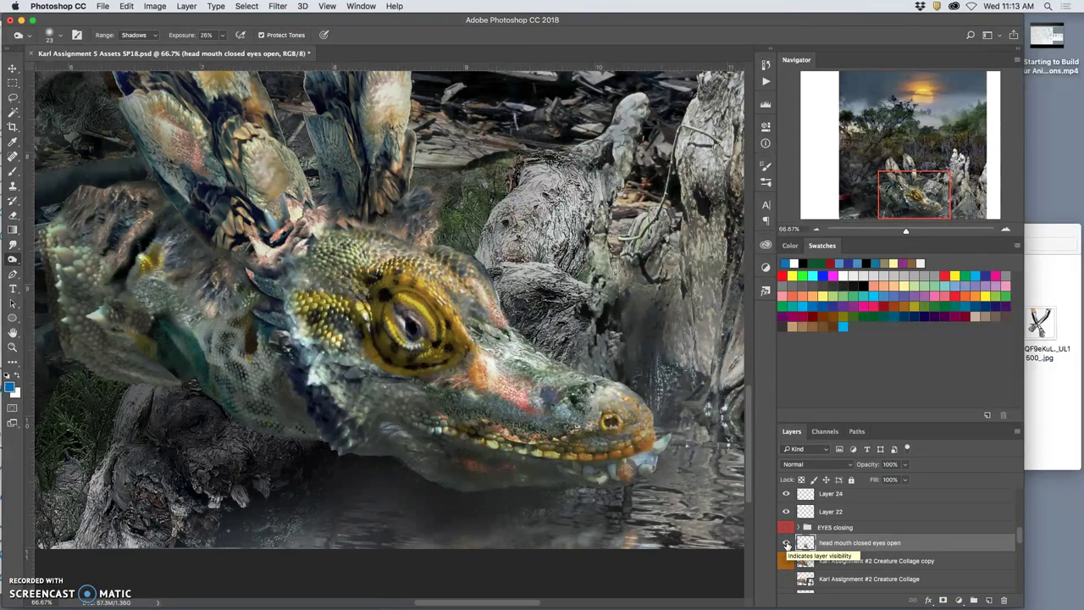
click(786, 543)
click(787, 543)
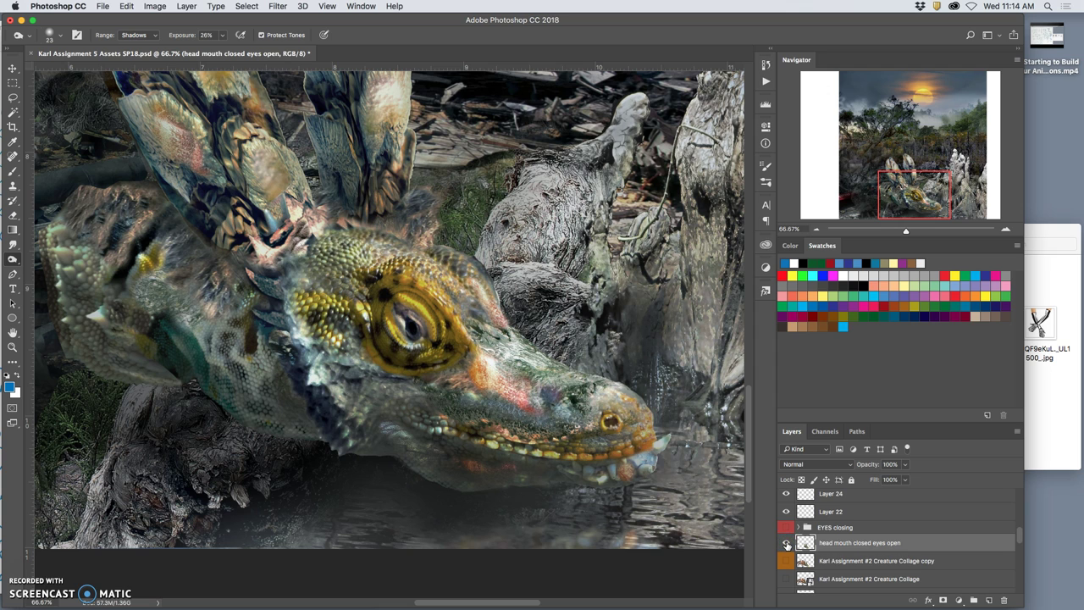
drag(623, 443, 624, 472)
key(ctrl+z)
Step: Lasso a freehand outline around the lower jaw beneath the creature's snout
click(12, 95)
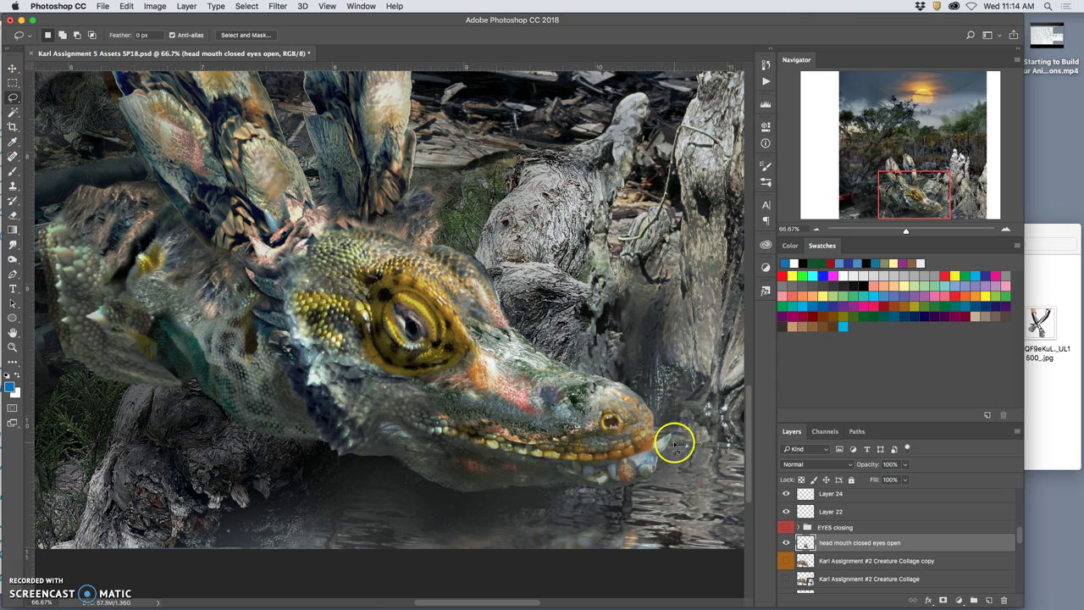
drag(675, 443, 671, 432)
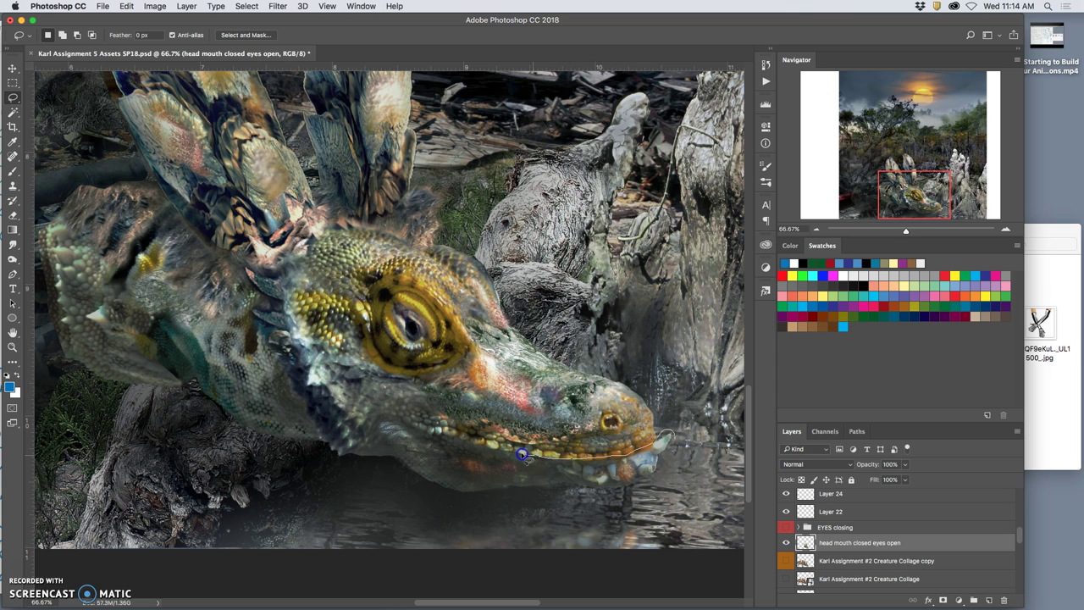
drag(520, 453, 649, 443)
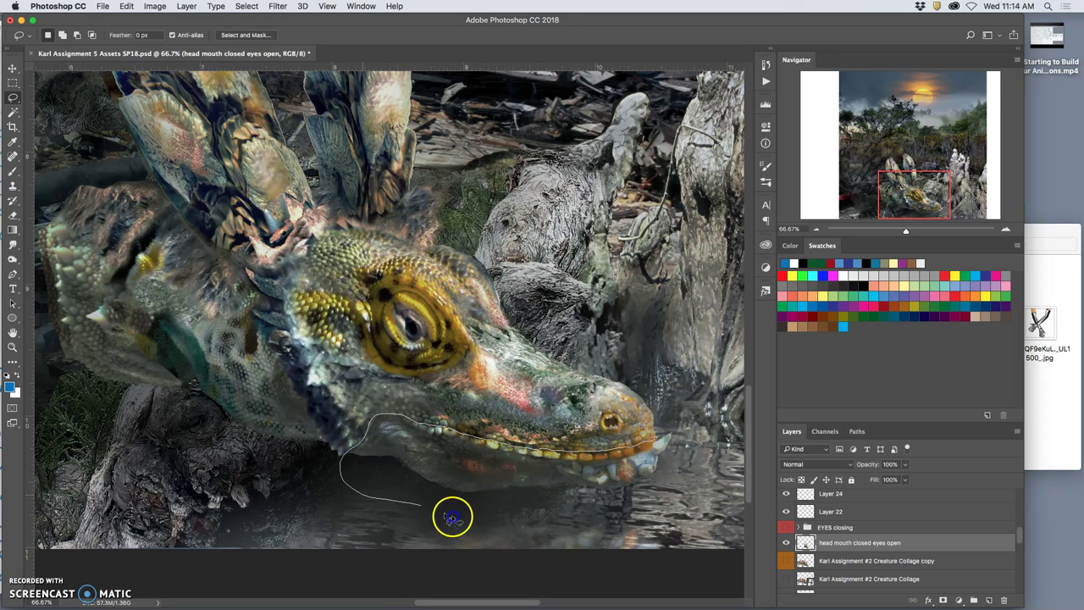
drag(341, 455, 665, 424)
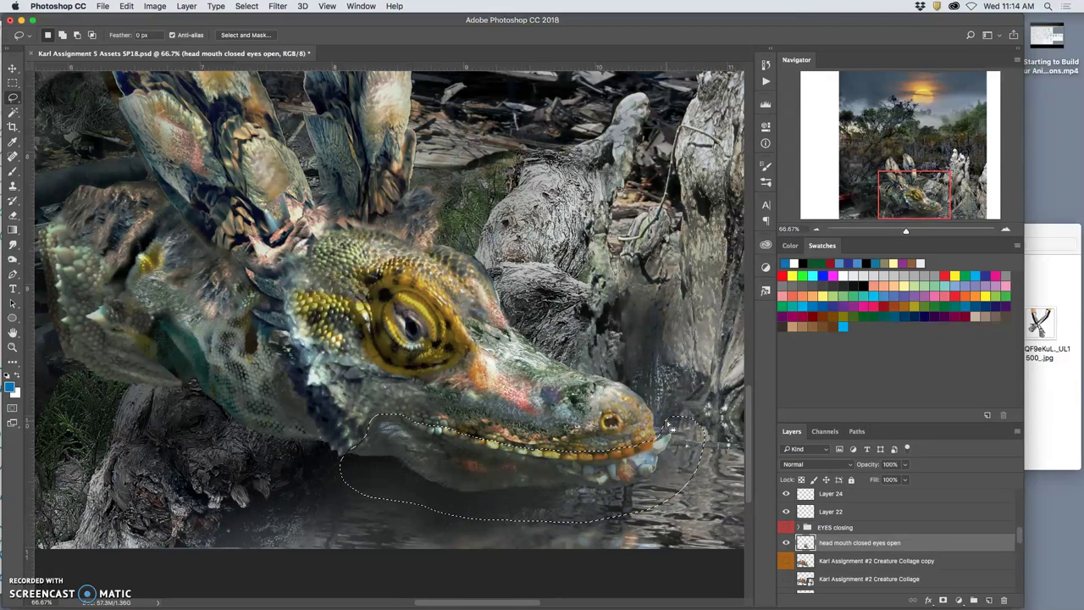
Step: Copy the selected jaw onto its own new layer, Layer 27, checking it against the head
key(ctrl+j)
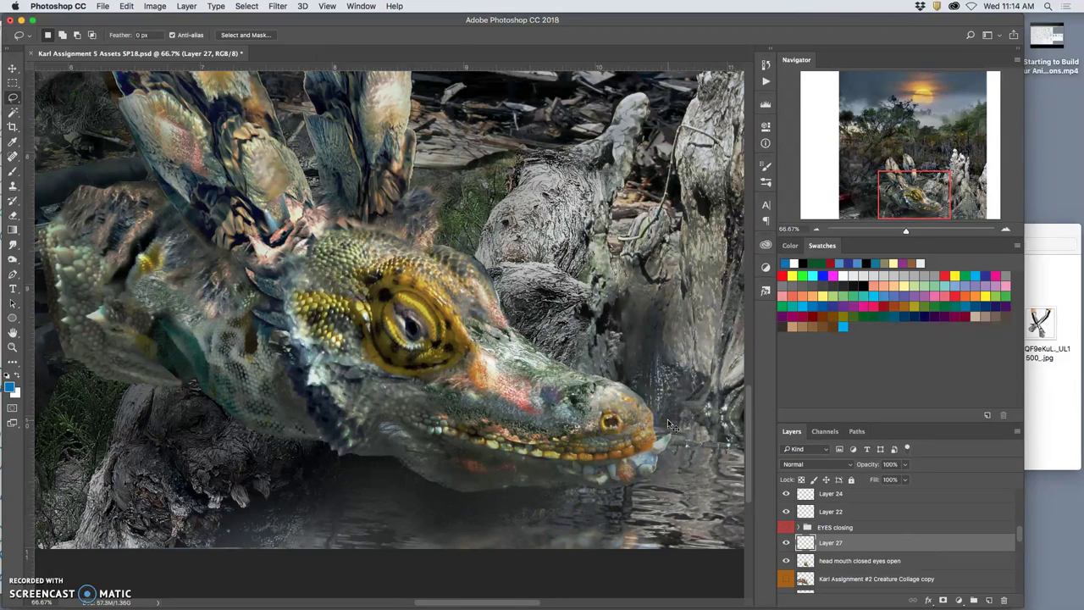
click(786, 561)
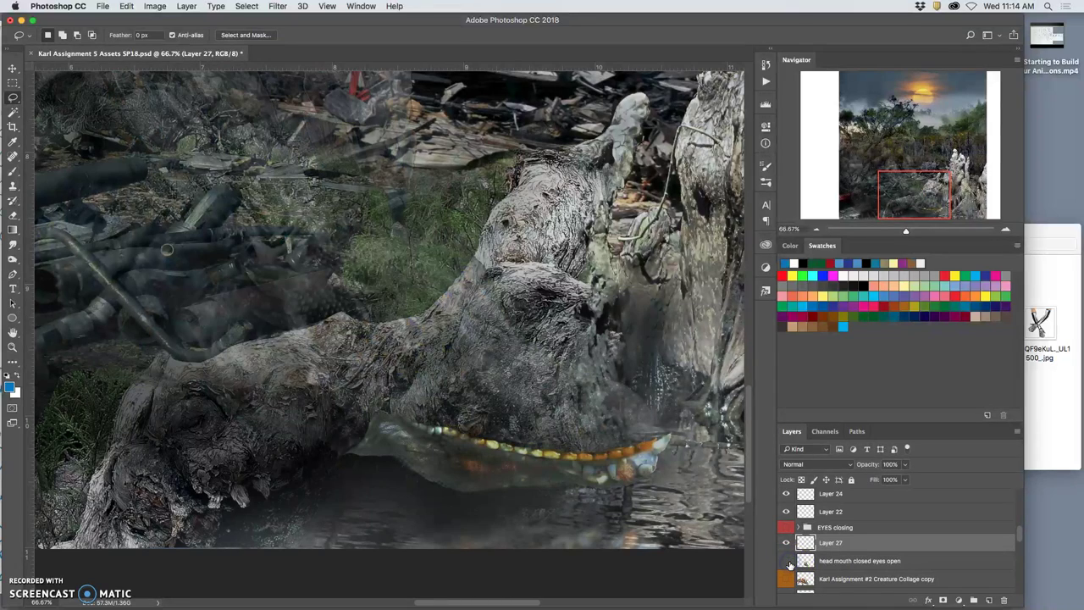
click(786, 561)
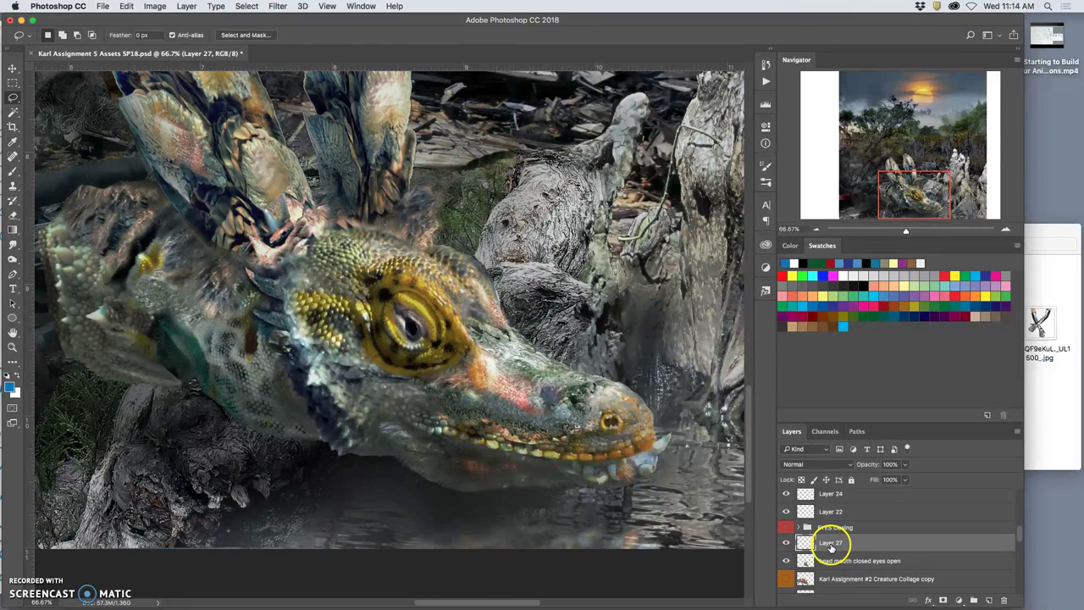
Step: Rotate the jaw copy down about 16°, narrow it to about 87% width, and reposition it
key(ctrl+t)
drag(687, 489, 601, 521)
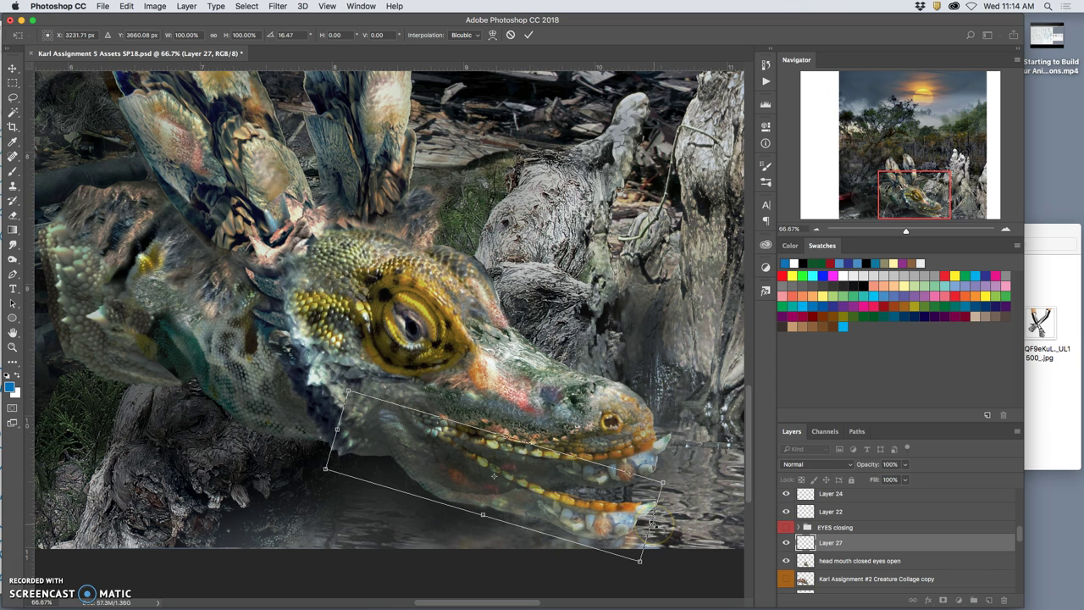
drag(654, 525, 614, 511)
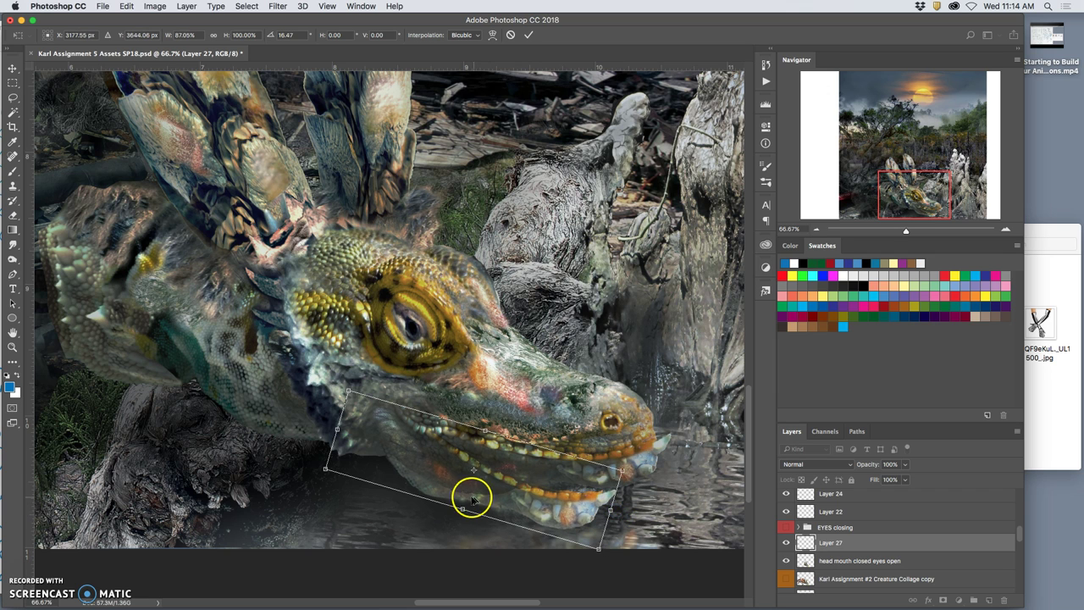
drag(465, 497, 464, 497)
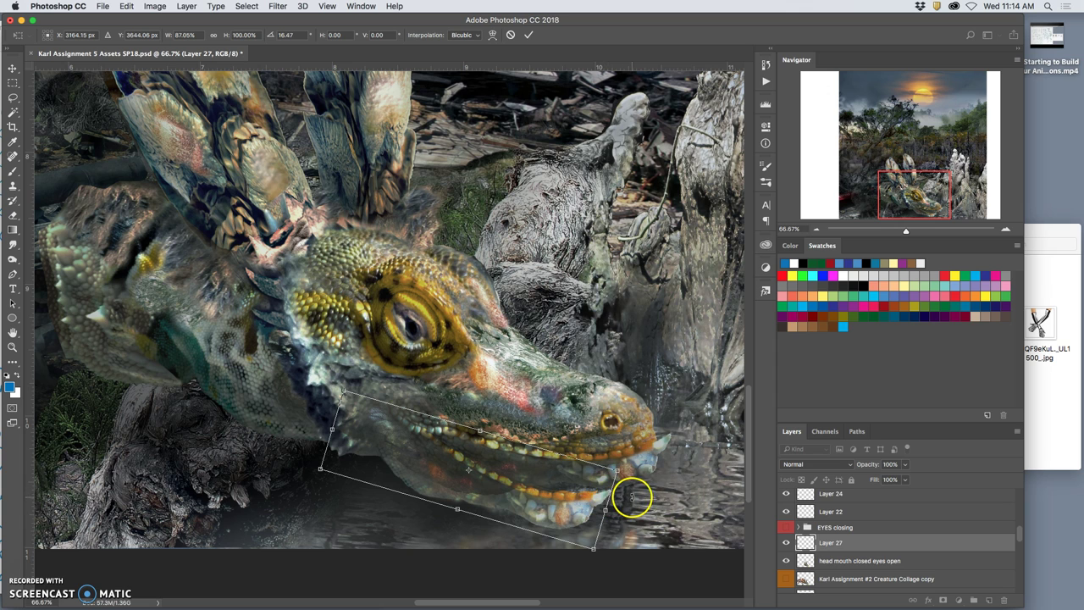
key(Return)
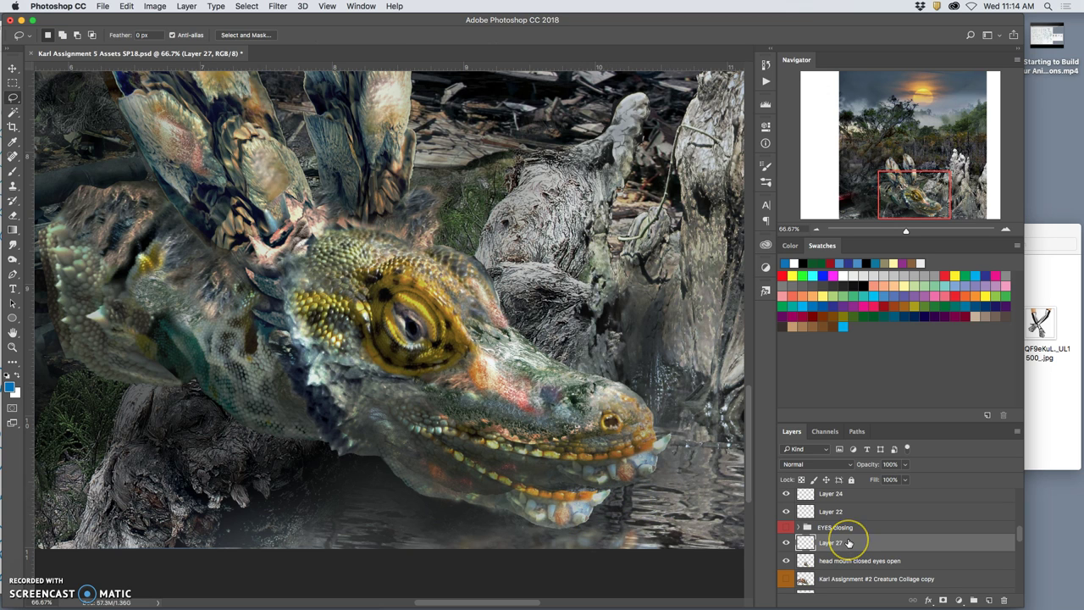
scroll(849, 543, up, 3)
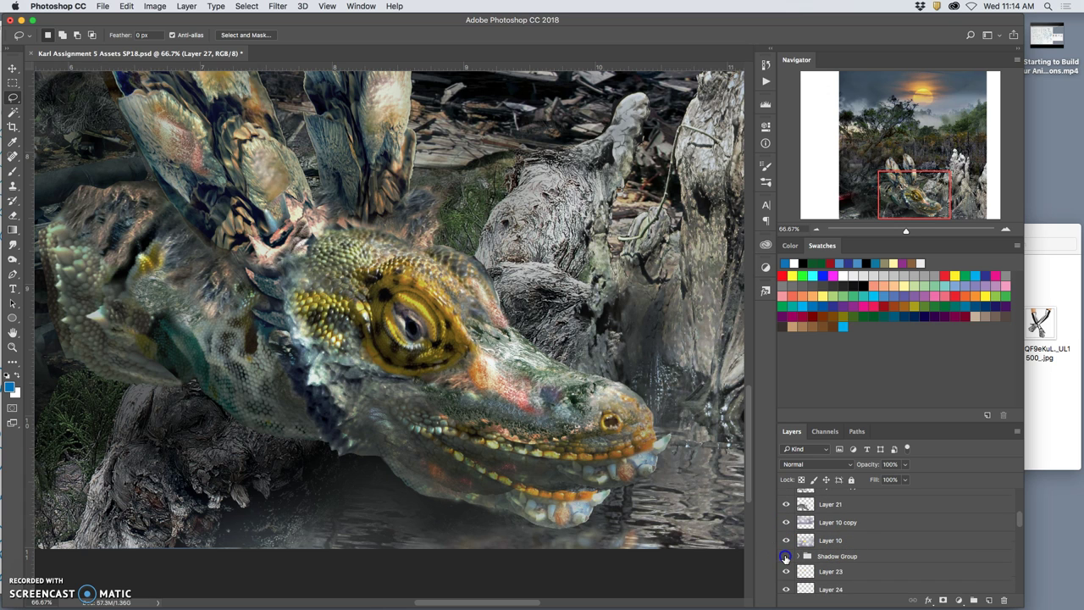
click(785, 557)
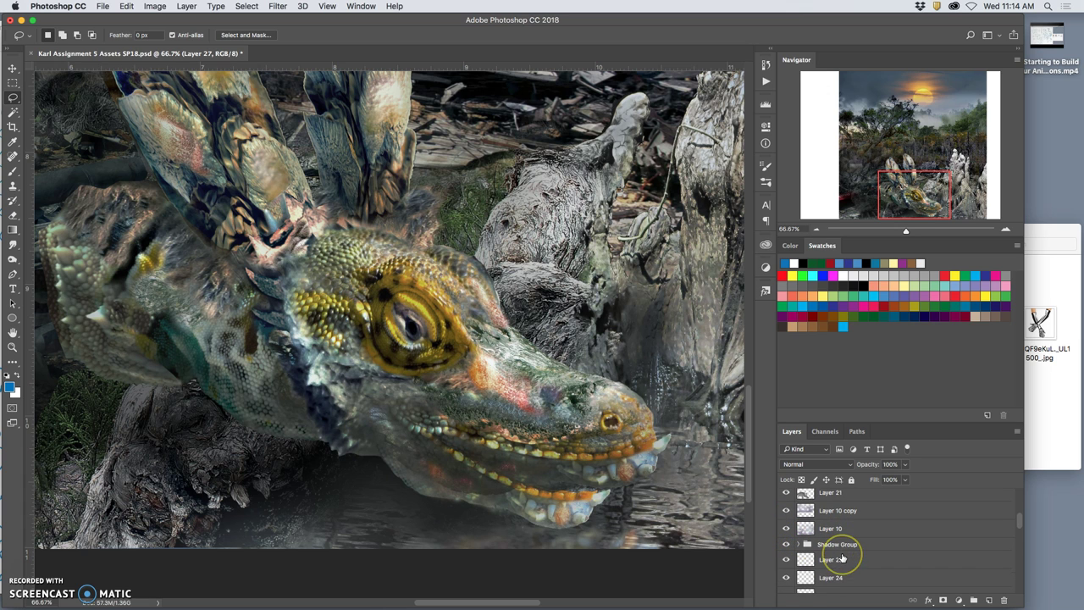
scroll(843, 557, down, 3)
scroll(843, 559, down, 2)
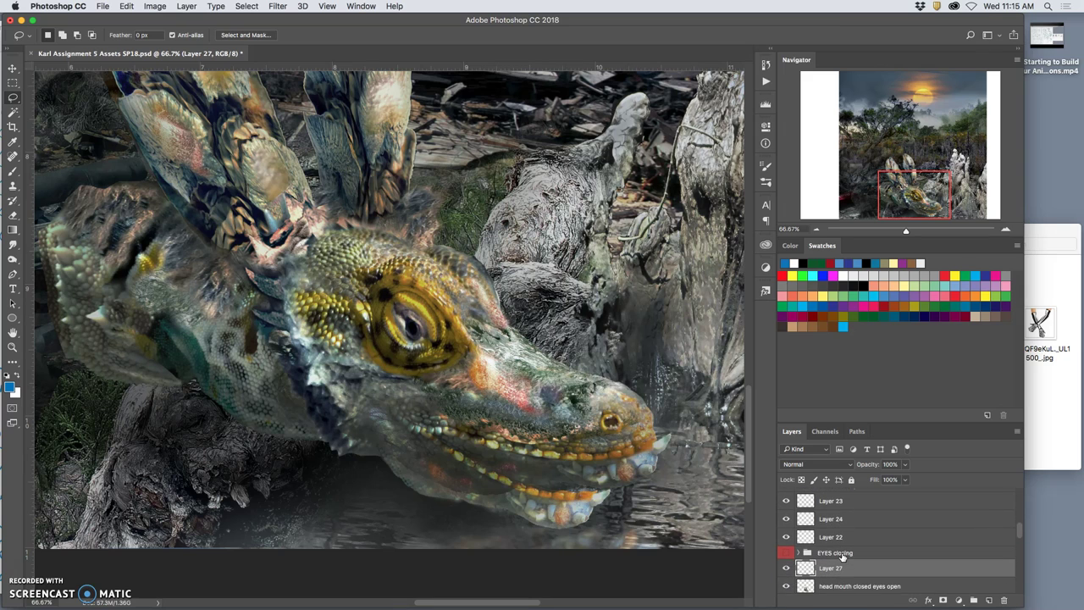
click(788, 565)
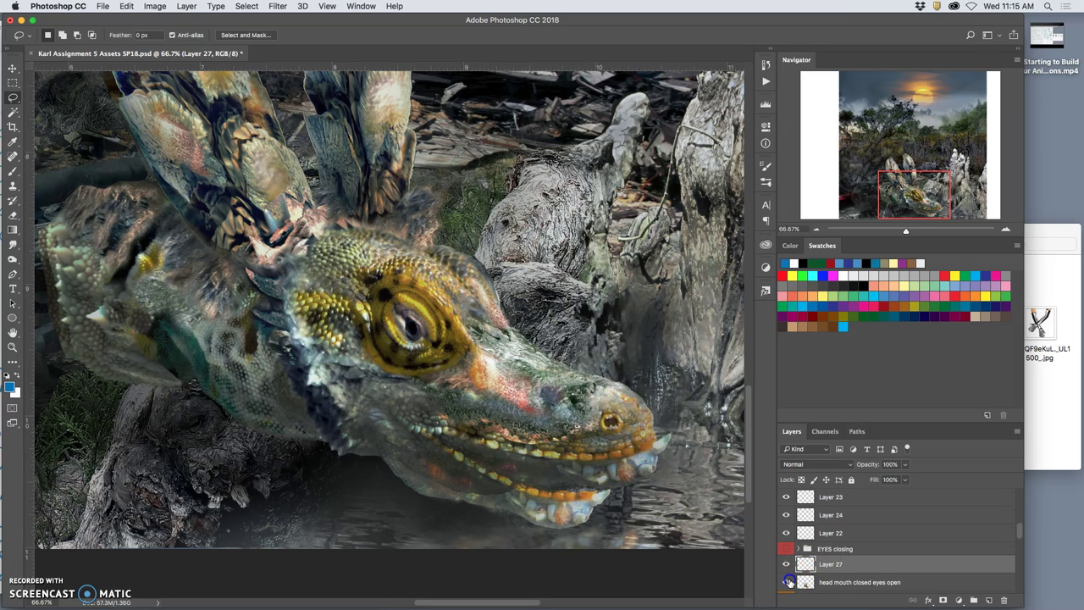
click(787, 582)
click(787, 582)
scroll(824, 577, down, 1)
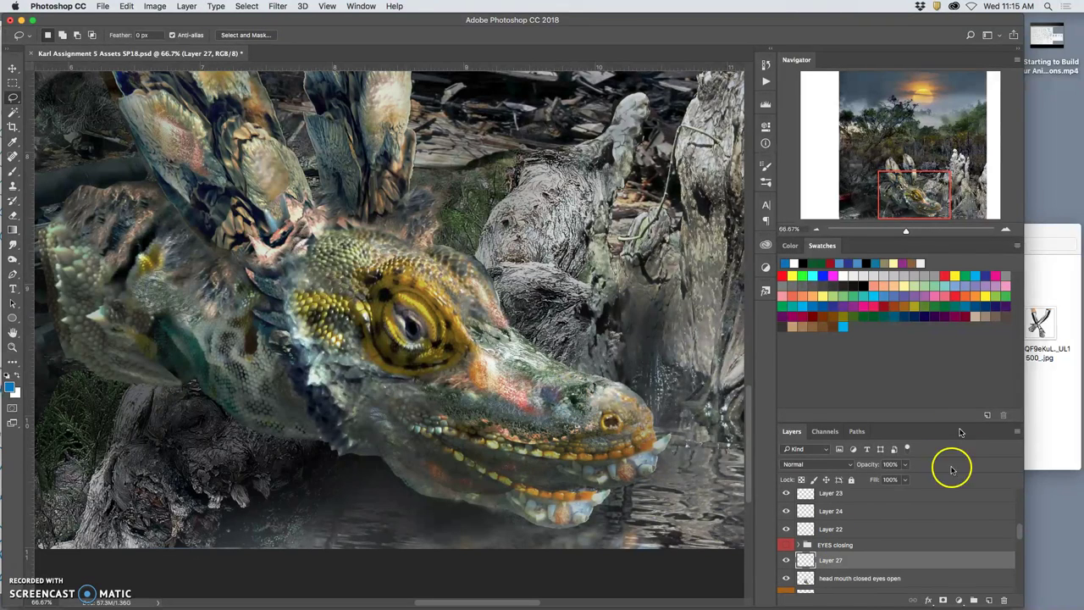
mouse_move(682, 590)
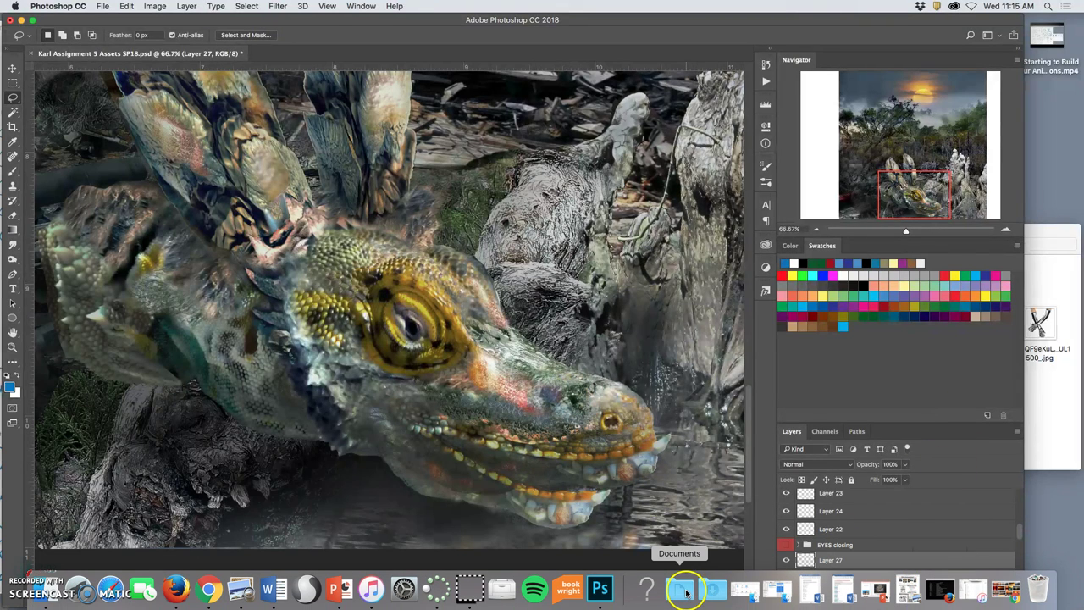
Step: Browse to Assignment #2 > reference > head and drag AmericanAlligator.jpg into the collage
click(687, 591)
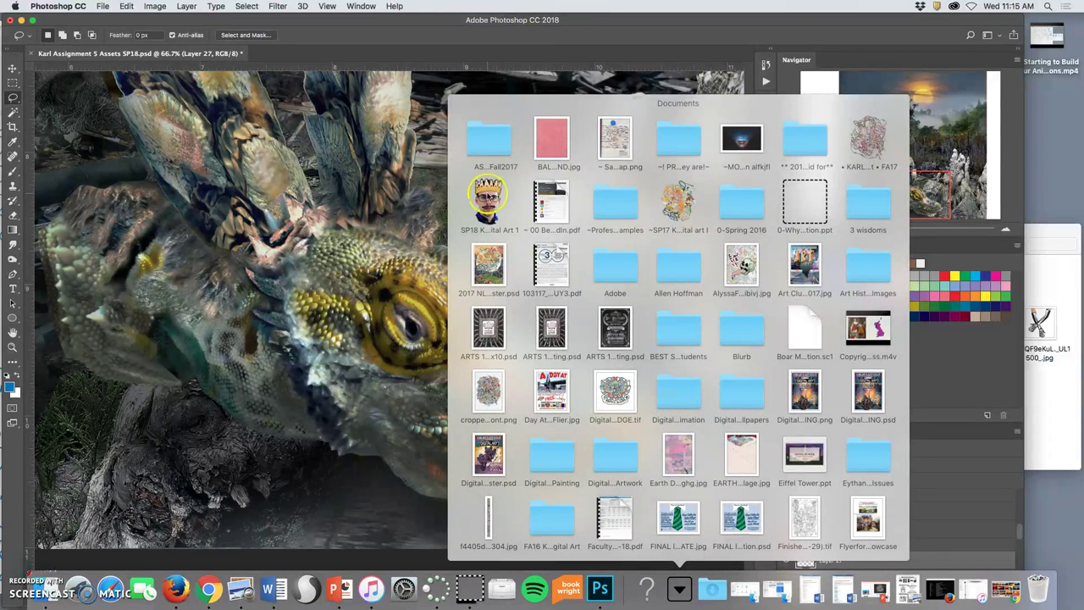
click(510, 204)
click(773, 305)
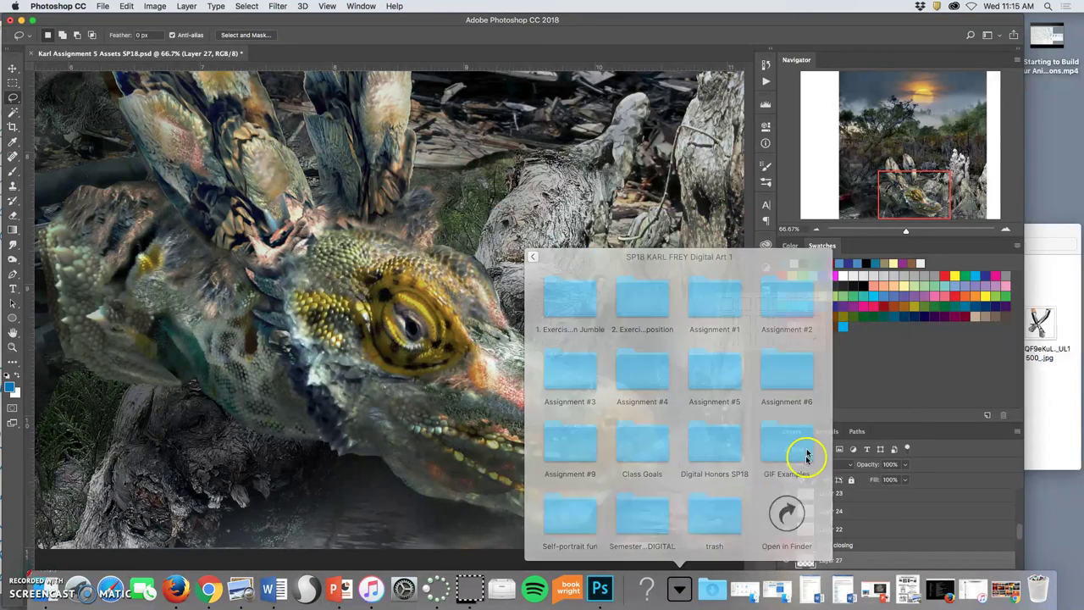
click(859, 513)
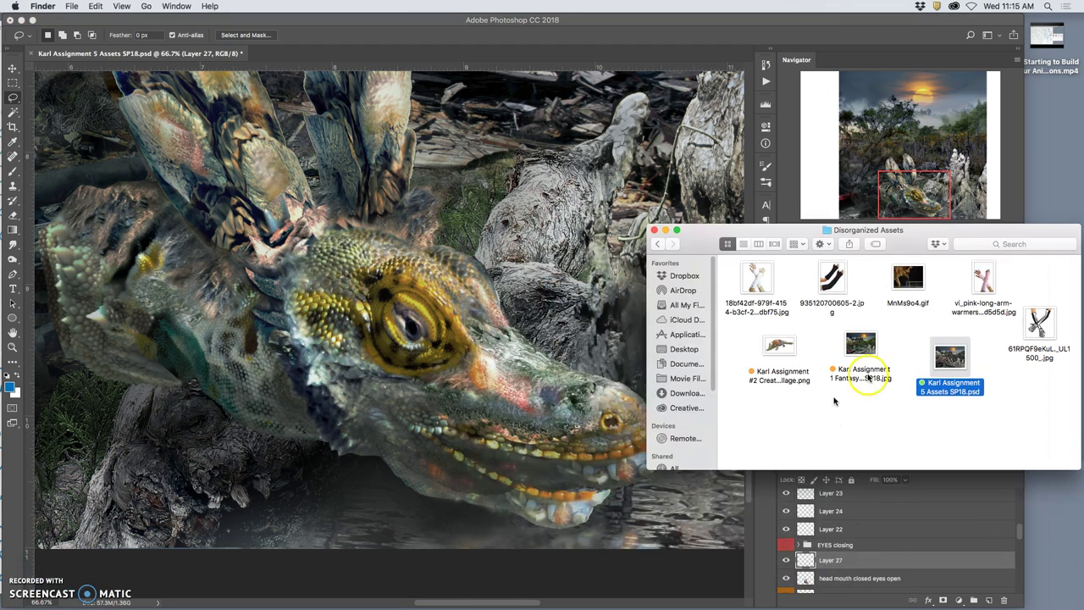
scroll(373, 261, down, 2)
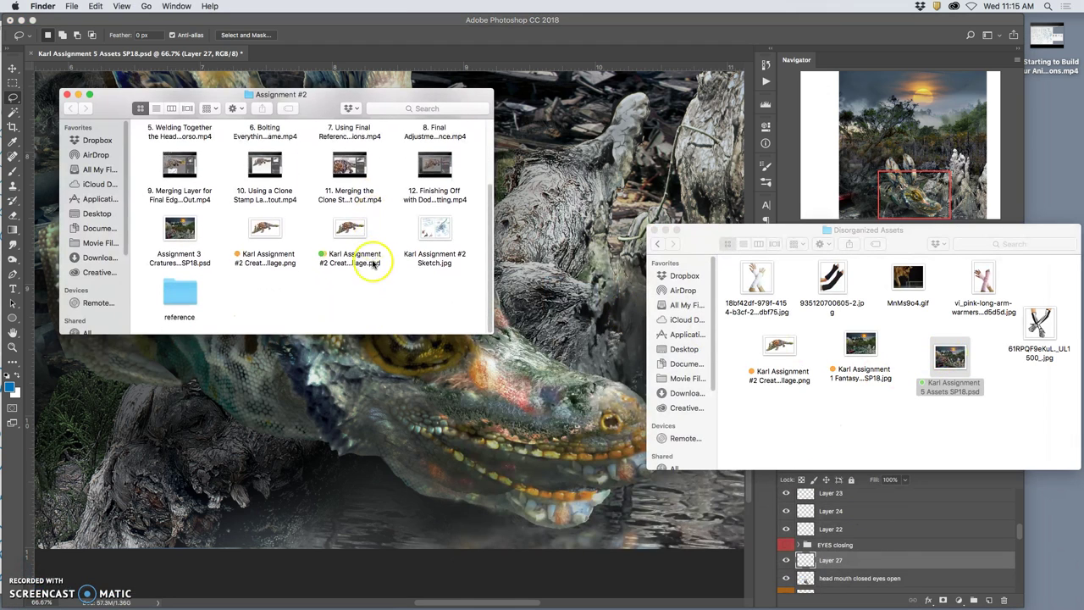
click(183, 292)
double_click(182, 292)
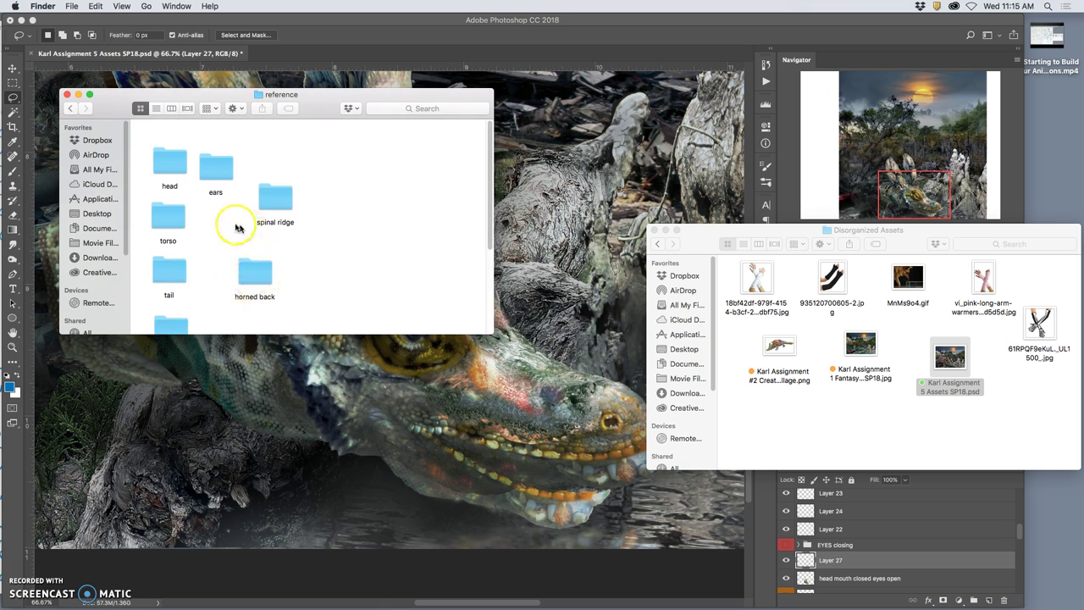
double_click(169, 162)
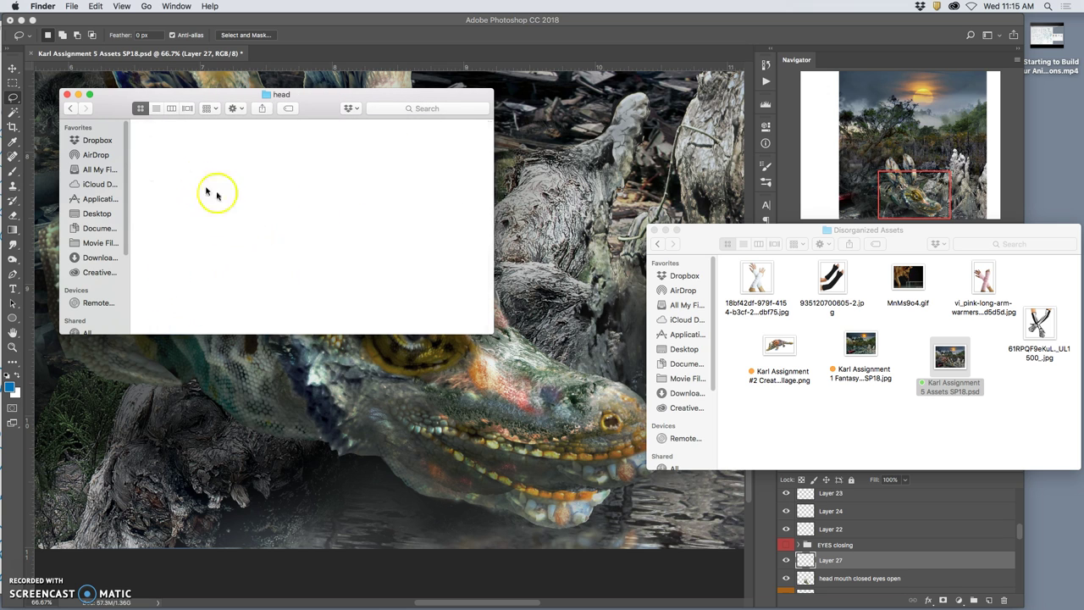
click(408, 202)
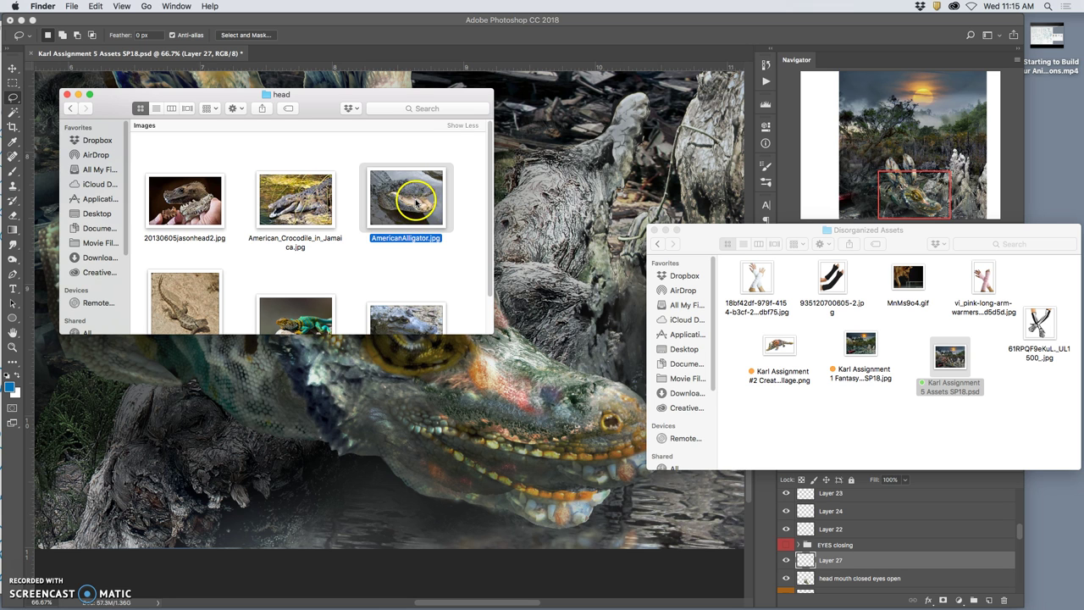
drag(416, 200, 549, 309)
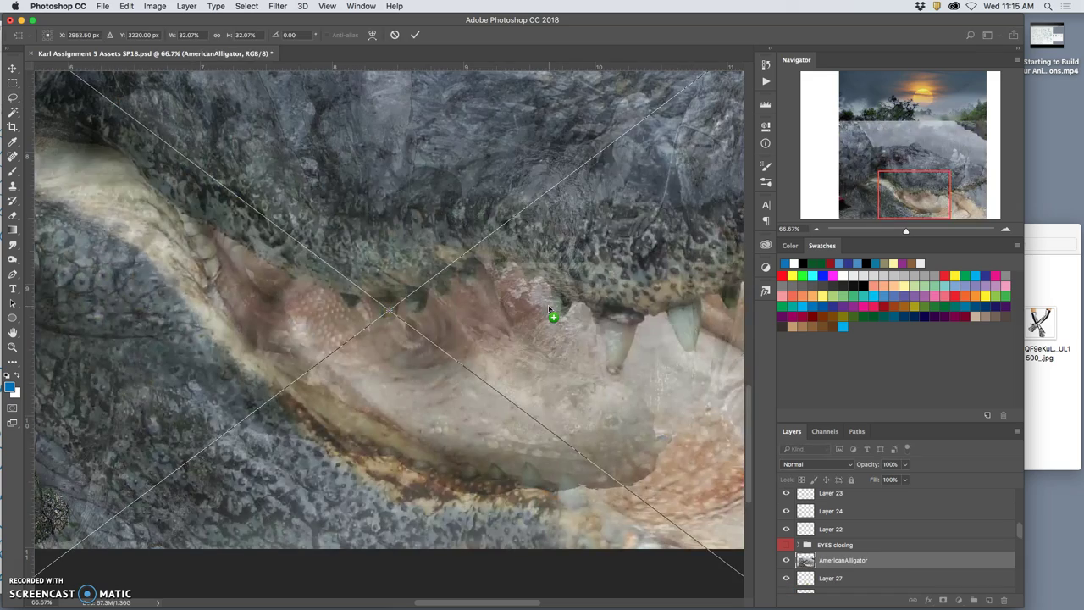
Step: Scale the placed AmericanAlligator photo down toward the lower middle and commit it
key(super+minus)
key(super+minus)
key(super+minus)
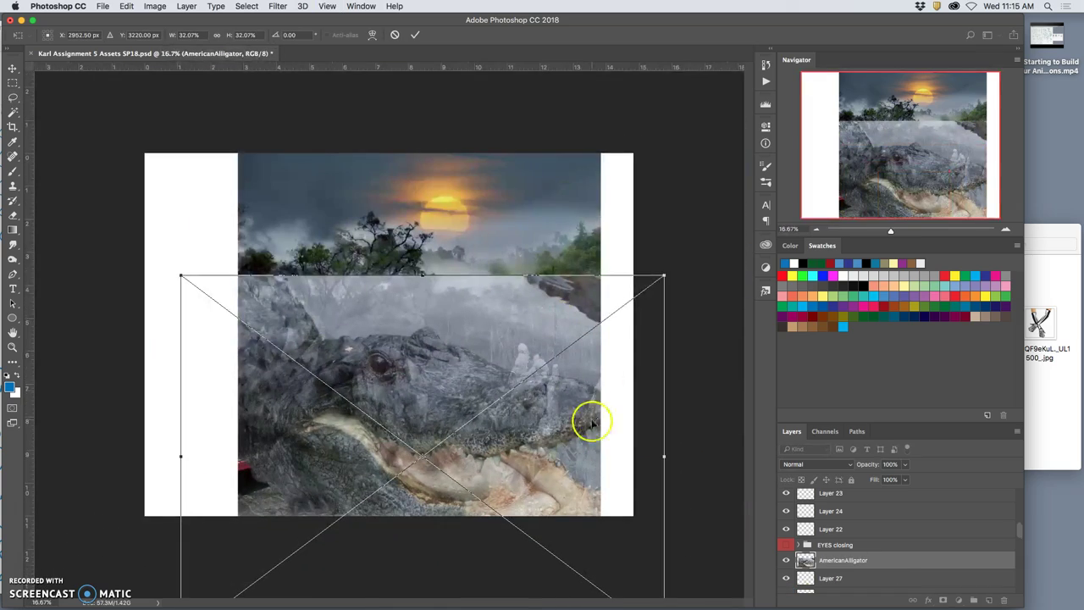
drag(667, 276, 474, 415)
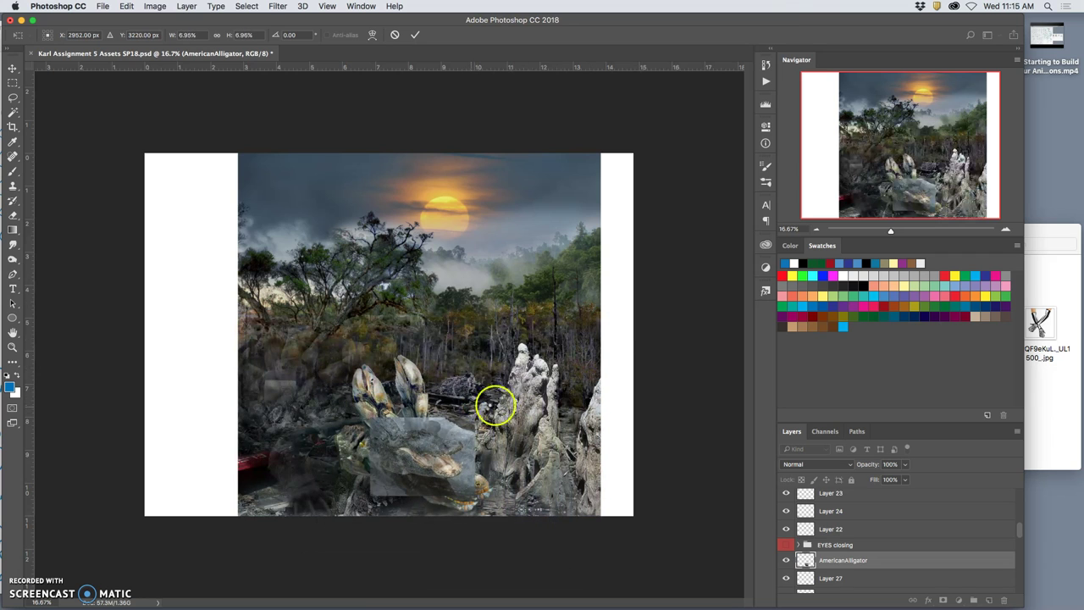
key(Return)
Step: Move the alligator photo down and right so it sits over the creature's head
scroll(539, 406, up, 1)
scroll(515, 427, up, 1)
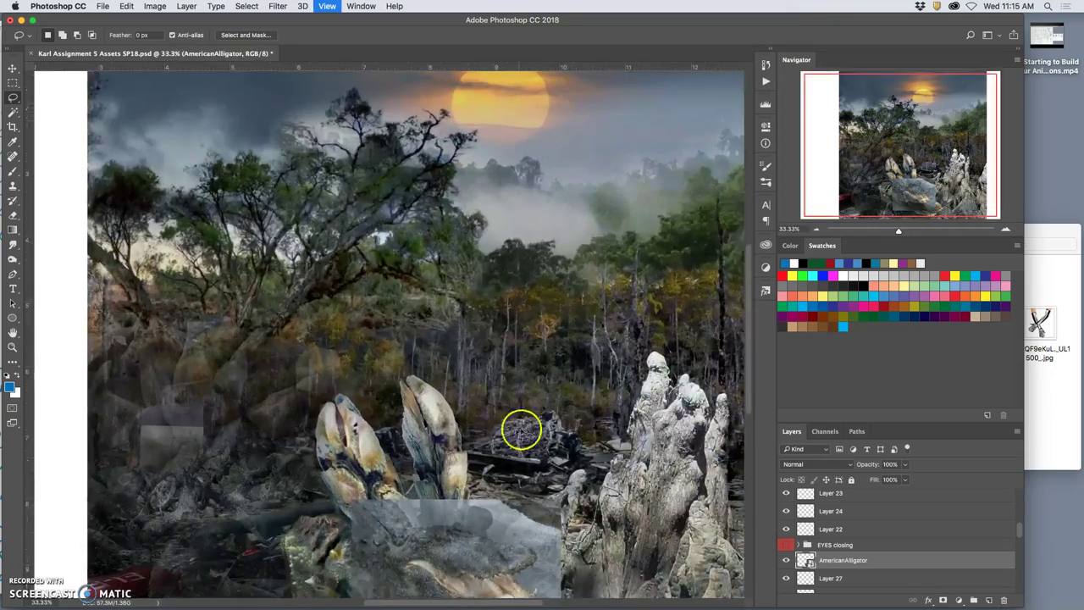
scroll(516, 426, down, 5)
scroll(515, 407, up, 2)
scroll(506, 310, down, 1)
scroll(506, 314, down, 1)
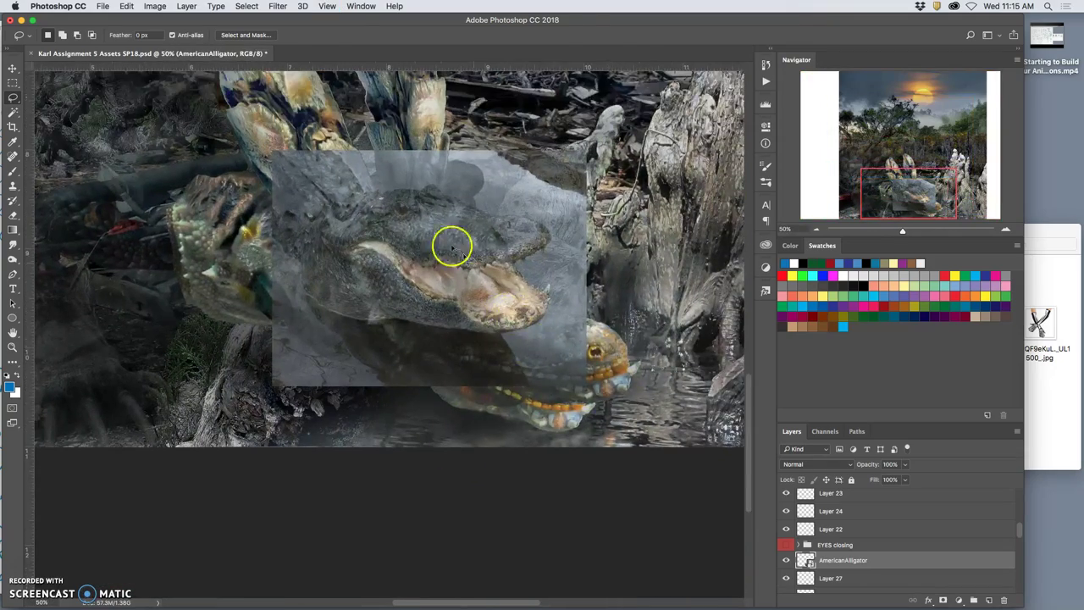
click(12, 68)
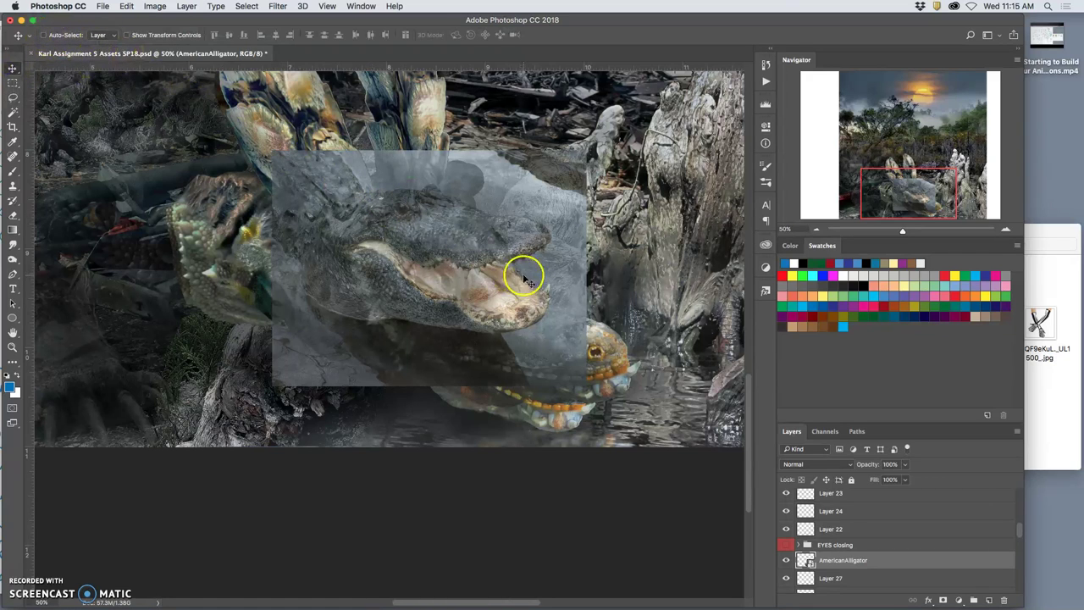
drag(488, 303, 555, 400)
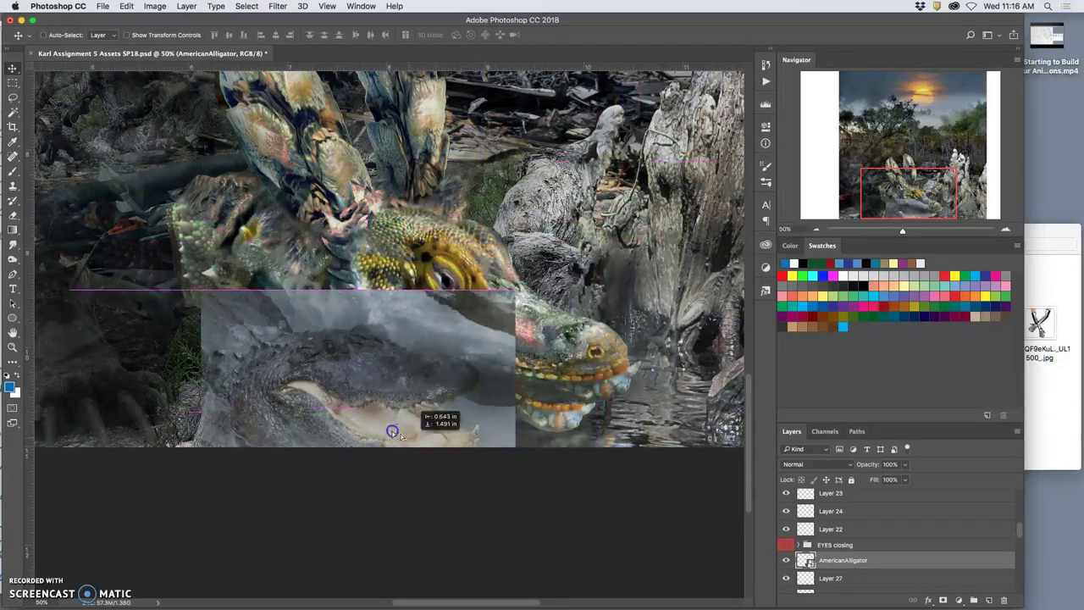
mouse_move(555, 401)
mouse_down()
mouse_move(524, 387)
mouse_move(581, 415)
mouse_up()
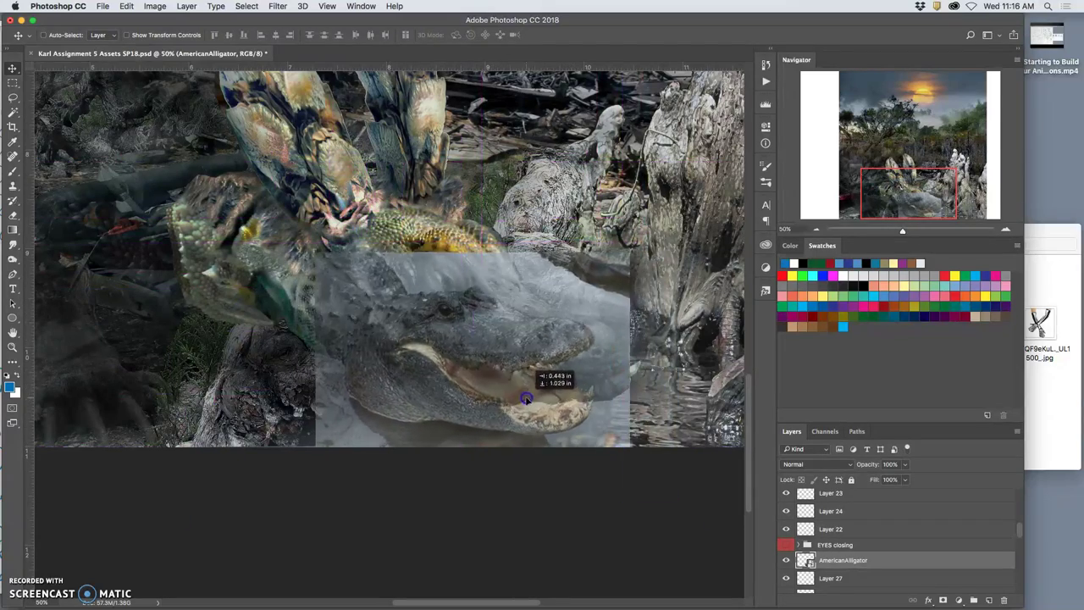
Step: Hide Layers 22–24, Shadow Group and Layer 10 so the alligator photo shows
key(super+equal)
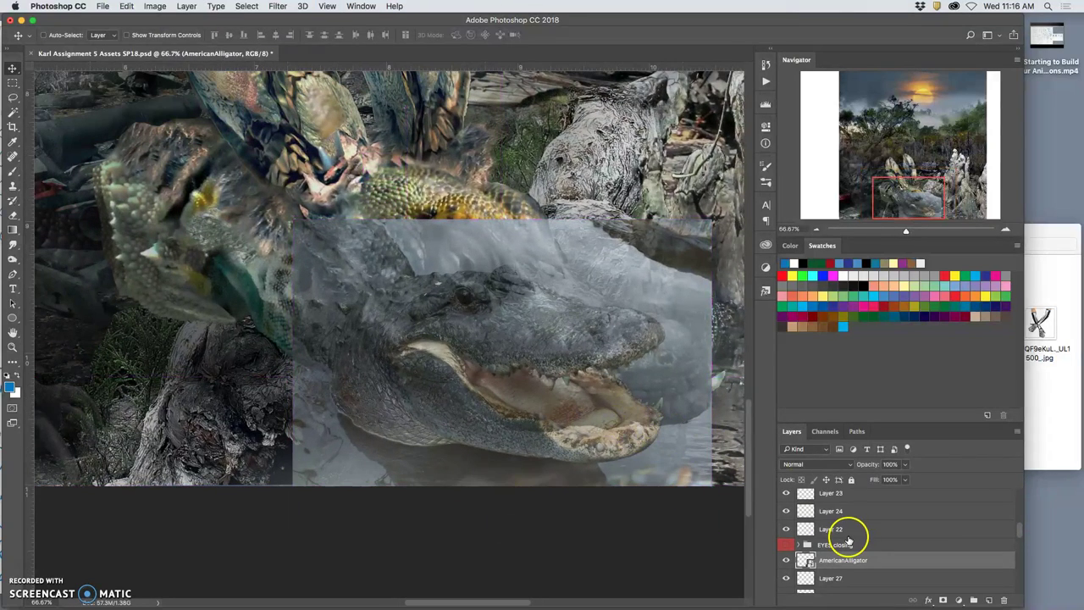
scroll(849, 540, up, 1)
scroll(850, 540, up, 1)
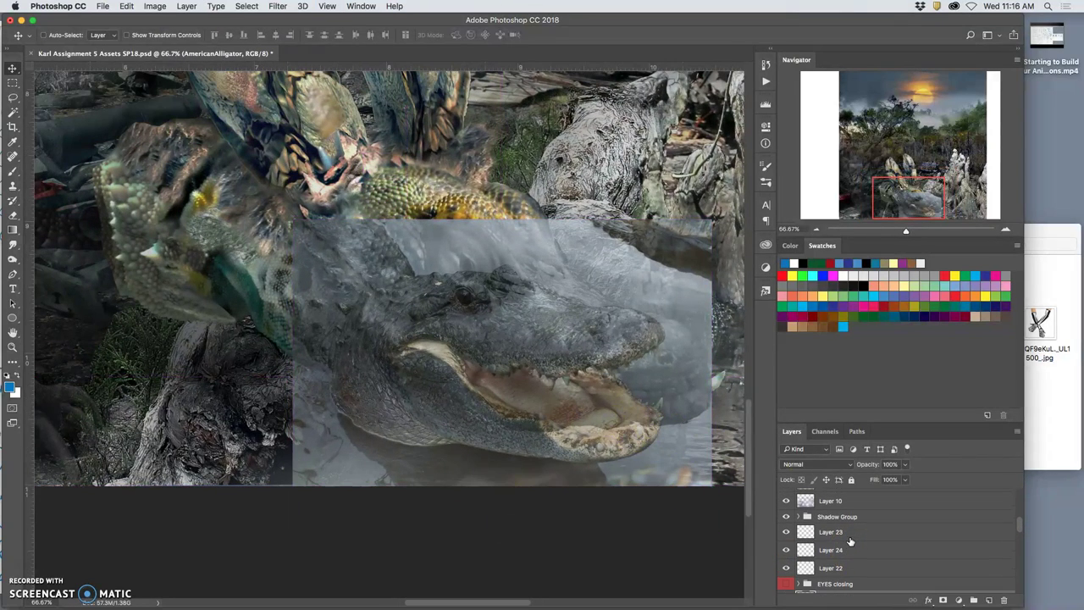
drag(786, 568, 788, 504)
scroll(789, 516, up, 2)
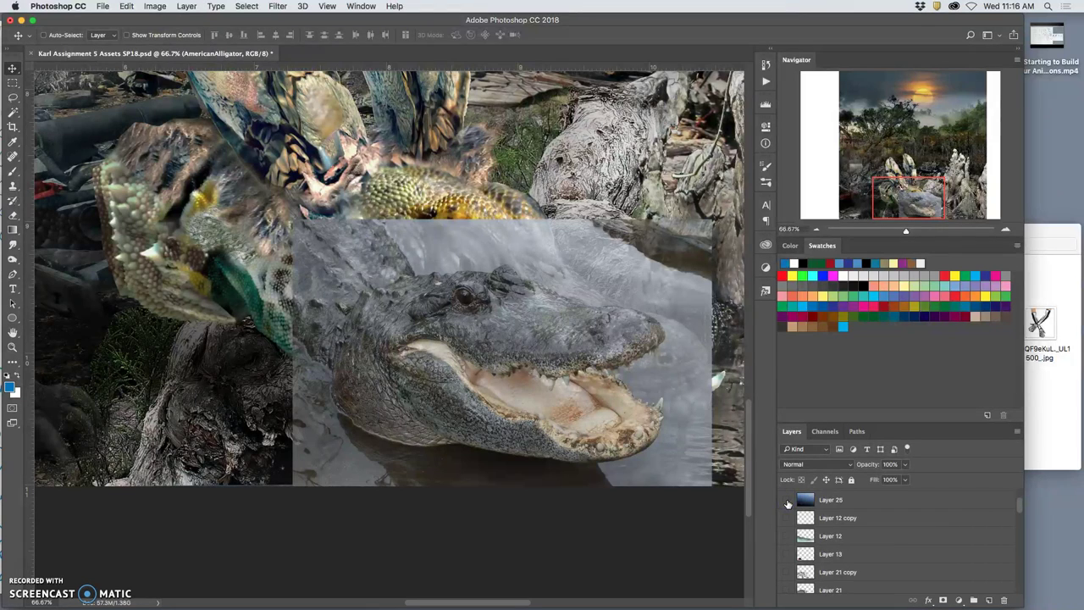
drag(787, 507, 839, 539)
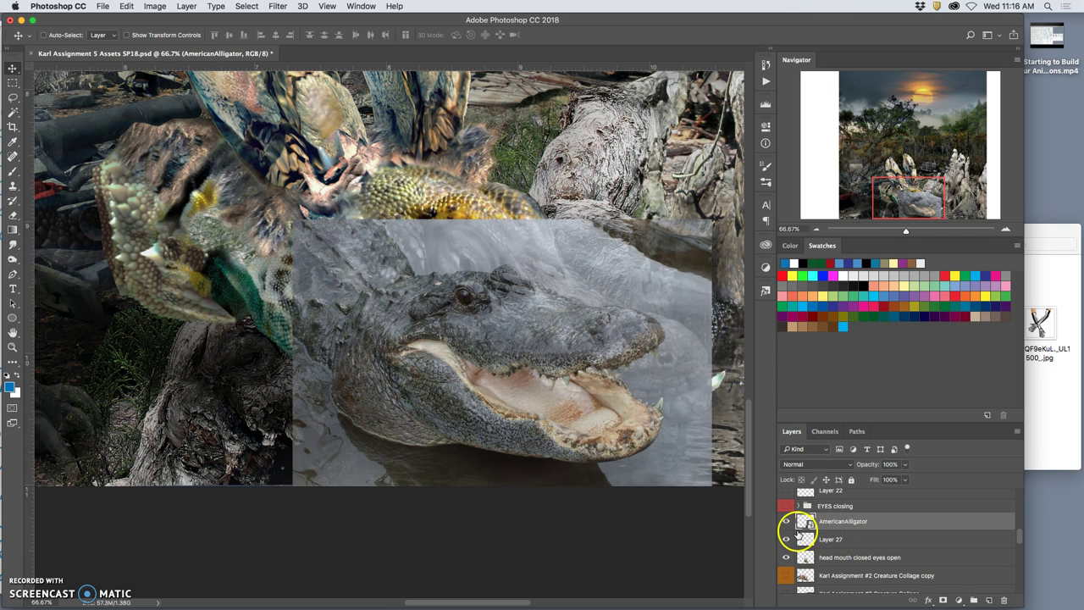
Step: Copy the lassoed alligator jaw onto a new layer and delete the original AmericanAlligator layer
click(13, 97)
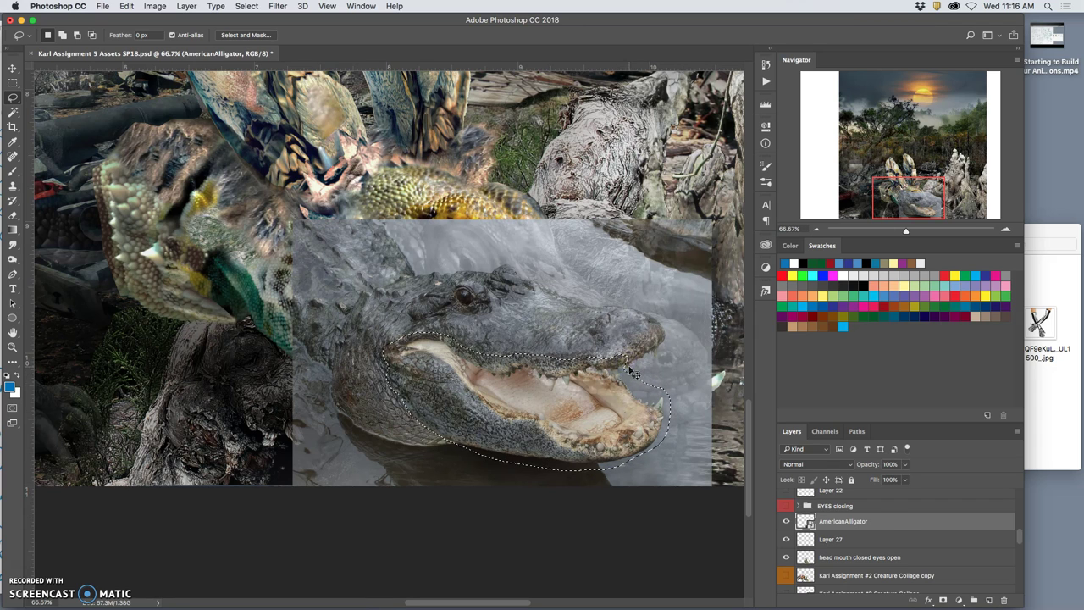
key(ctrl+j)
click(889, 540)
key(Delete)
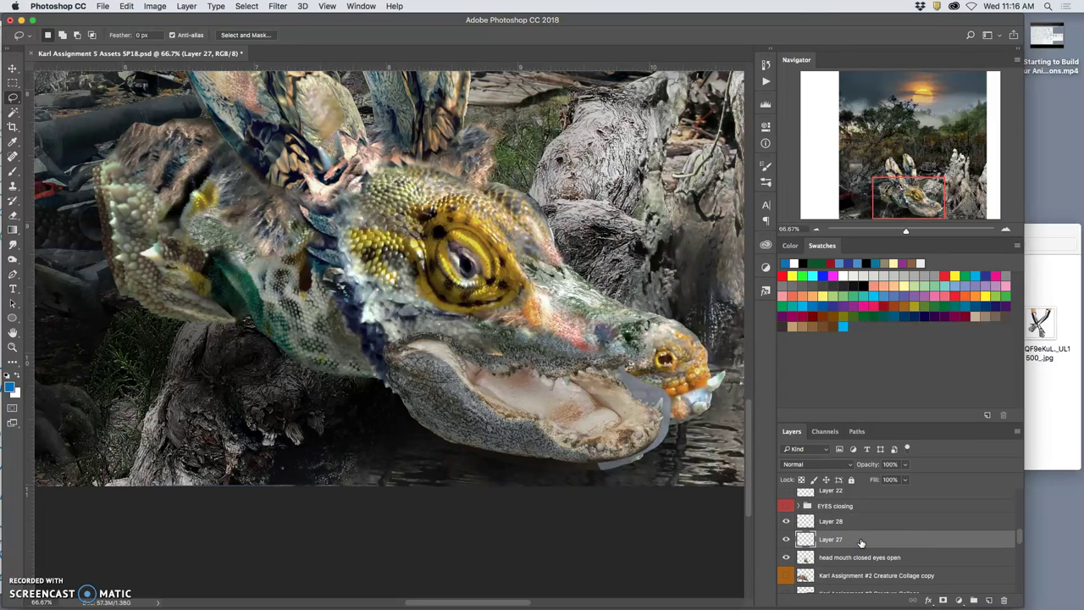
Step: Try shifting the jaw downward, undo it, and select the head mouth closed eyes open layer
click(13, 67)
drag(617, 388, 605, 435)
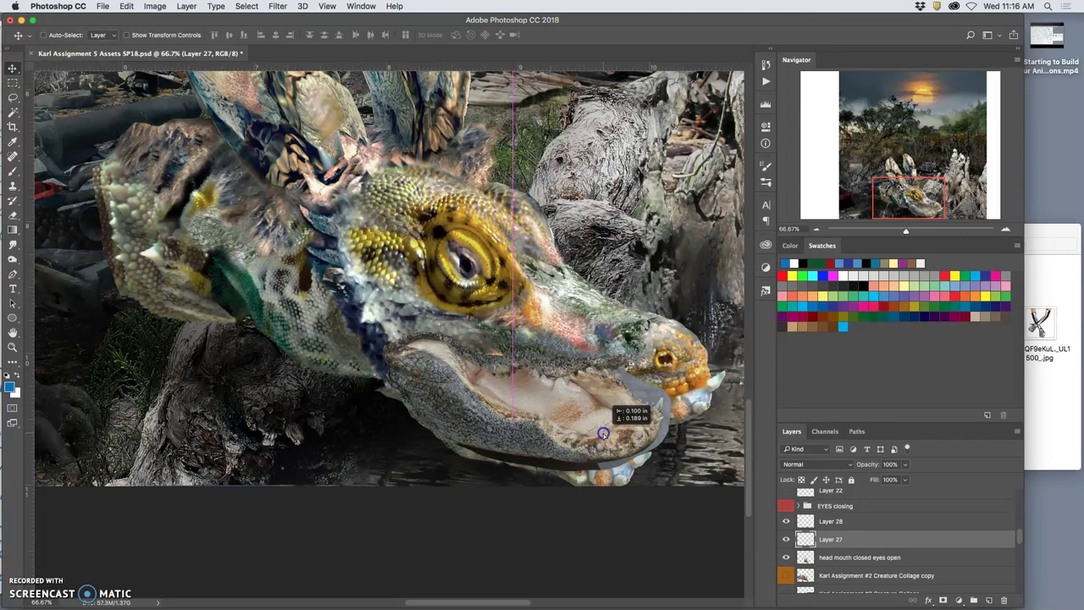
key(ctrl+z)
click(861, 560)
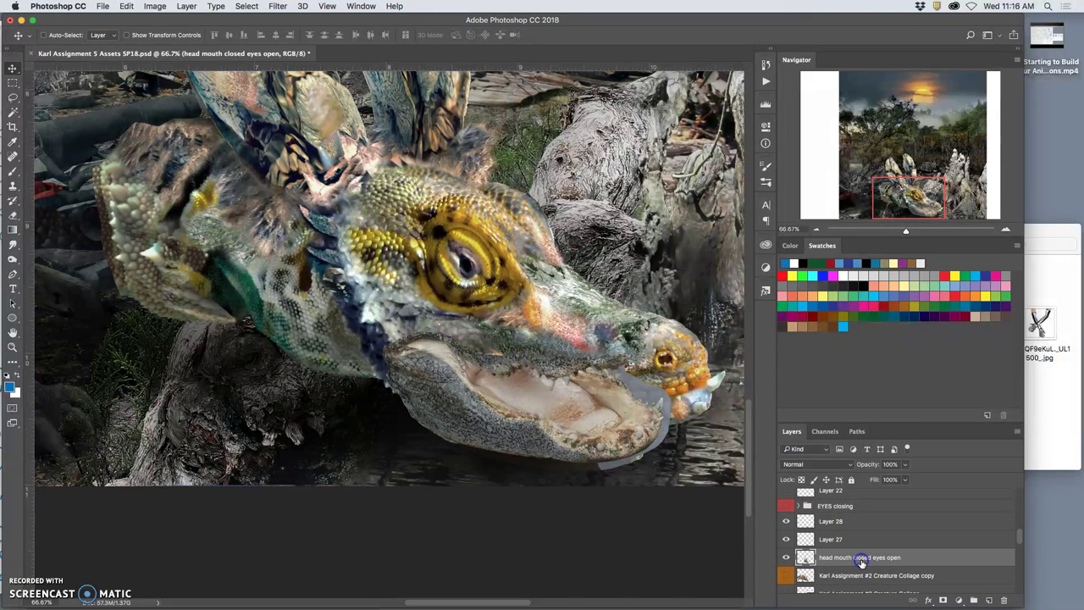
scroll(841, 526, down, 1)
scroll(846, 532, down, 1)
scroll(847, 532, down, 1)
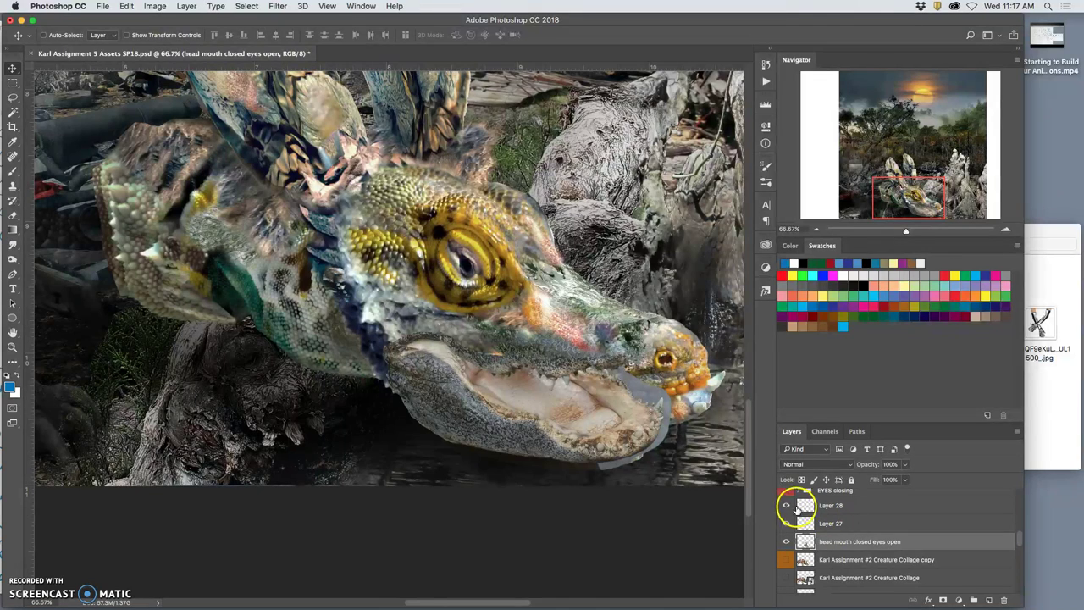
Step: Toggle Layer 28 to compare open and closed mouths, then move the jaw under the snout
click(787, 505)
click(820, 506)
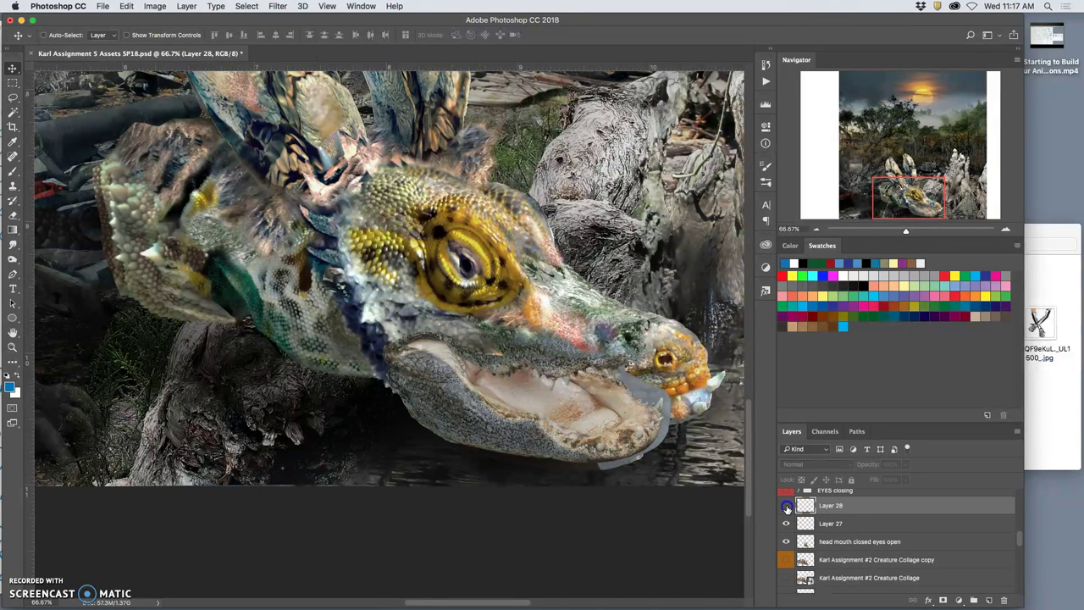
click(787, 507)
click(787, 506)
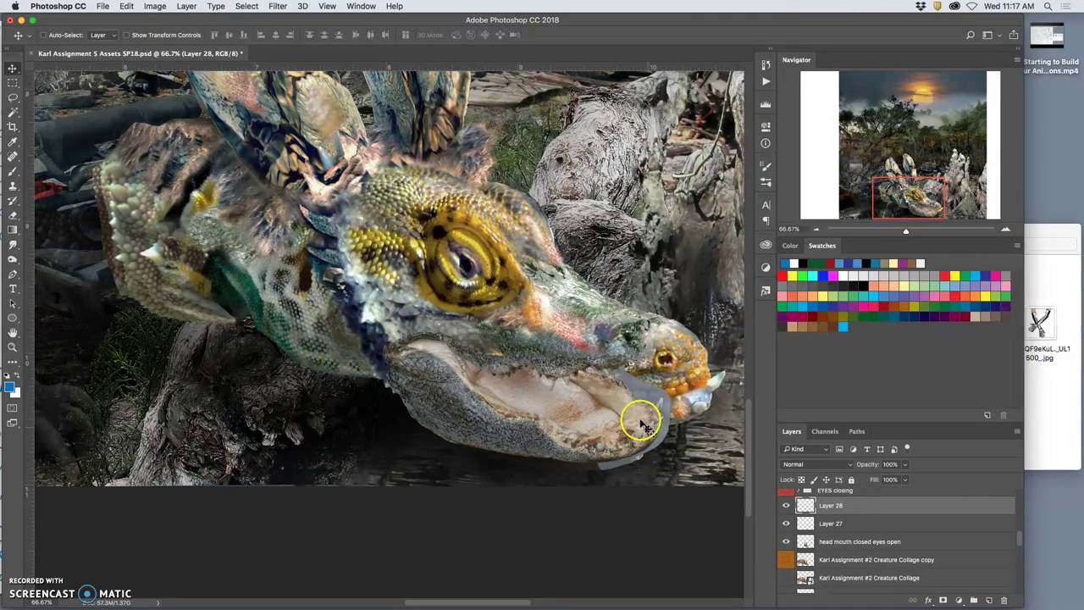
mouse_move(640, 419)
mouse_down()
mouse_move(673, 438)
mouse_move(638, 446)
mouse_move(644, 429)
mouse_up()
Step: Rotate the jaw about 7° clockwise, enlarge it slightly and squash it vertically
key(super+t)
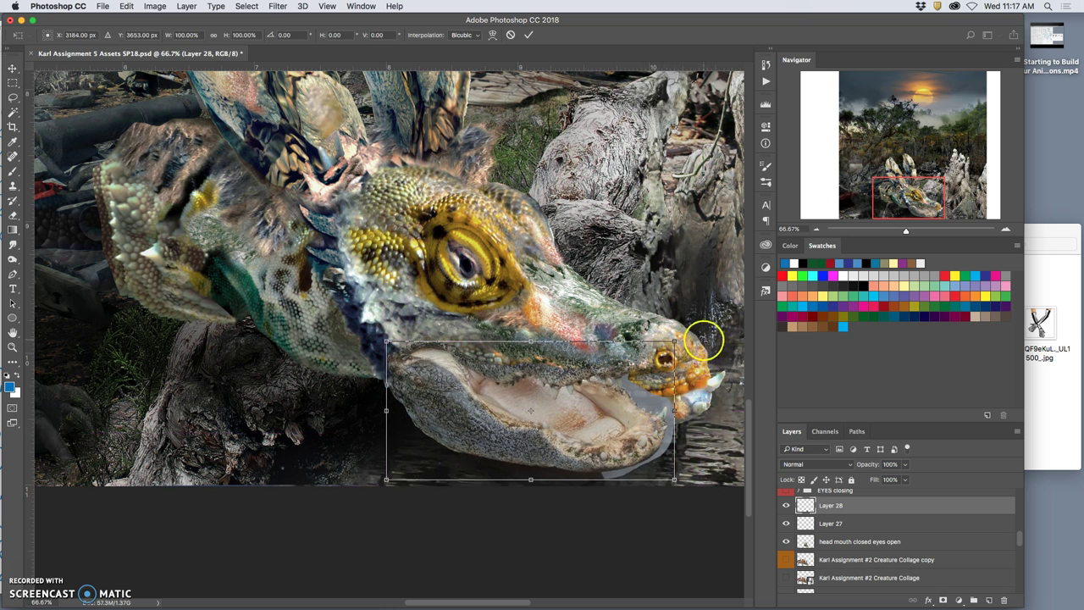
drag(692, 341, 697, 369)
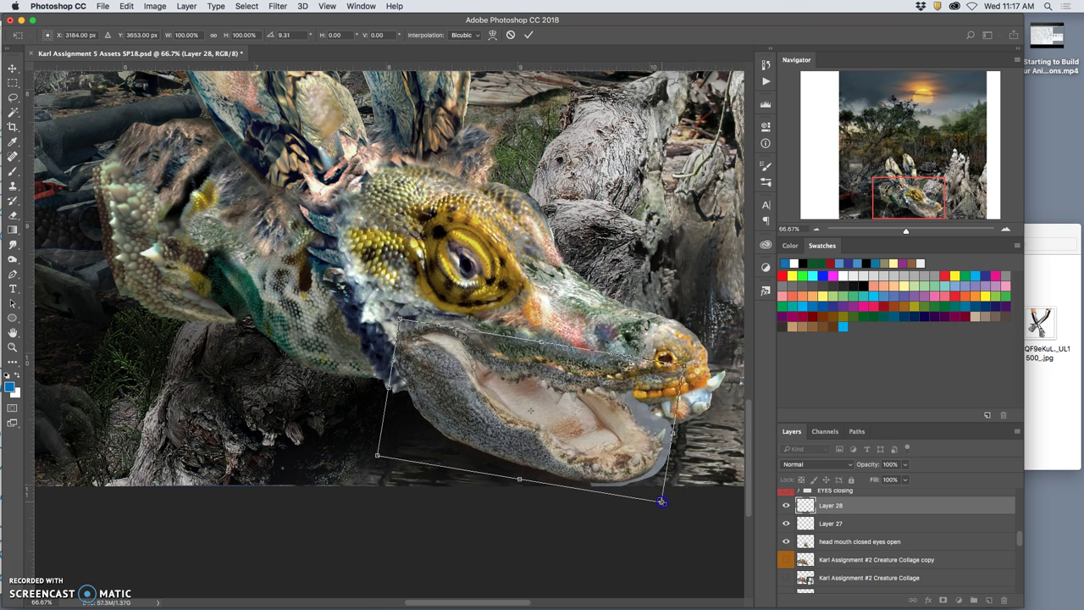
drag(665, 493, 666, 504)
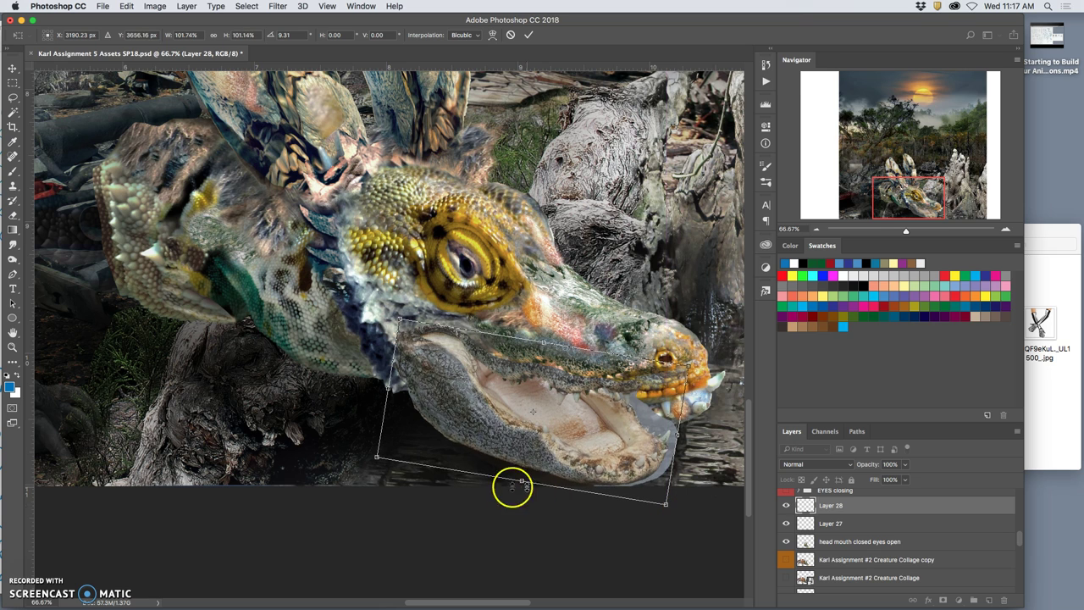
drag(520, 479, 531, 465)
Step: Warp the jaw's lower-left and front edges to fit under the snout, then commit
right_click(567, 429)
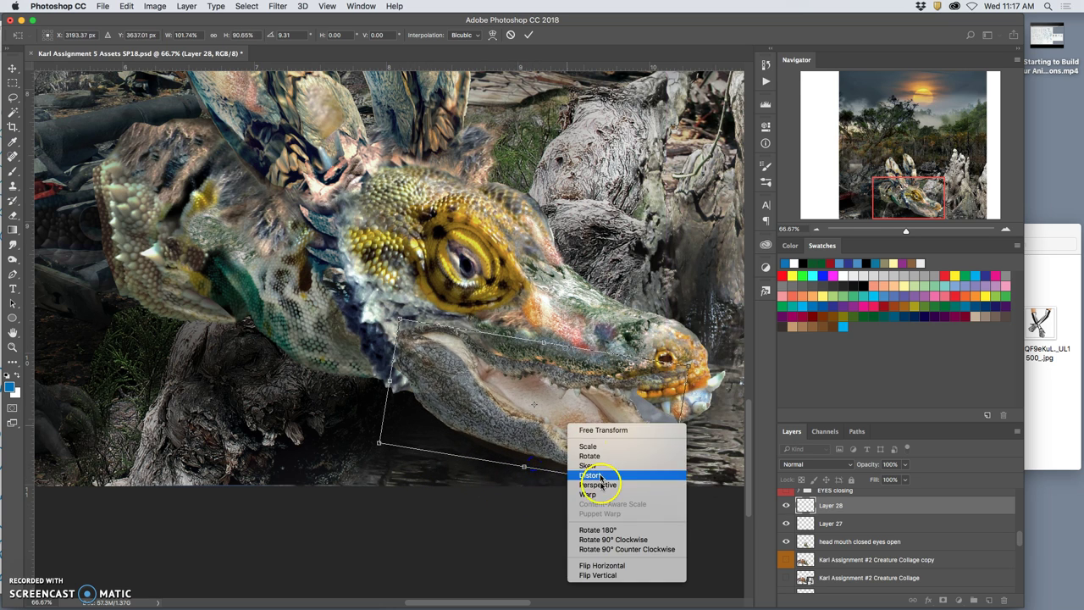
click(593, 483)
drag(431, 426, 434, 412)
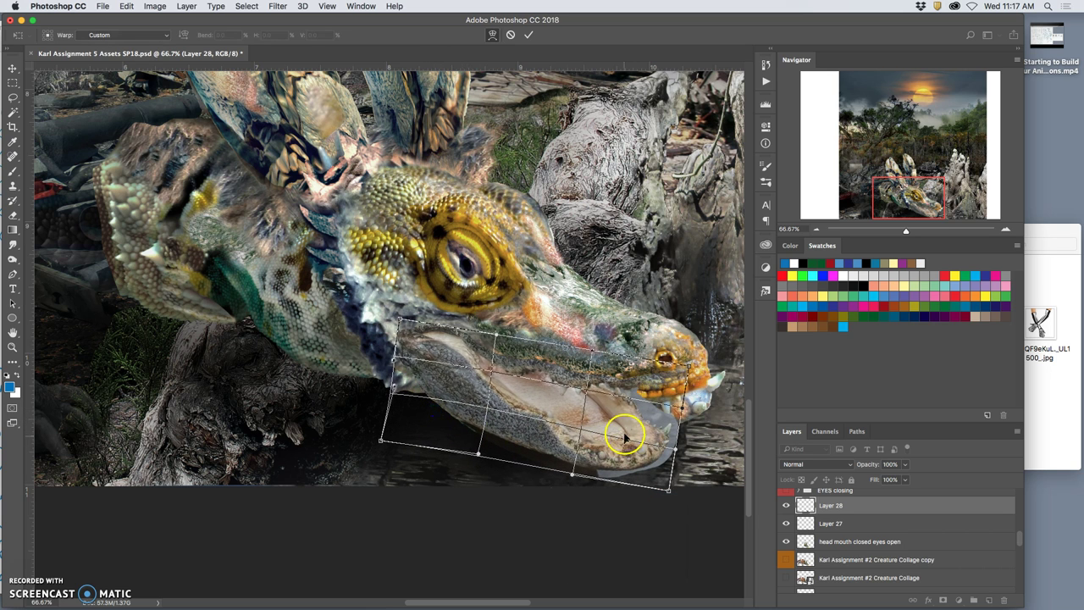
drag(619, 414, 632, 428)
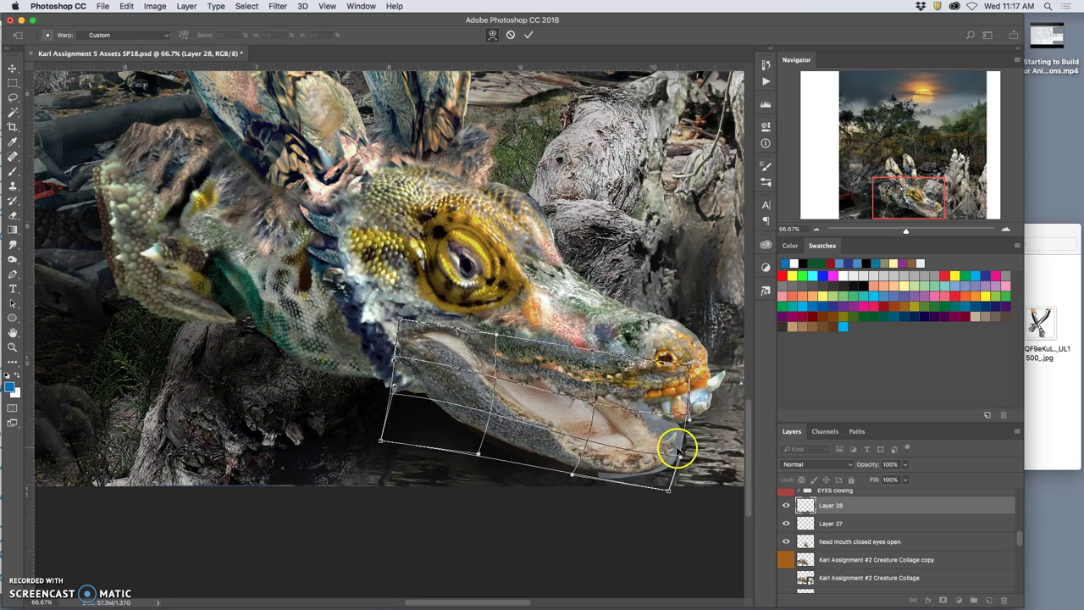
click(744, 470)
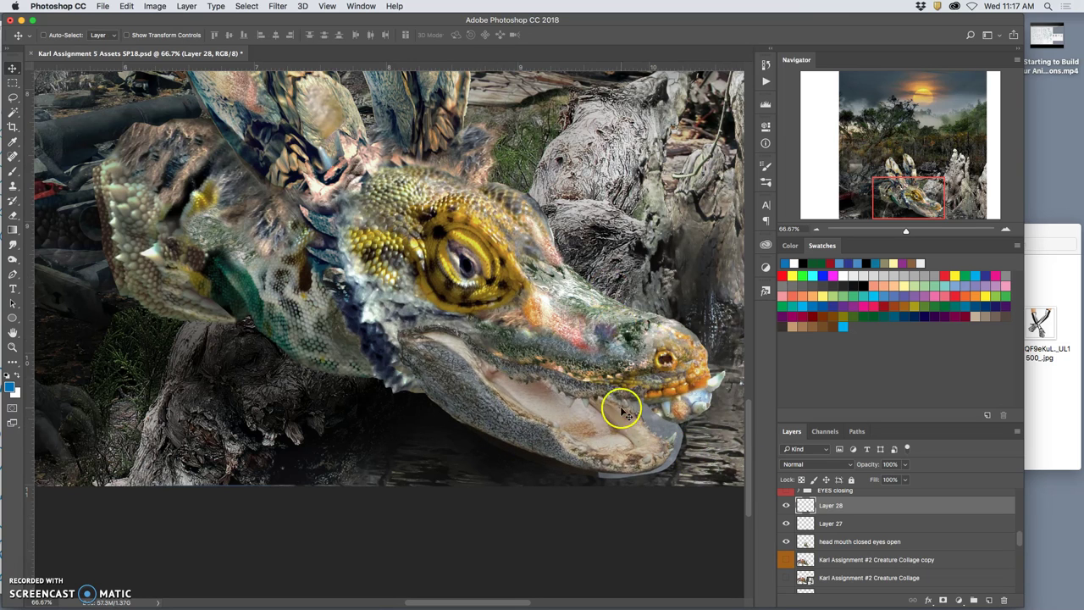
scroll(621, 409, right, 5)
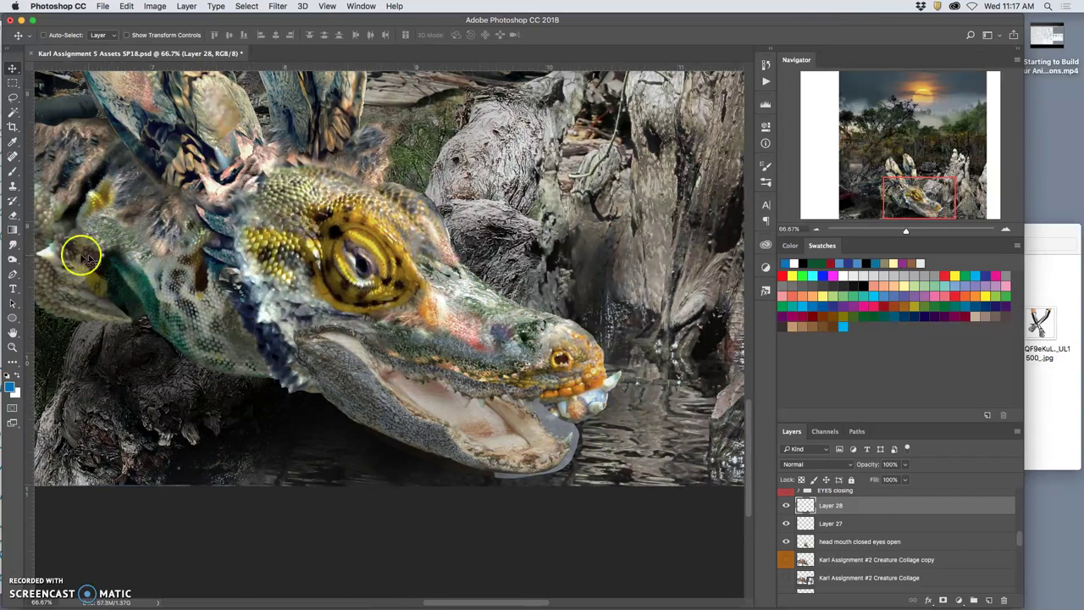
Step: Lasso the grey fringe under the open jaw, delete it, and deselect
click(13, 98)
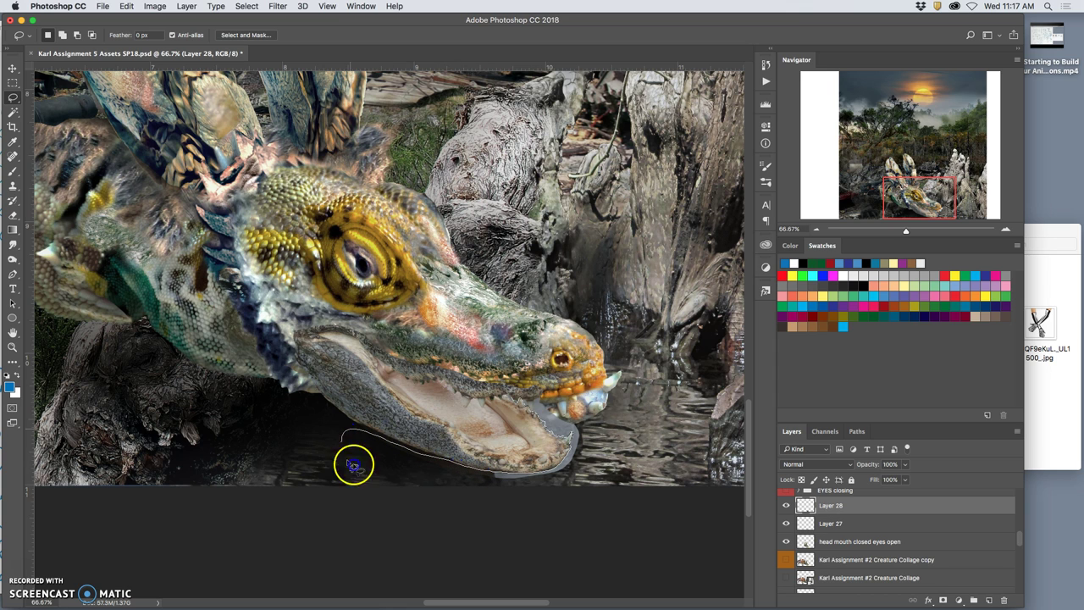
drag(368, 472, 603, 516)
drag(567, 387, 552, 392)
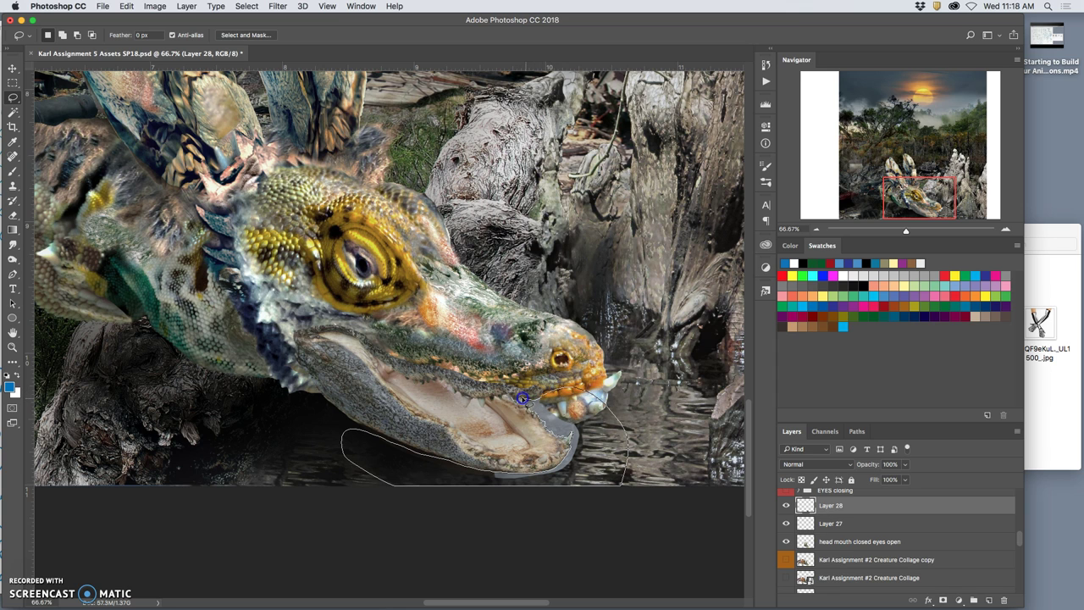
drag(513, 397, 542, 416)
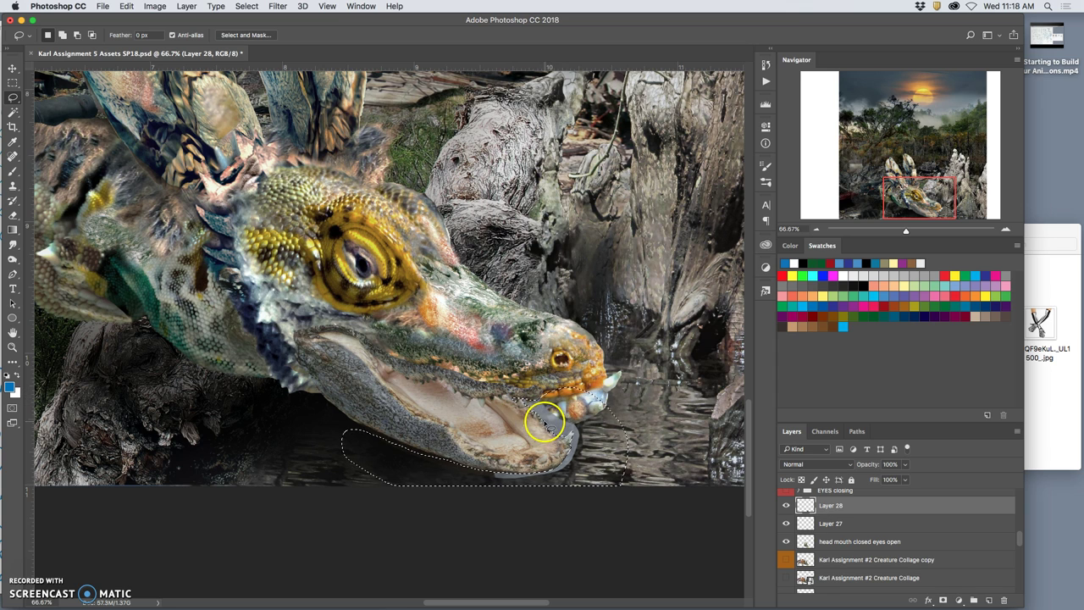
key(Delete)
key(ctrl+d)
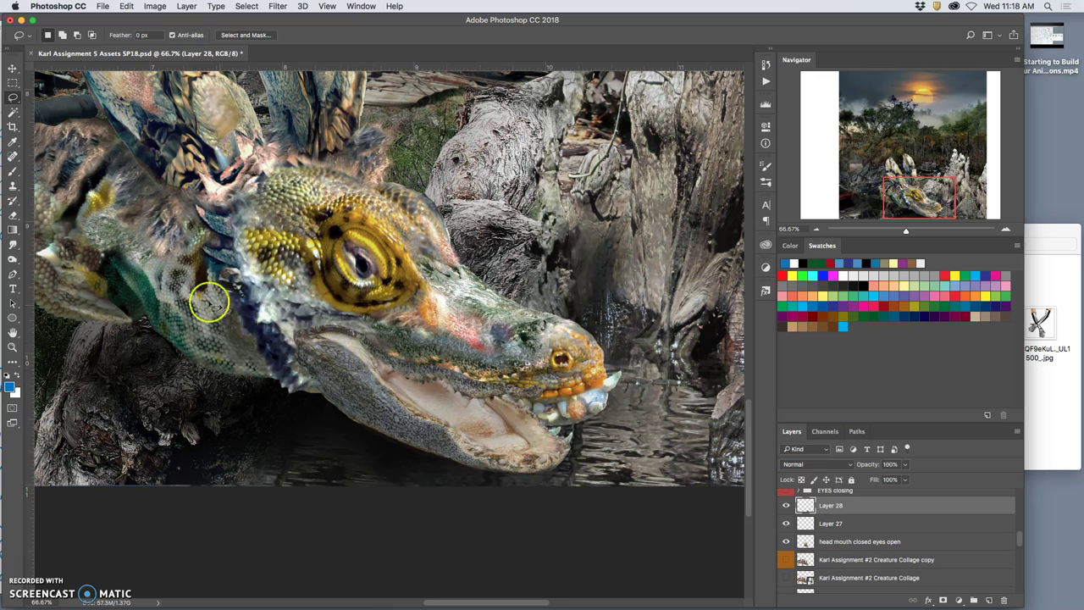
Step: Switch to the Eraser and set its brush size to 94 px
click(12, 214)
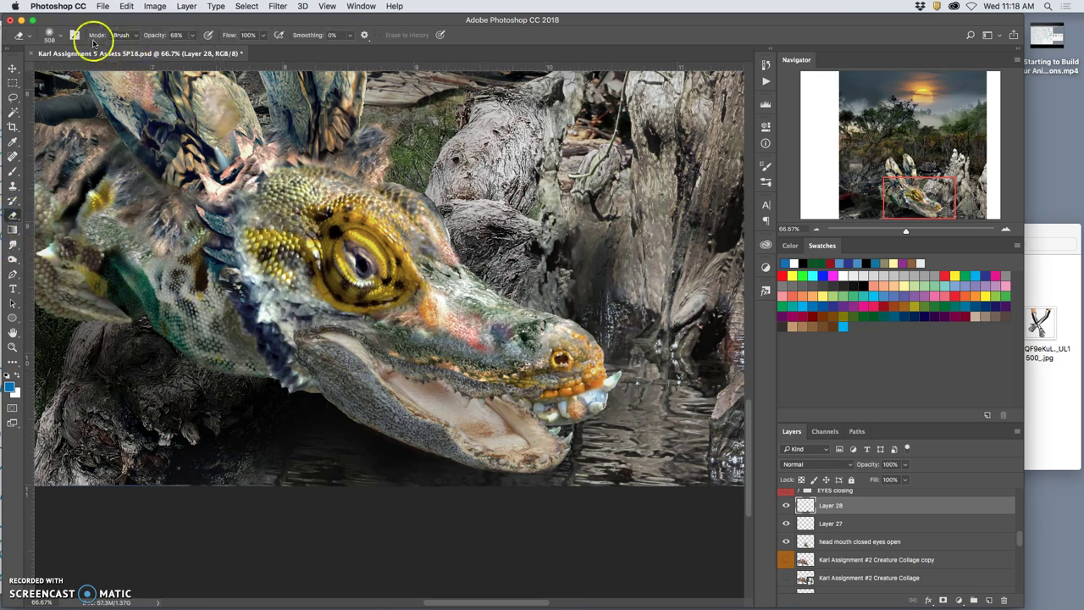
click(55, 36)
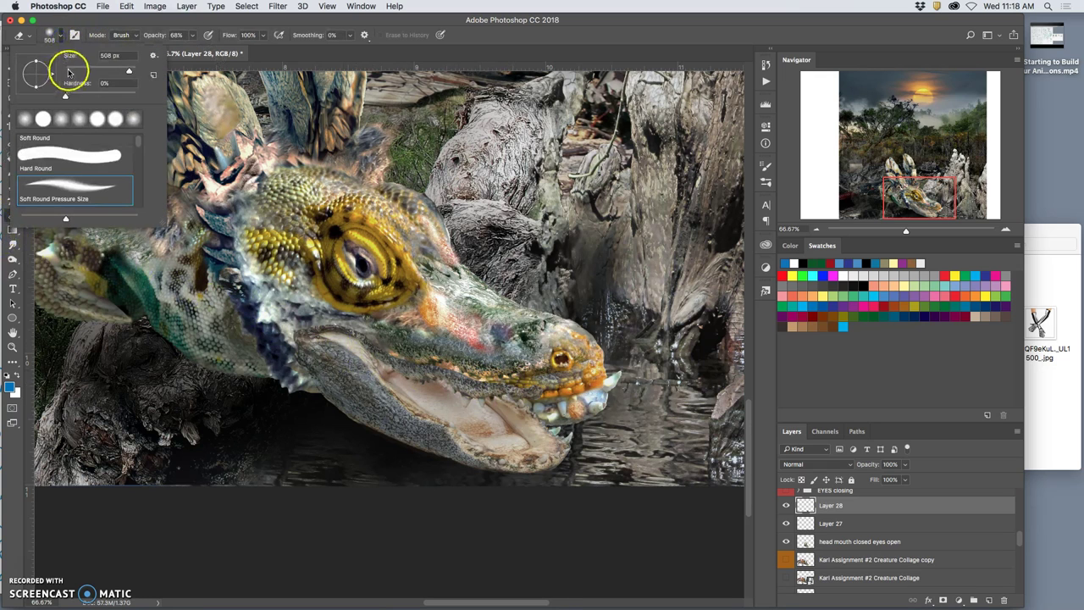
click(193, 37)
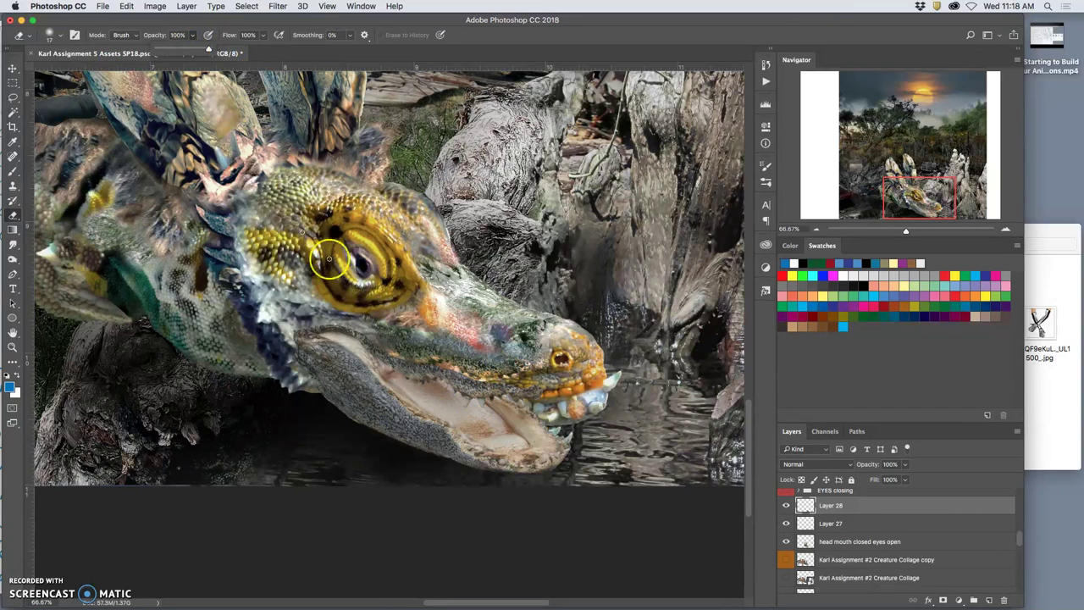
click(51, 35)
mouse_move(87, 57)
mouse_down()
mouse_move(526, 359)
mouse_move(478, 359)
mouse_move(437, 288)
mouse_up()
click(516, 361)
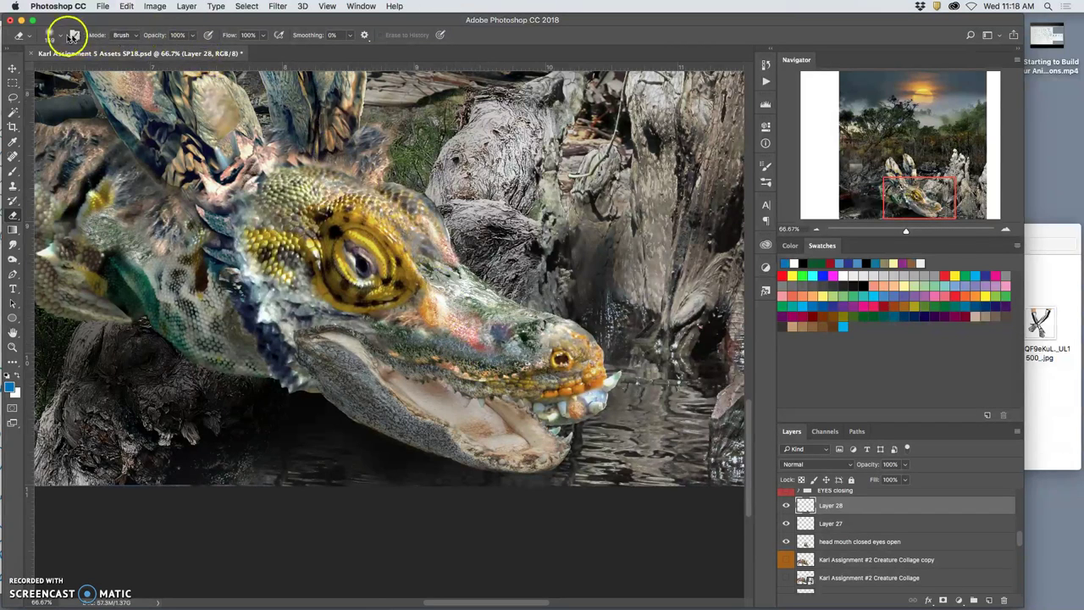
click(54, 35)
drag(75, 56, 59, 56)
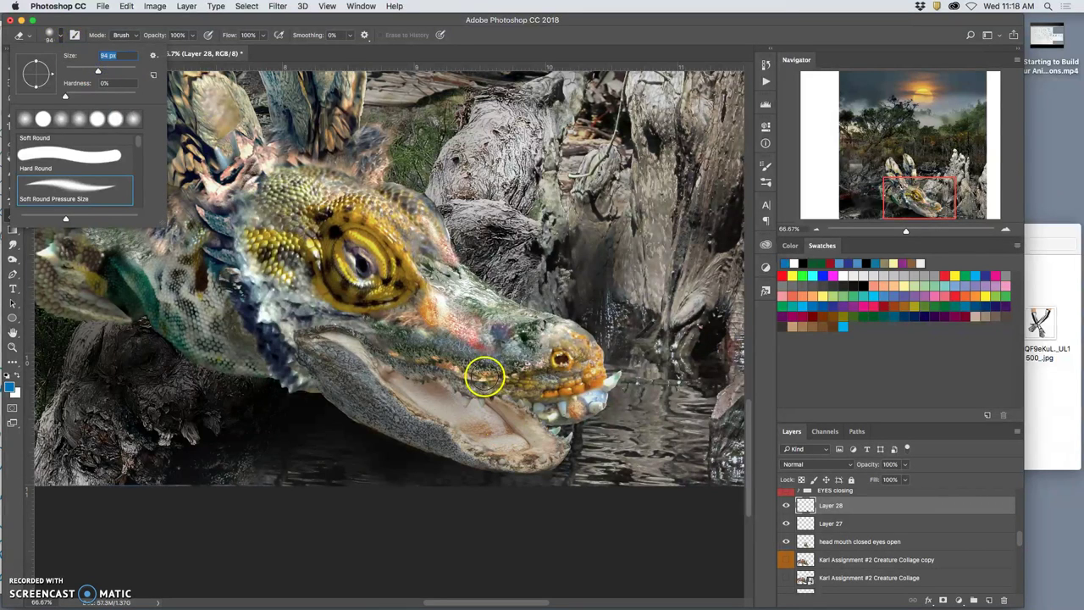
click(482, 377)
Step: Erase leftover pixels along Layer 28's snout and lower jaw edges
drag(480, 374, 426, 357)
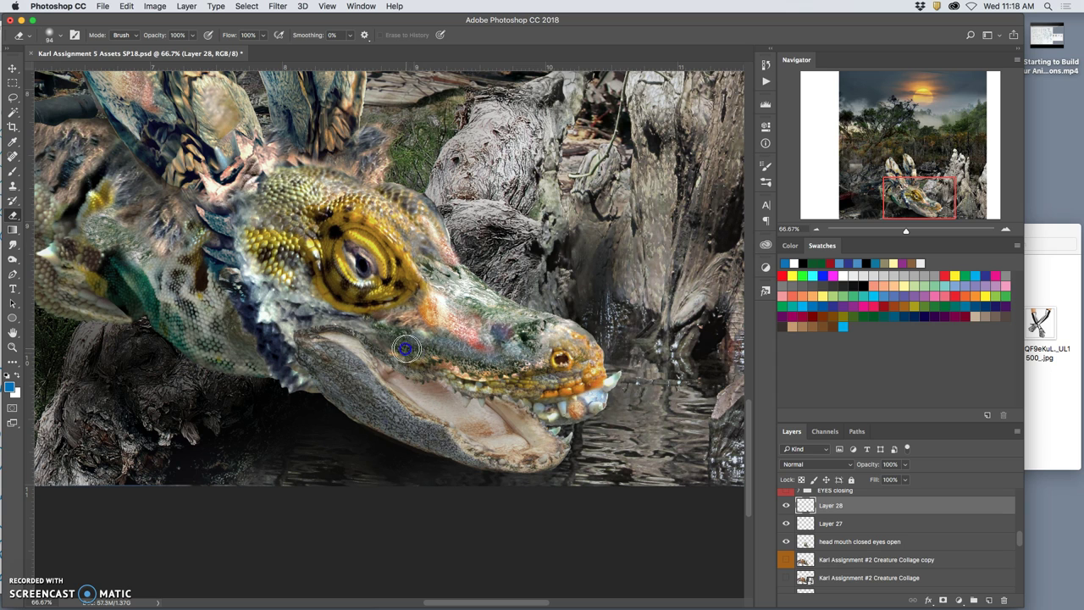
drag(504, 374, 512, 375)
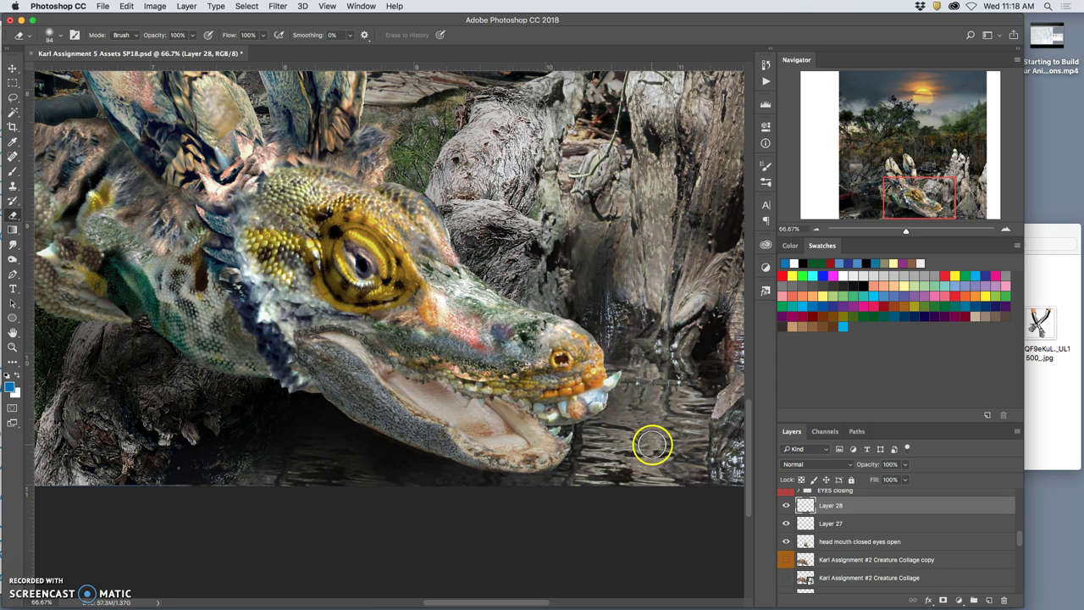
click(313, 317)
mouse_move(294, 323)
mouse_down()
mouse_move(301, 385)
mouse_move(394, 452)
mouse_move(483, 486)
mouse_up()
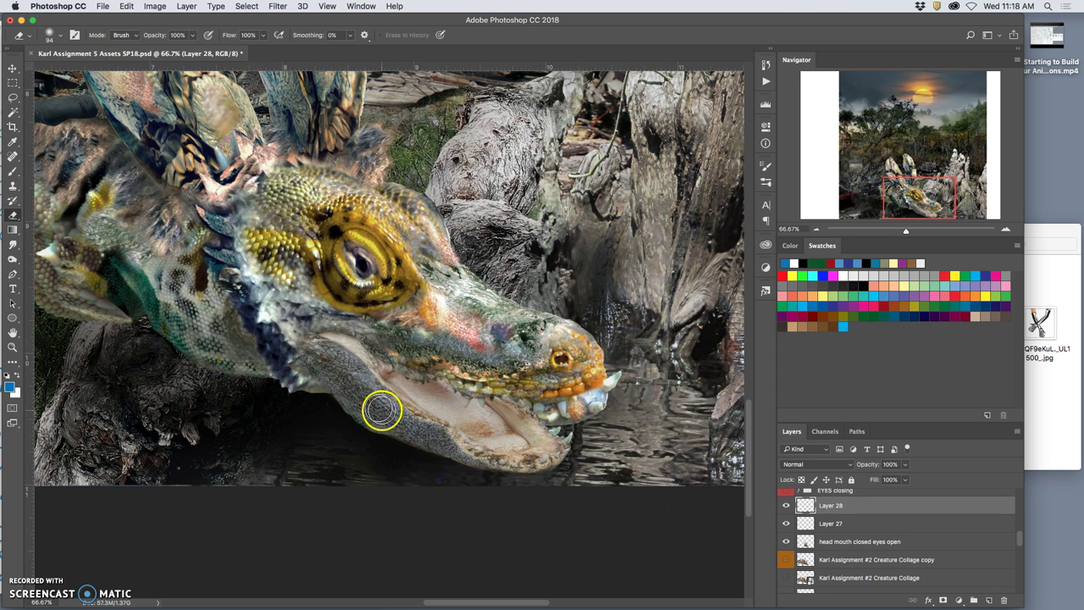
Step: At 51% Eraser opacity, softly erase the jaw's underside, comparing before and after
click(192, 36)
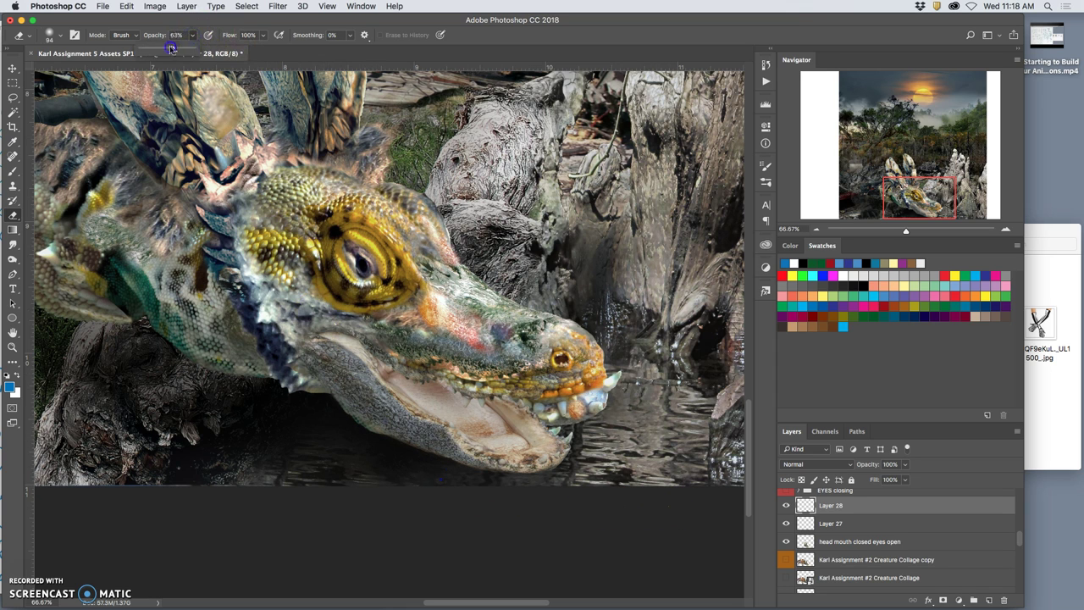
drag(169, 48, 164, 49)
click(786, 504)
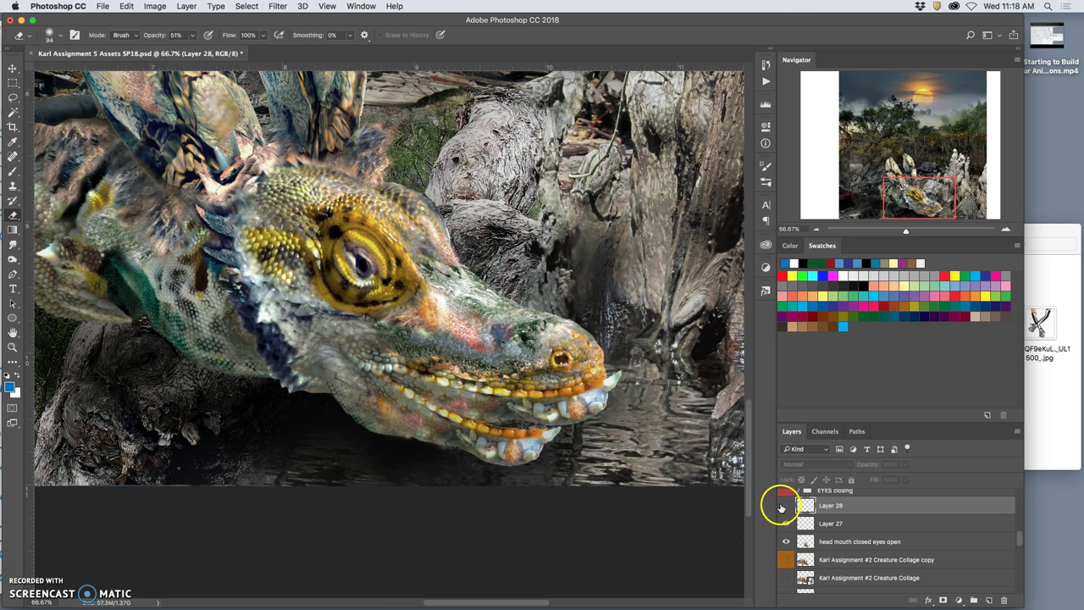
click(786, 506)
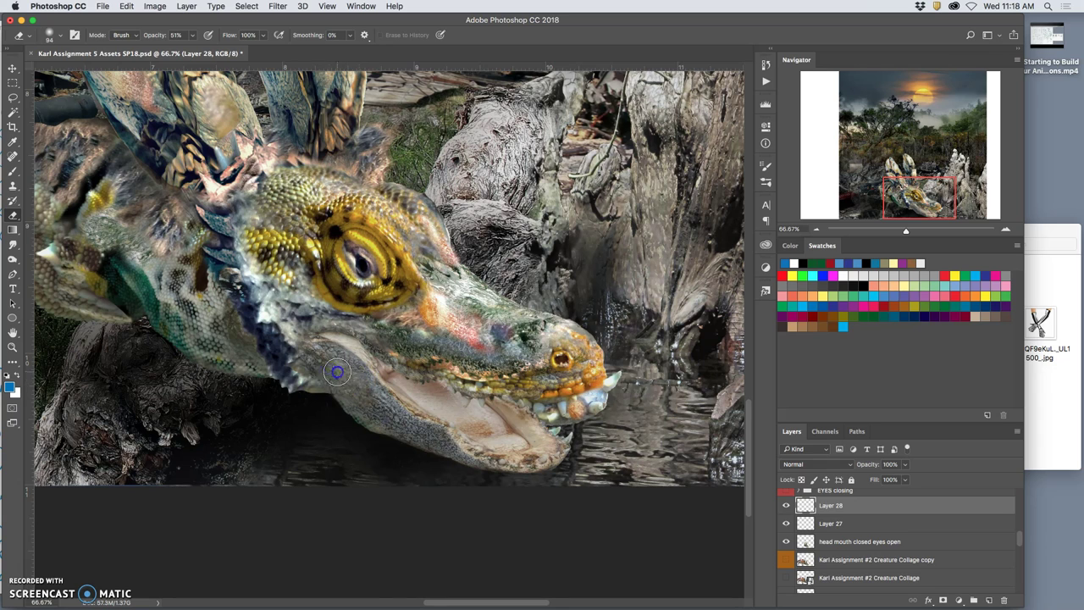
drag(299, 363, 408, 427)
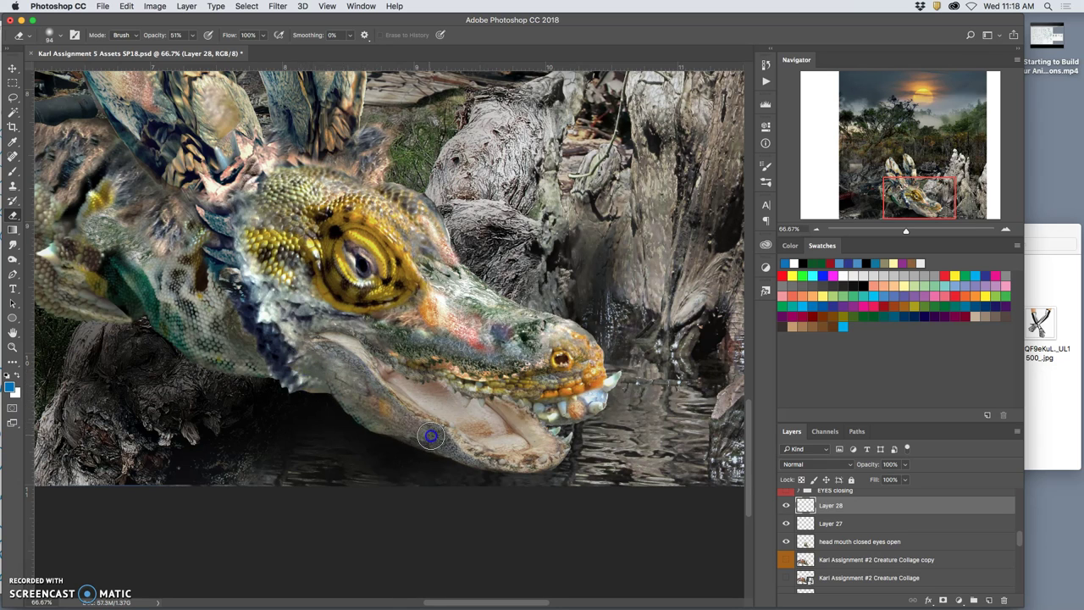
key(super+z)
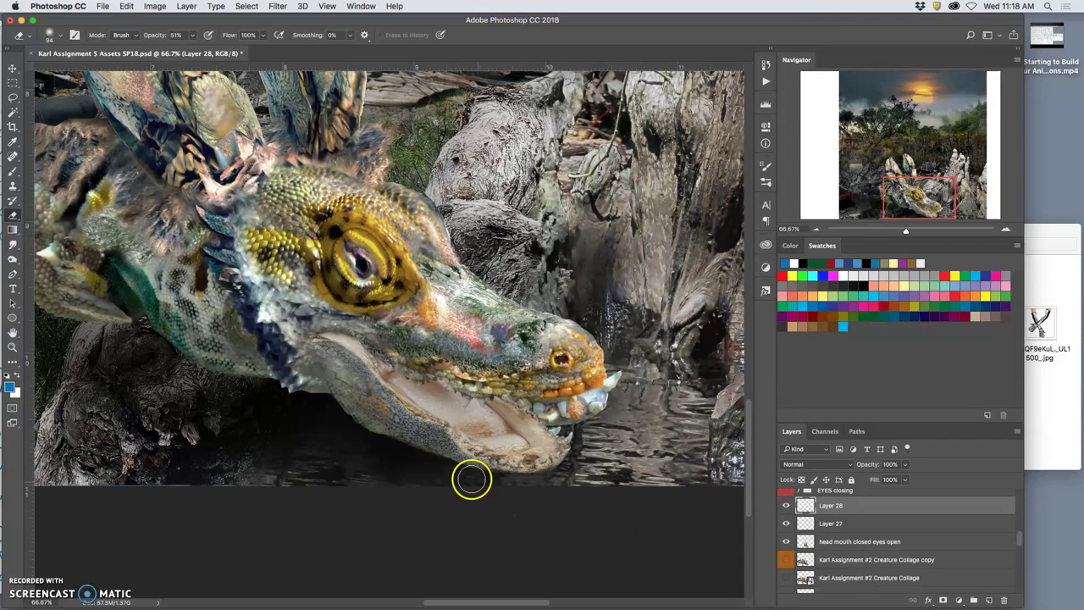
key(super+z)
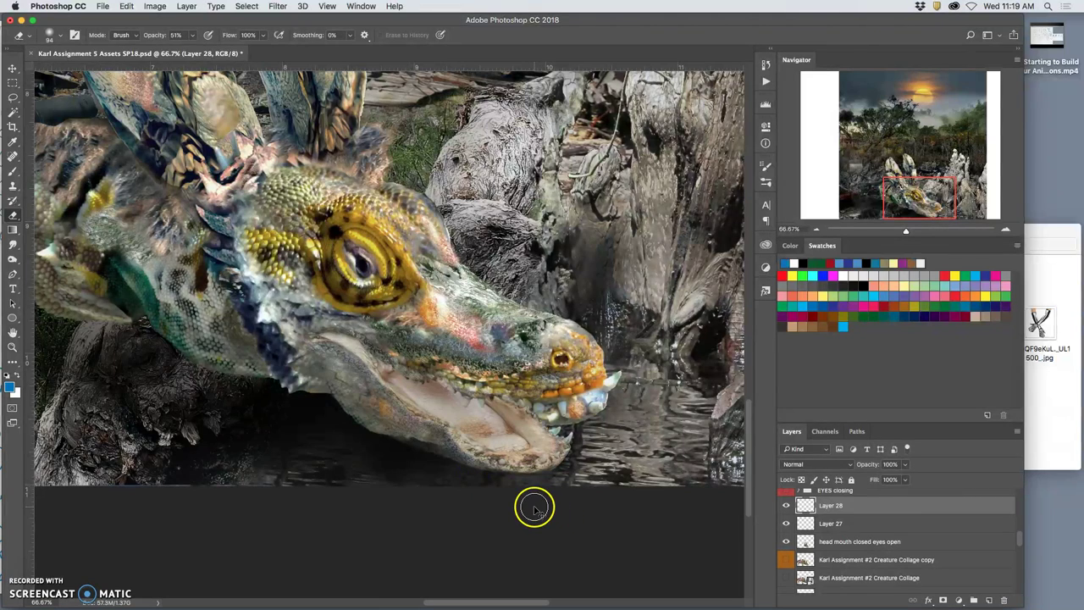
key(super+z)
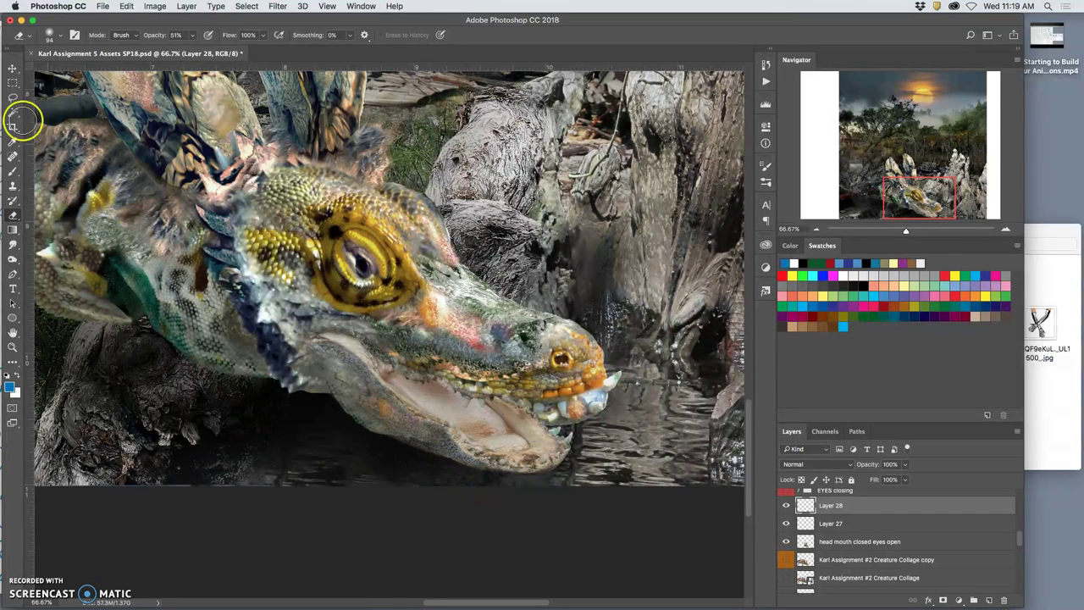
Step: Trace a freehand Lasso selection around the lower jaw, then drop it
click(13, 97)
drag(398, 441, 402, 444)
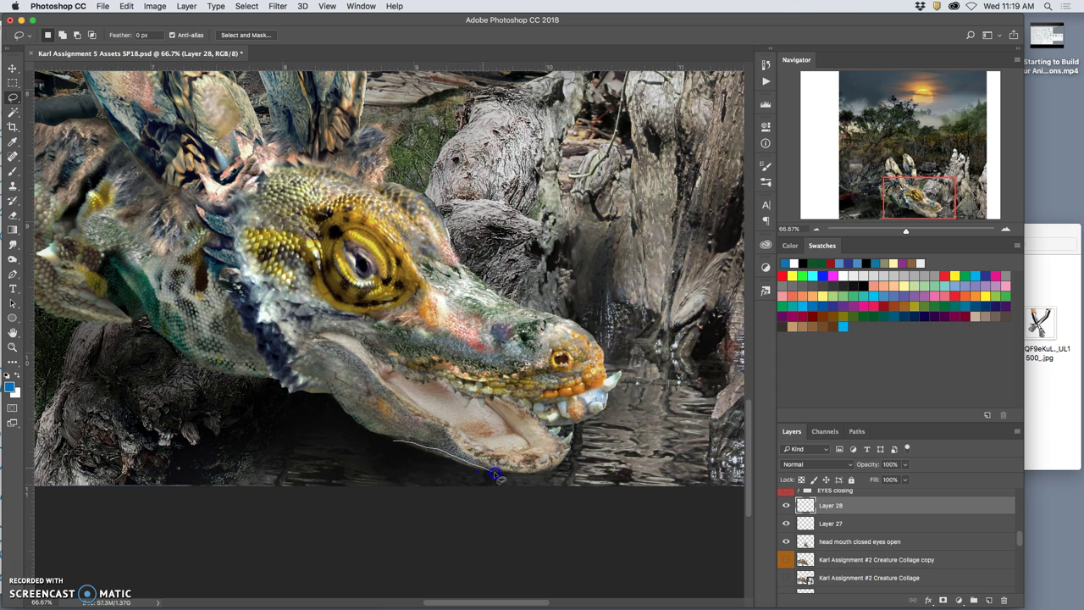
drag(503, 479, 397, 463)
click(397, 463)
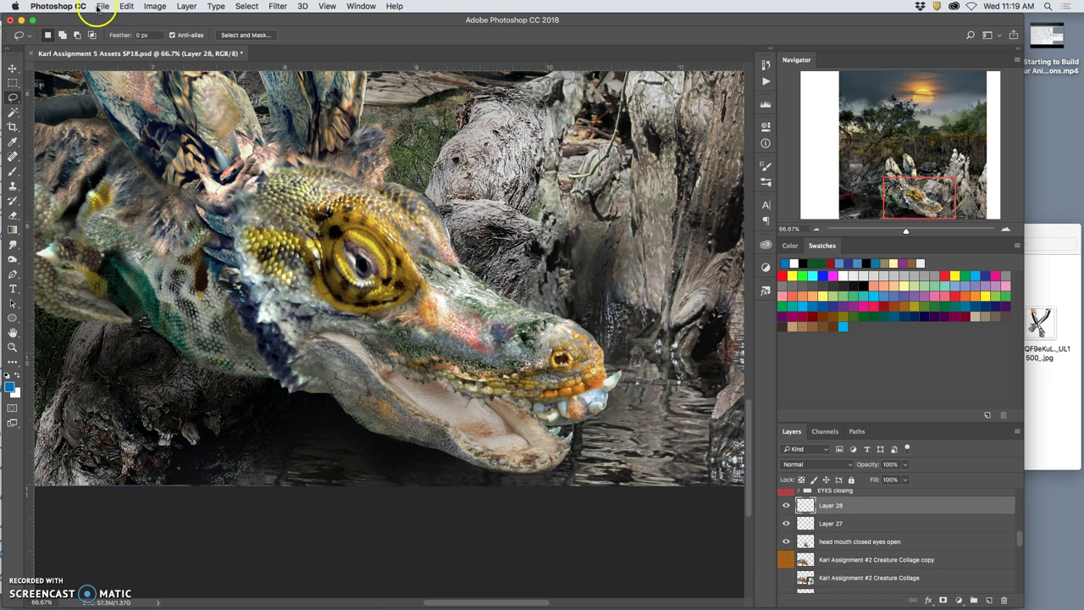
Step: Apply Levels to the open-jaw layer with midtones 0.64 and white input 238
click(154, 6)
click(655, 191)
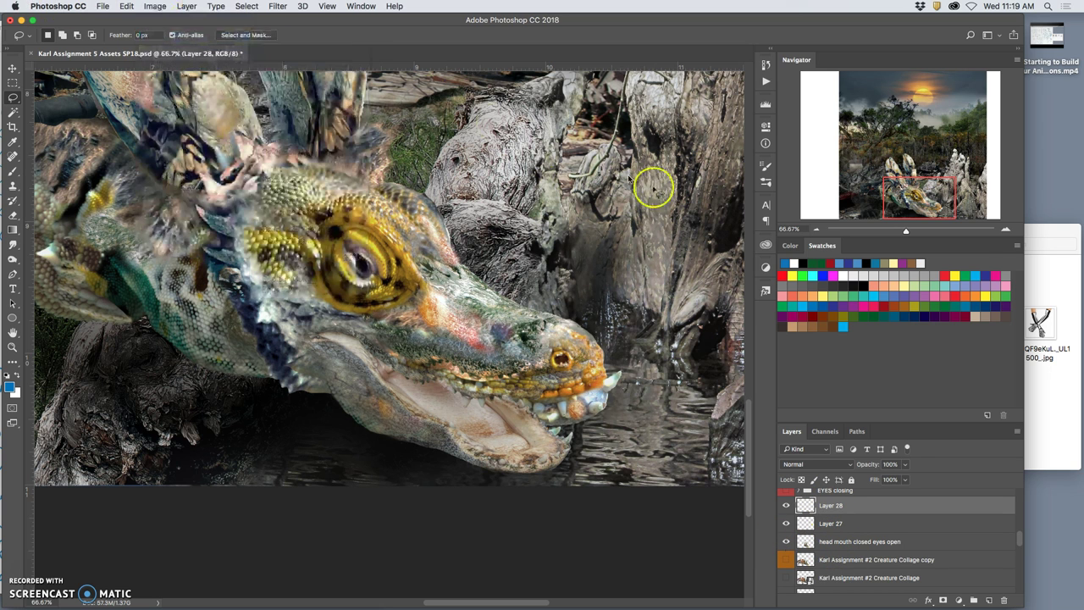
key(super+l)
mouse_move(839, 209)
mouse_down()
mouse_move(861, 210)
mouse_move(850, 209)
mouse_up()
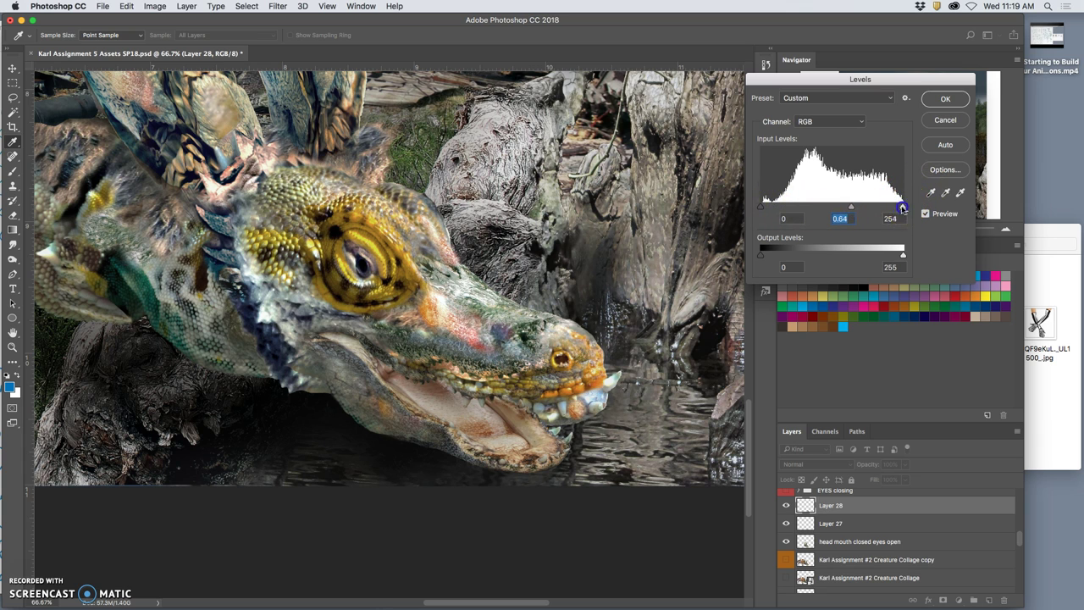
drag(903, 207, 892, 210)
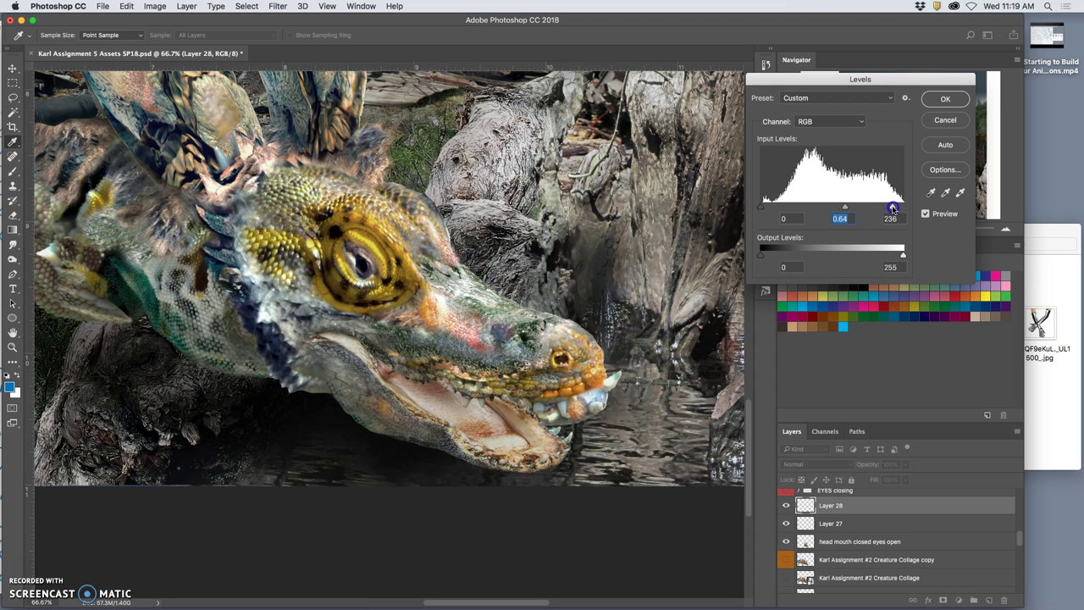
click(946, 99)
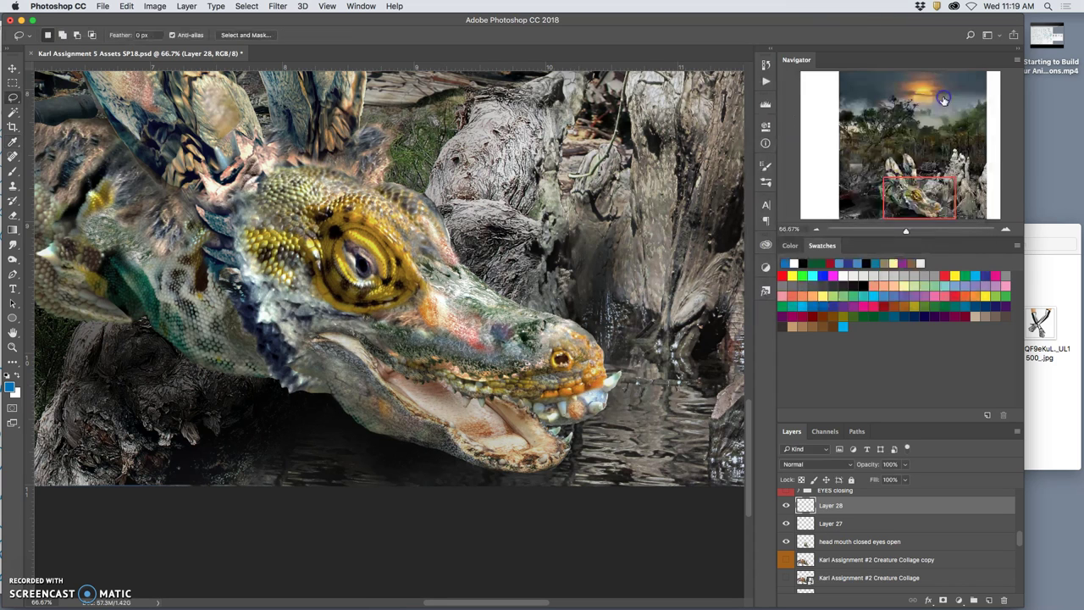
Step: Burn shadows along the jaw underside and upper teeth line, then hide Layer 28
click(13, 258)
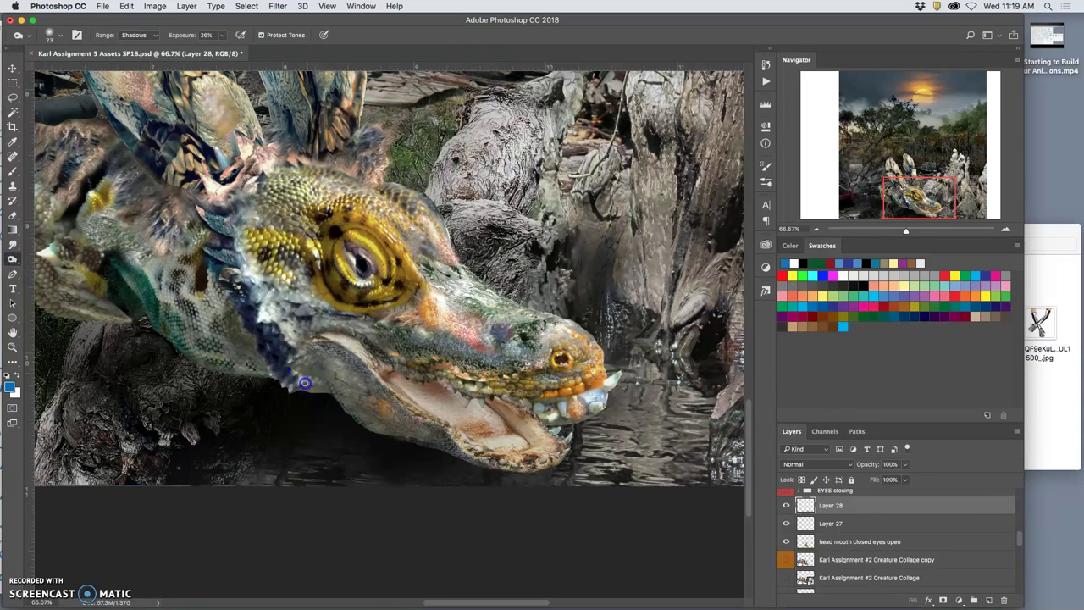
mouse_move(356, 416)
mouse_down()
mouse_move(442, 444)
mouse_move(388, 379)
mouse_up()
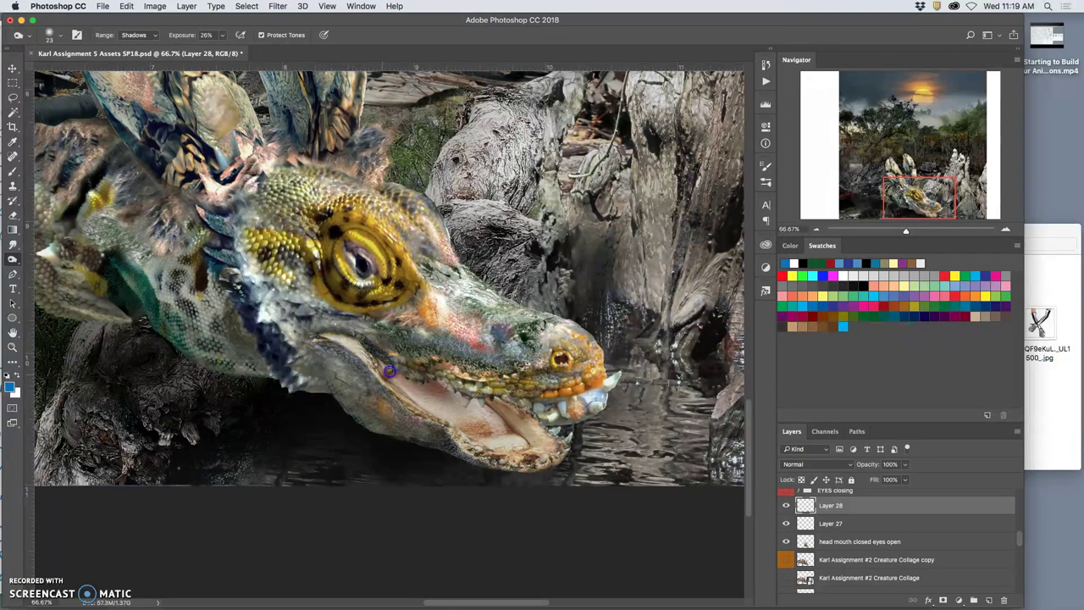
drag(379, 361, 508, 416)
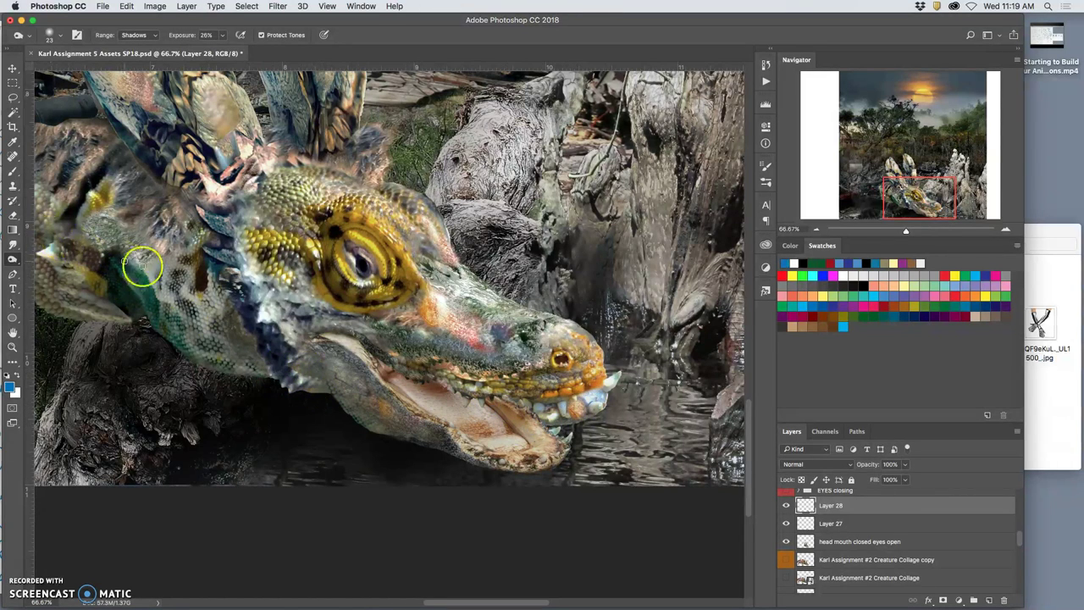
click(787, 505)
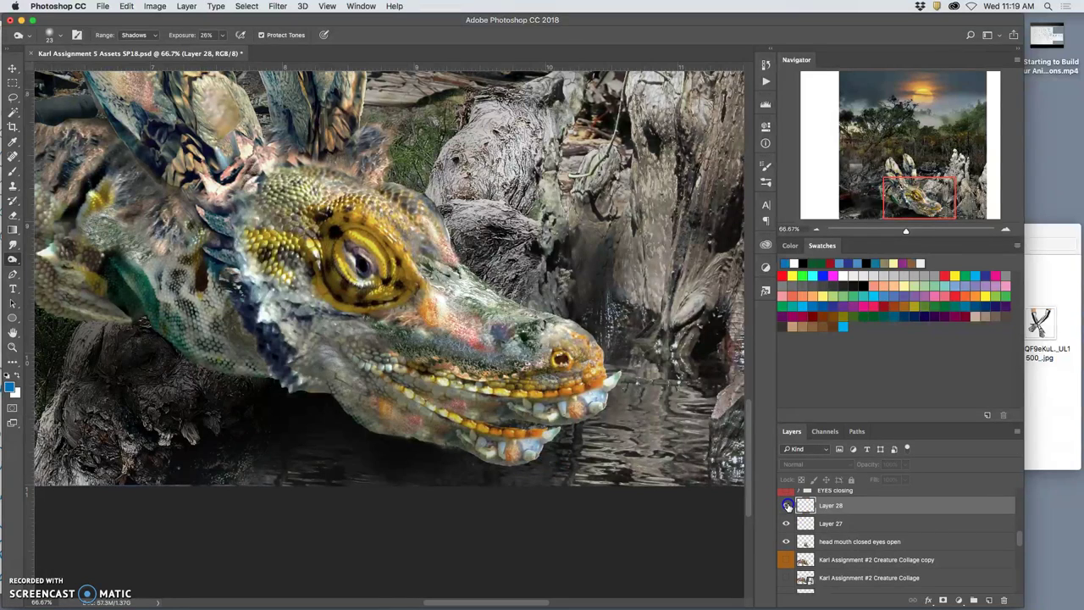
Step: Erase stray edges around the lower jaw and neck on Layer 27
click(787, 505)
click(833, 522)
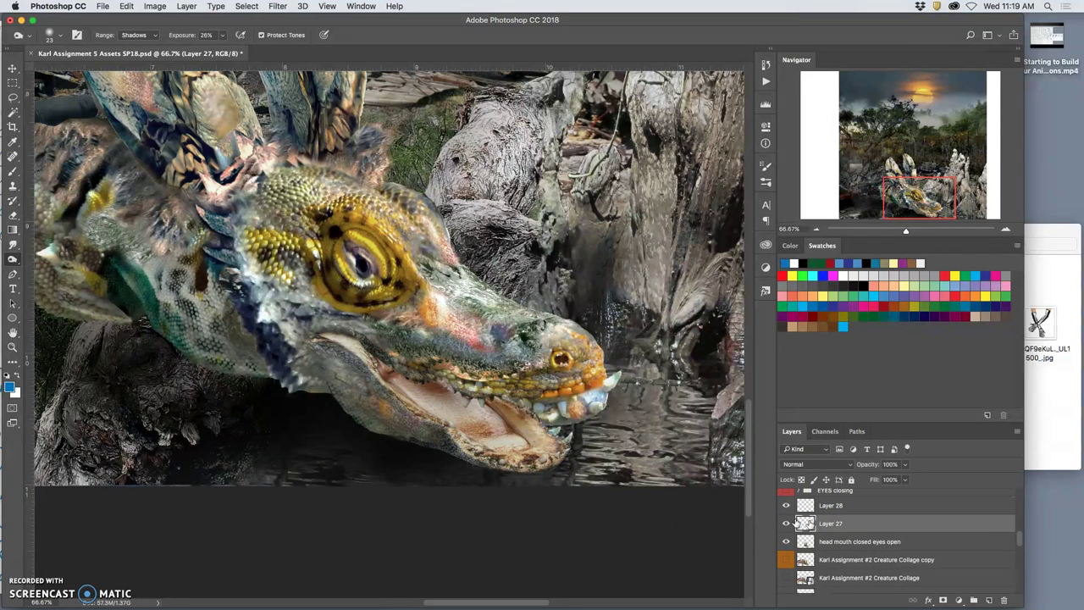
click(13, 215)
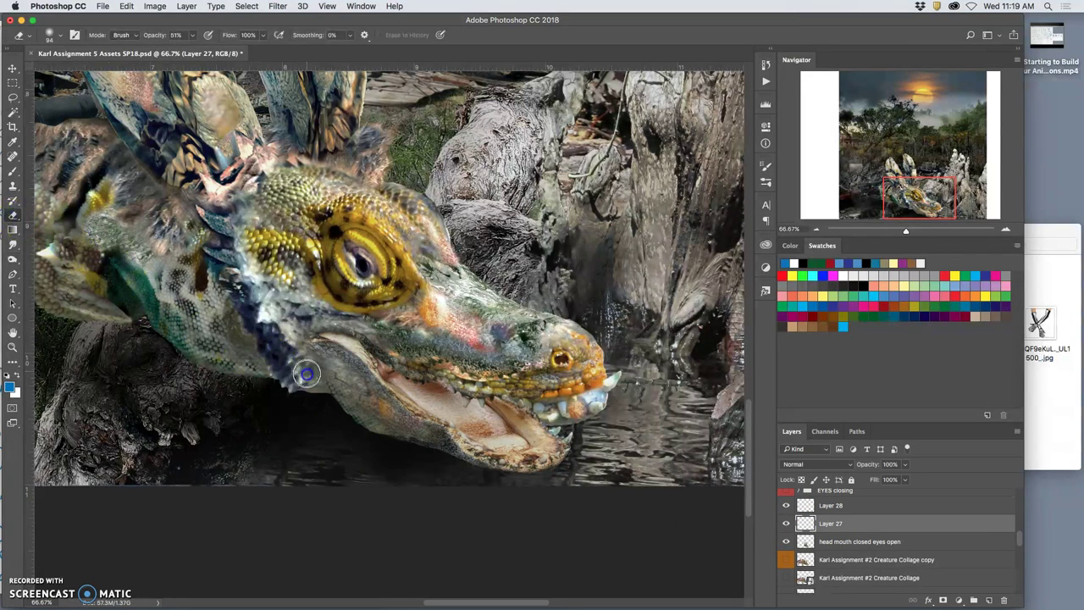
drag(289, 359, 294, 364)
click(282, 358)
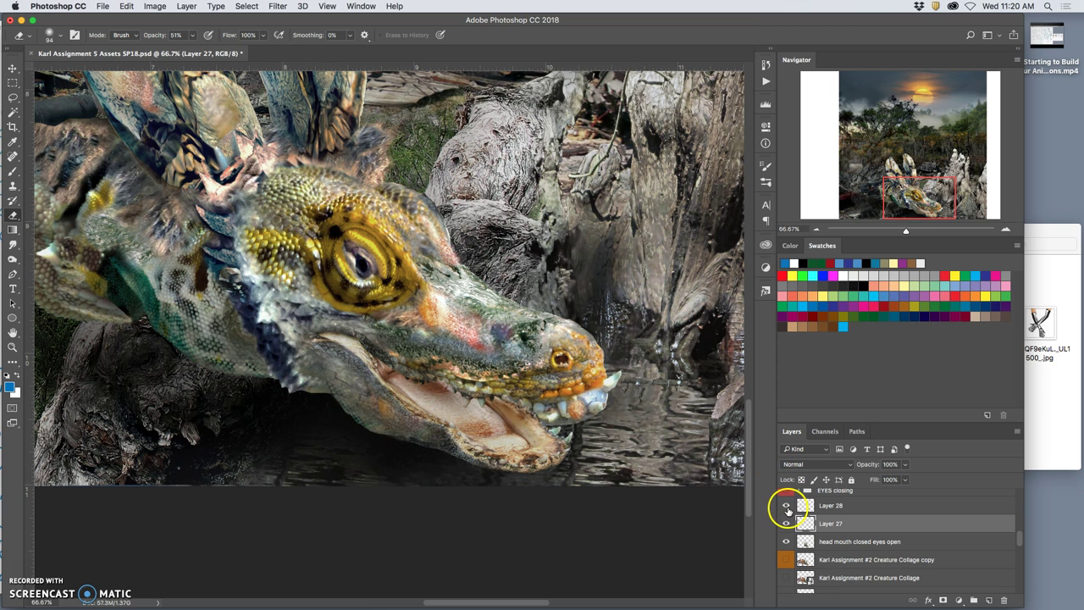
Step: Toggle Layer 27 and Layer 28 visibility to compare open and closed mouth
click(786, 506)
click(786, 524)
click(787, 507)
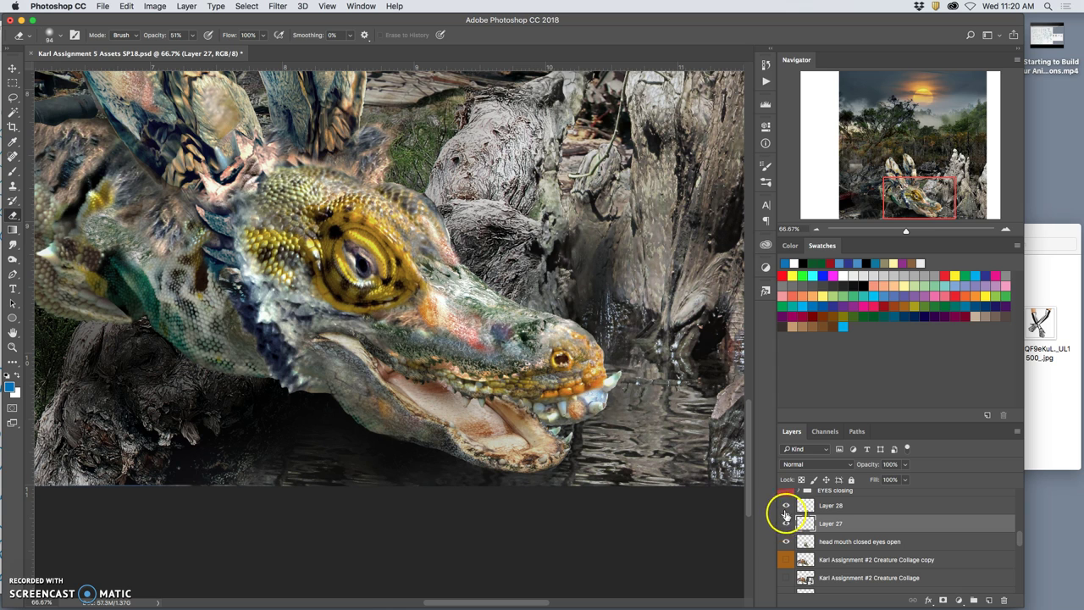
click(787, 524)
click(786, 523)
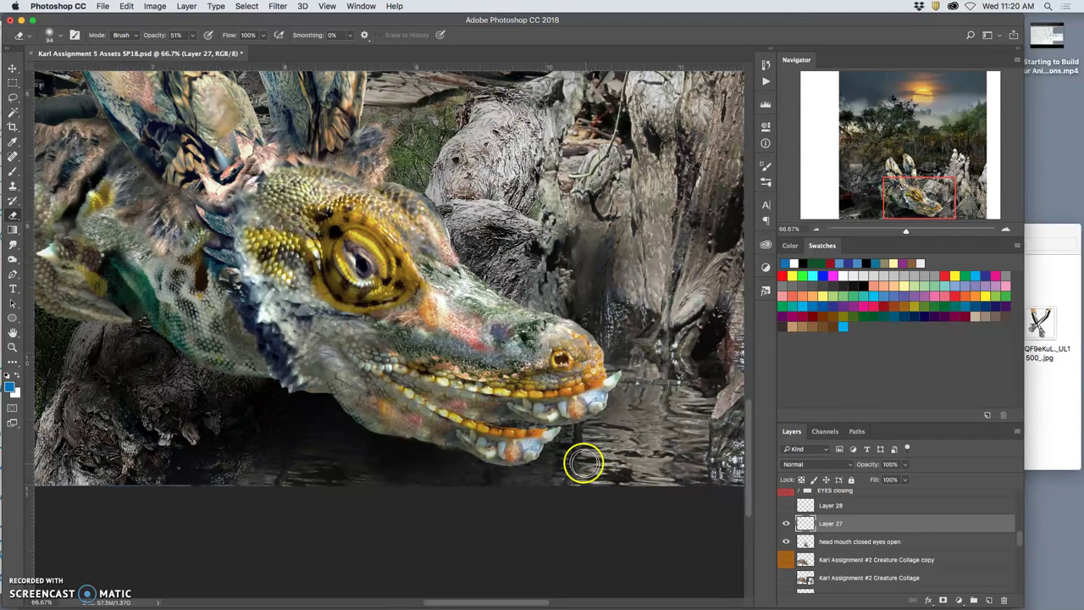
click(786, 523)
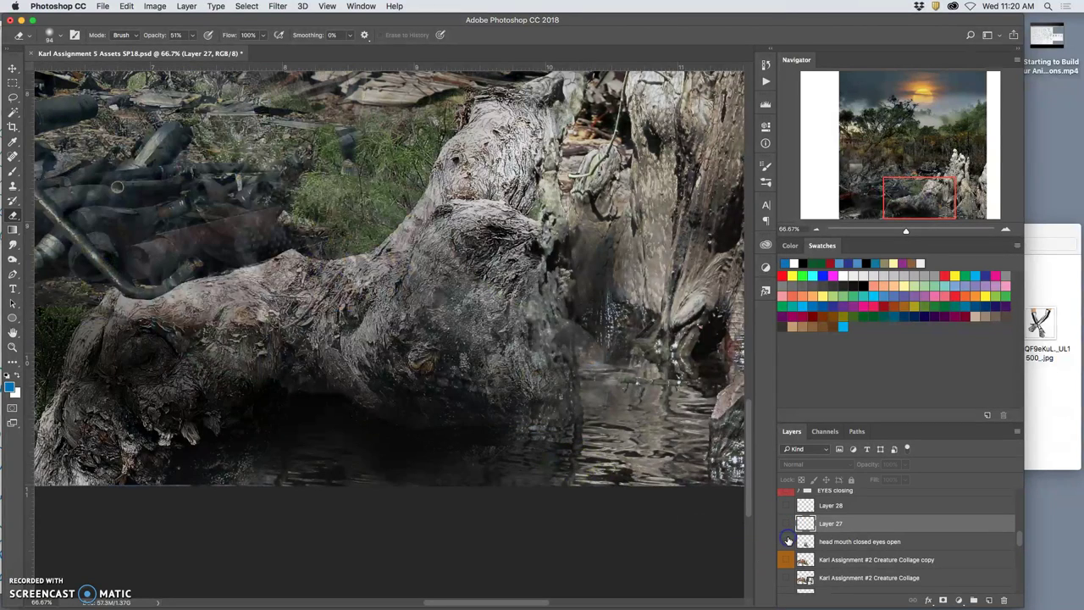
click(787, 542)
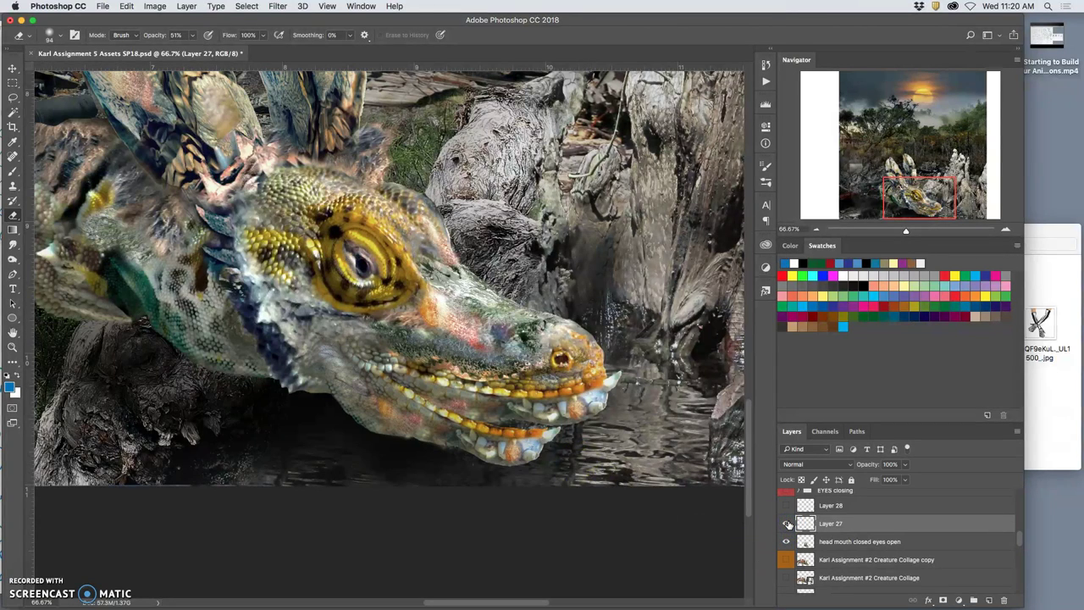
Step: Lasso the closed lower mouth on the head layer and copy it to a new layer
click(823, 540)
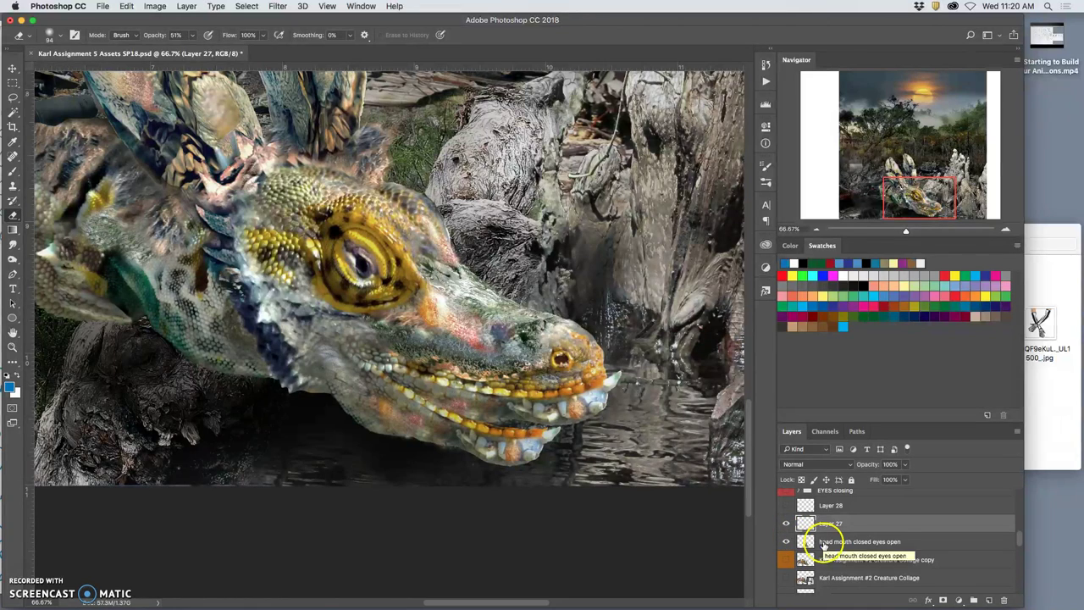
click(823, 543)
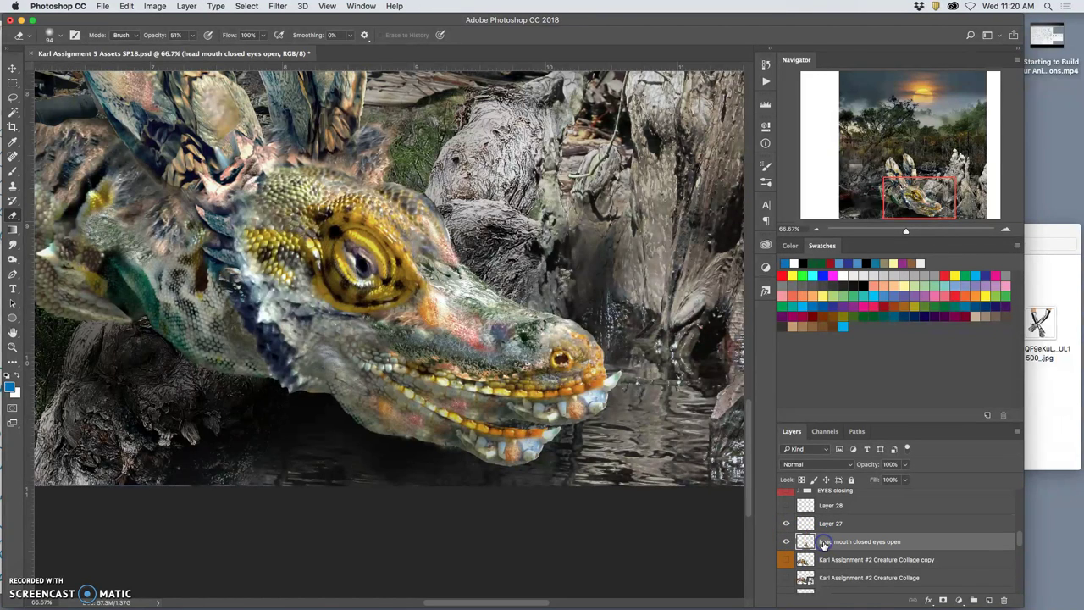
click(14, 100)
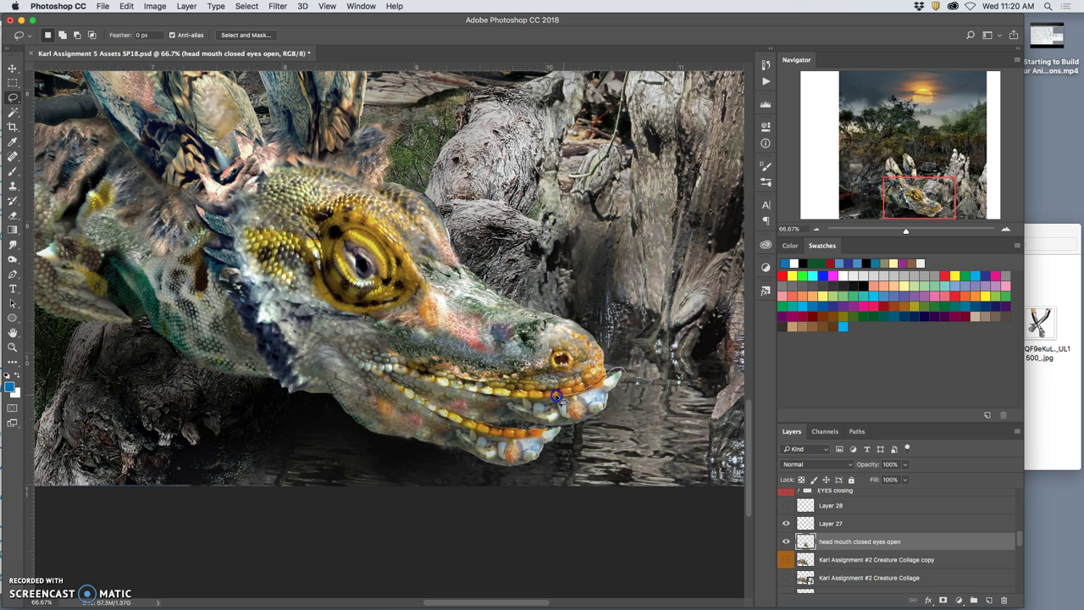
drag(529, 397, 615, 367)
mouse_move(320, 387)
mouse_down()
mouse_move(371, 443)
mouse_move(592, 468)
mouse_up()
drag(619, 366, 646, 394)
key(ctrl+j)
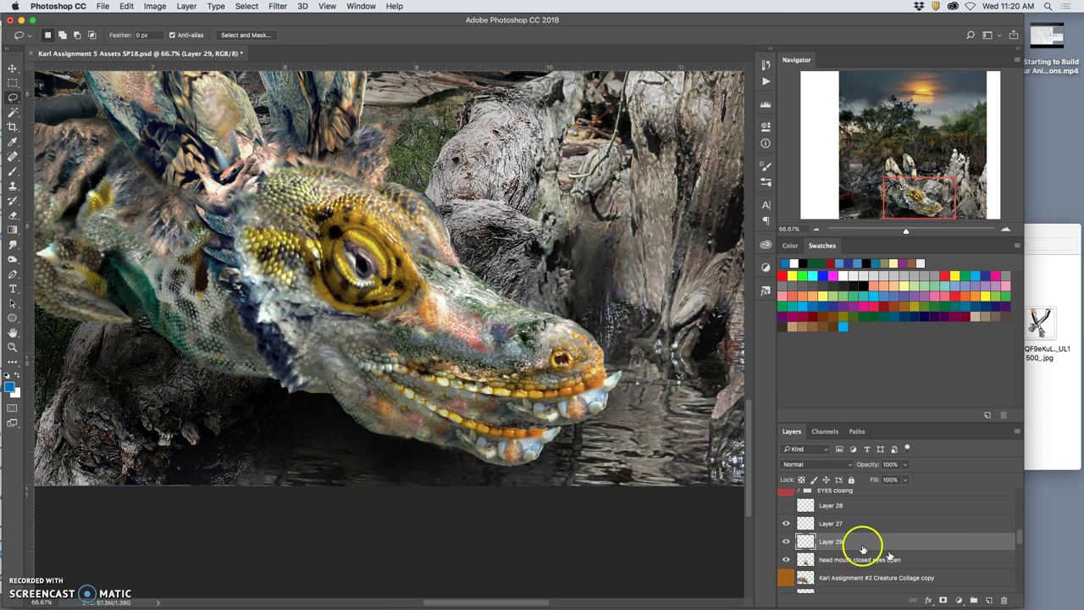
Step: Select the copied mouth piece using Magic Wand and Select > Inverse
click(12, 111)
click(533, 204)
click(247, 6)
click(254, 50)
Step: Rename Layer 29 to 'closed mouth'
click(857, 559)
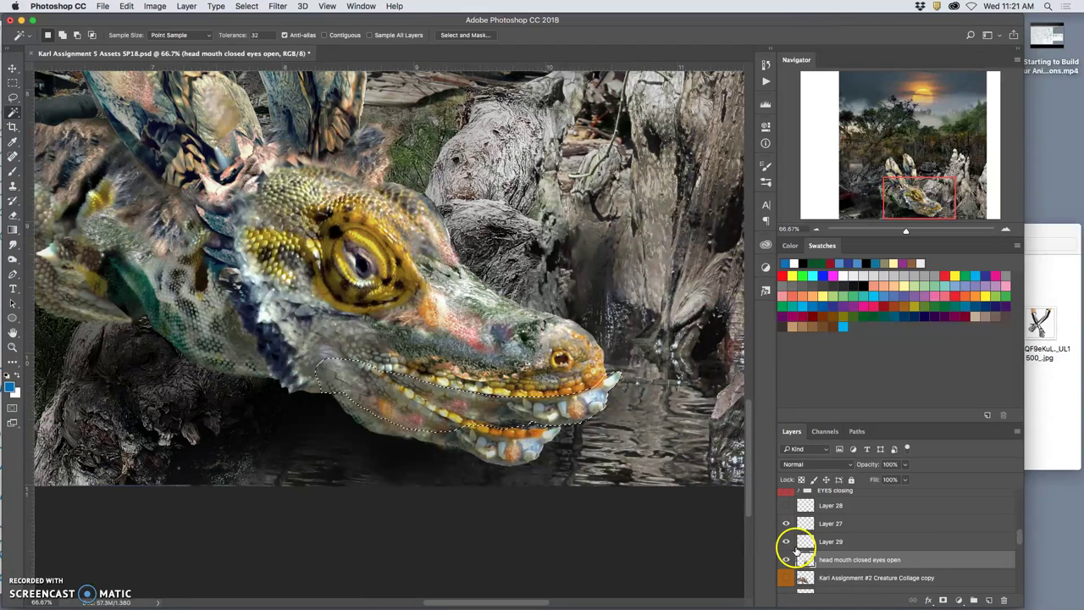
click(787, 542)
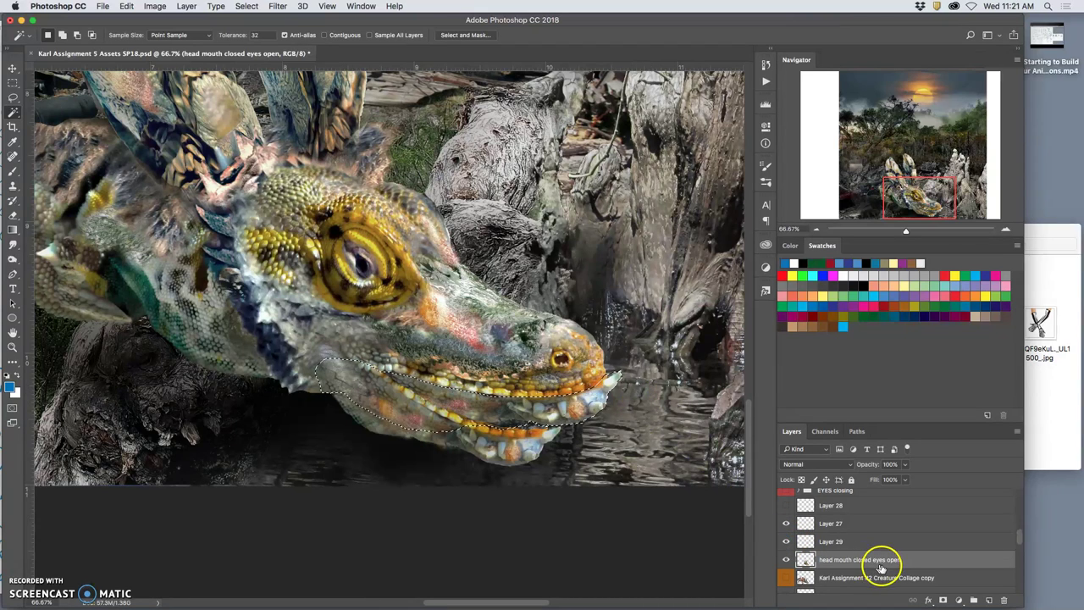
double_click(826, 541)
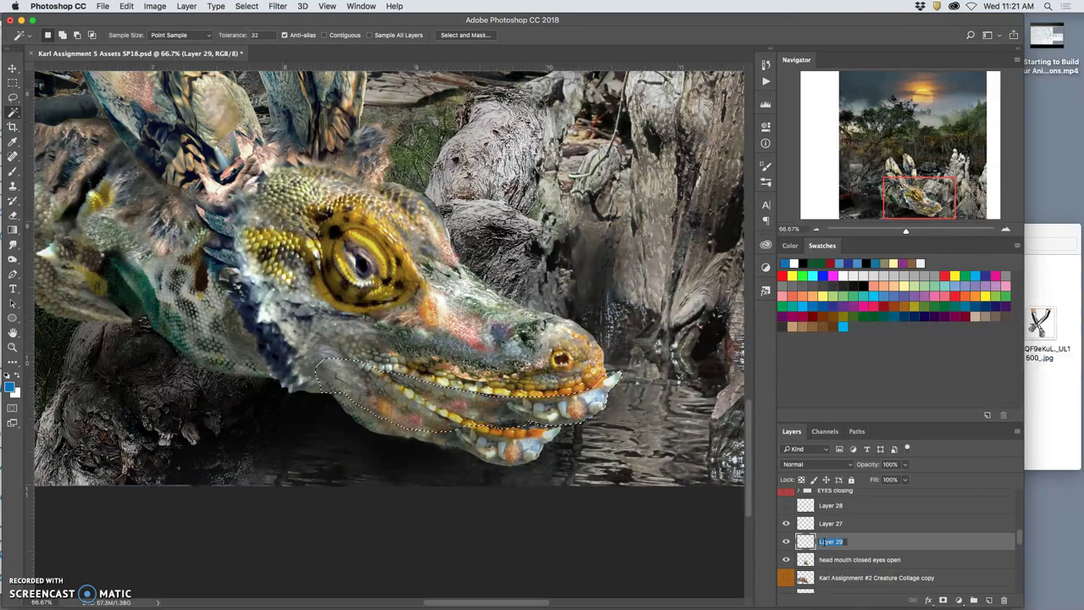
text(closed mouth)
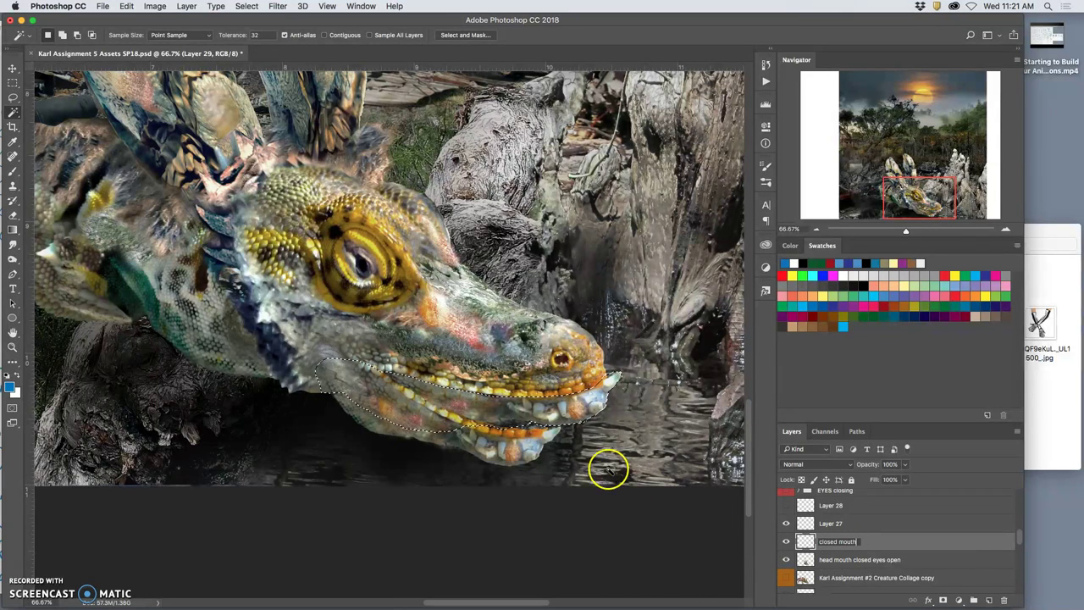
Step: Finish naming 'closed mouth' and toggle head, jaw and mouth layers to compare
click(15, 97)
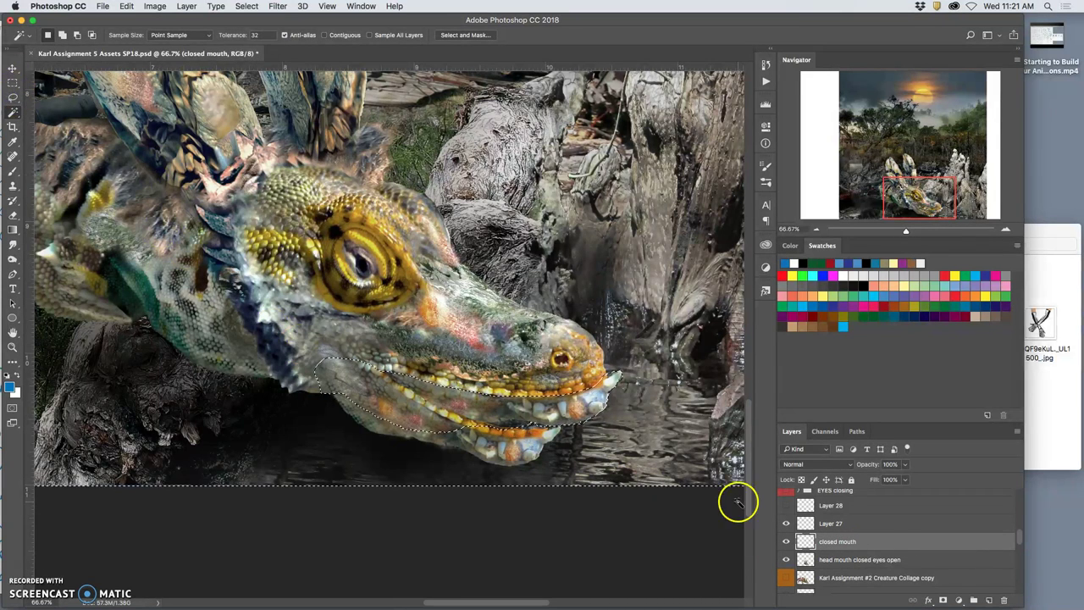
click(693, 485)
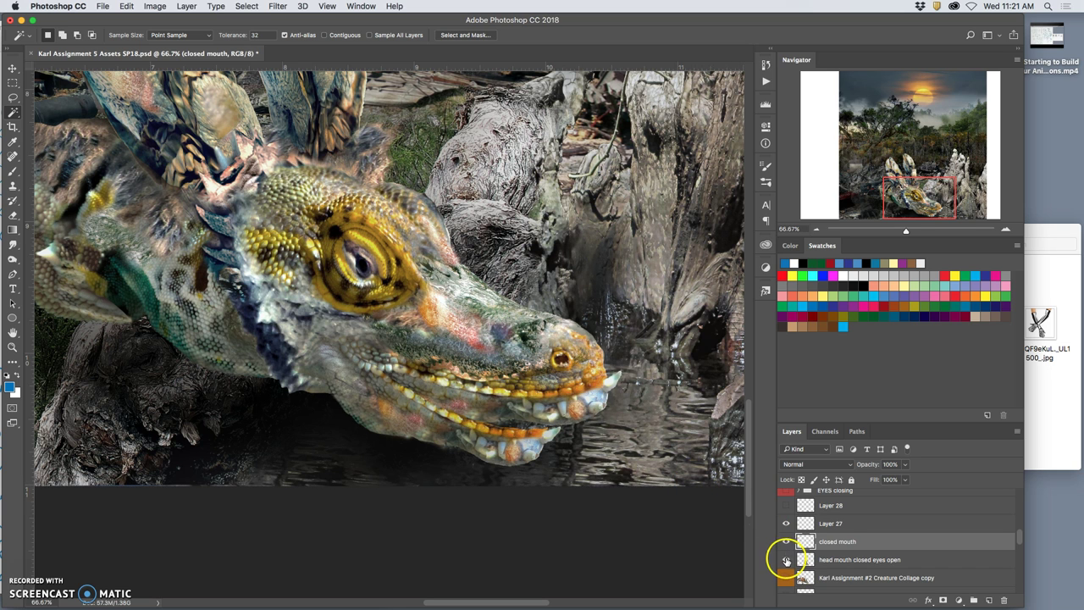
click(786, 560)
click(786, 560)
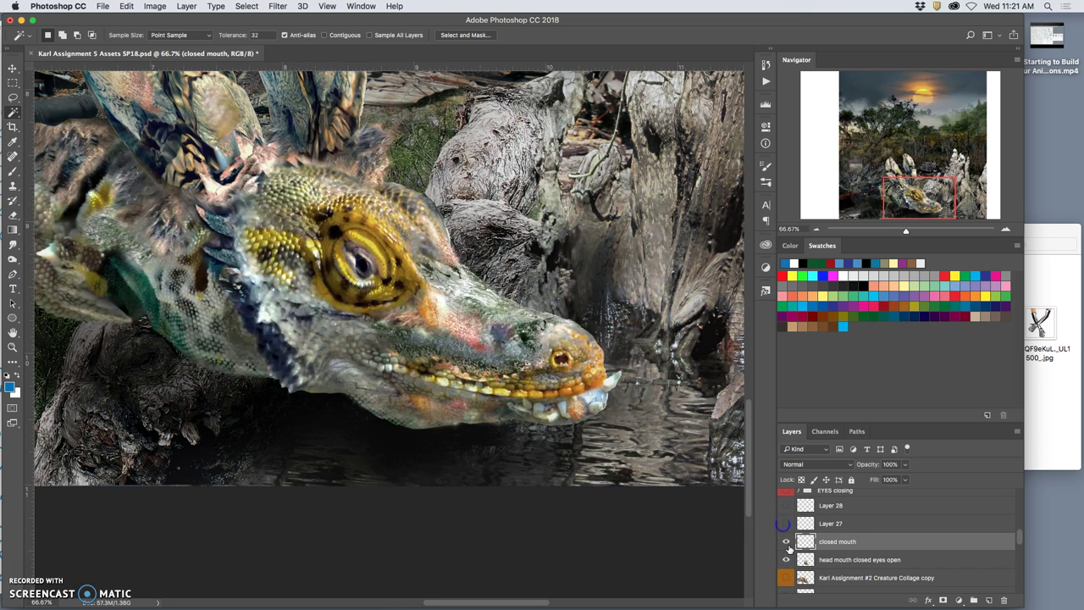
click(786, 547)
click(786, 547)
click(786, 547)
click(787, 547)
click(786, 547)
click(786, 524)
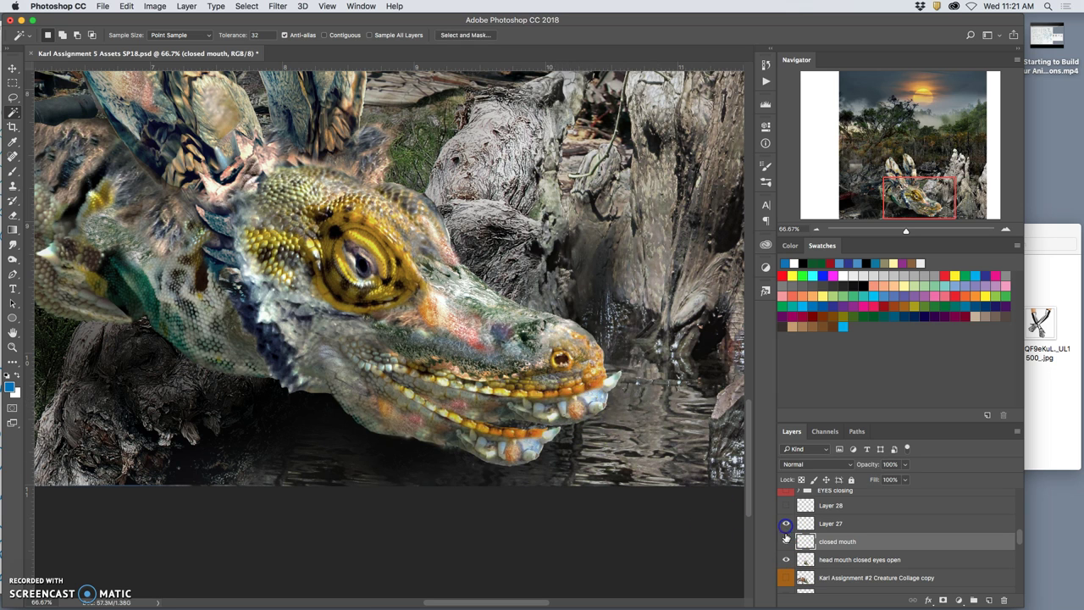
click(785, 507)
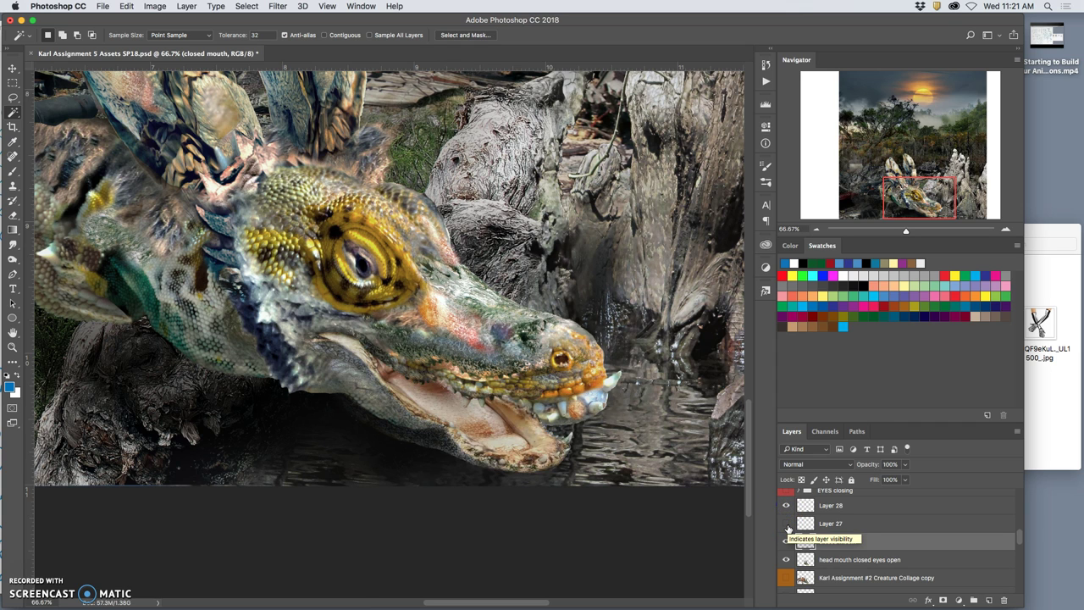
Step: Merge the head and 'closed mouth' layers, then undo the merge
click(827, 561)
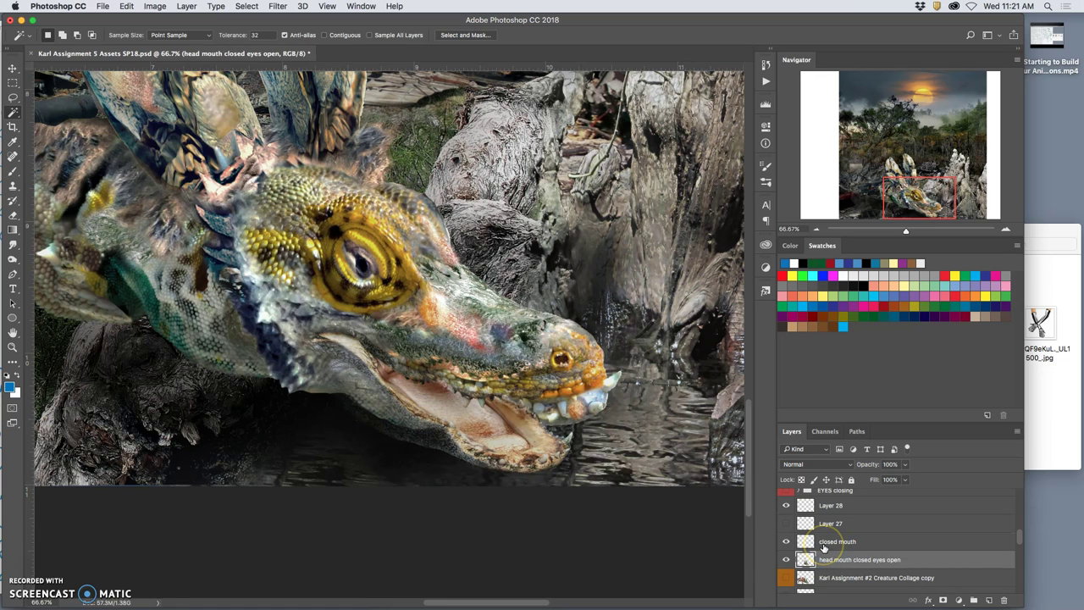
shift+click(826, 547)
key(ctrl+e)
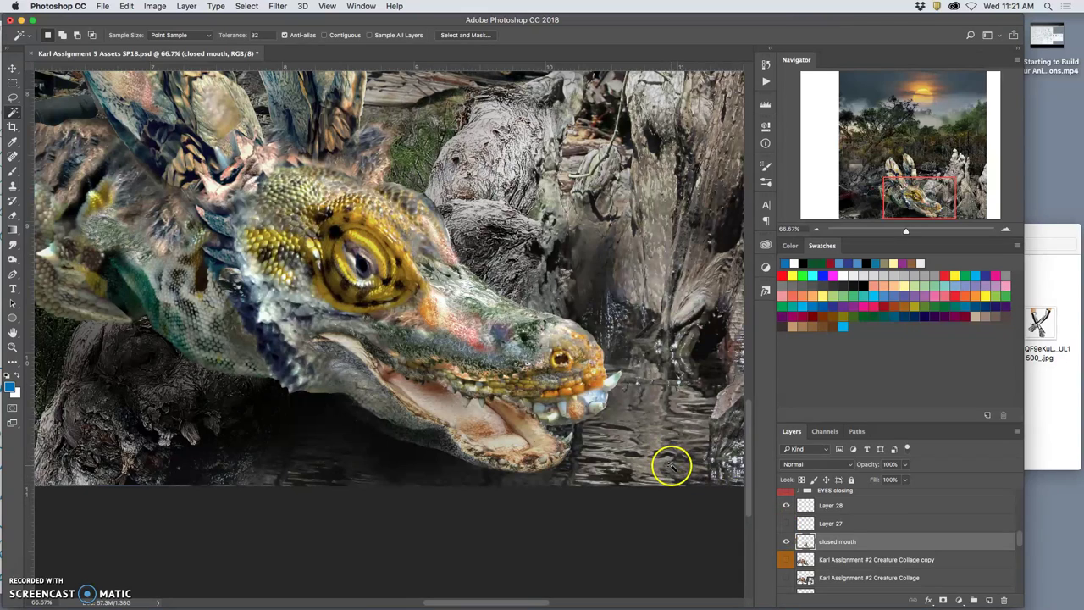
click(13, 95)
key(ctrl+z)
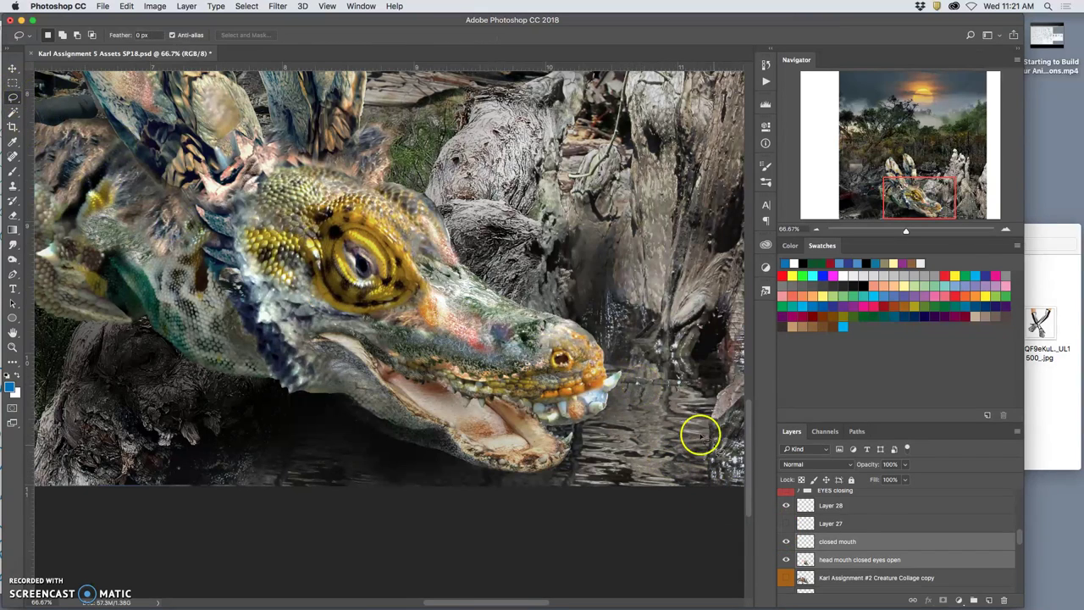
Step: Move the 'closed mouth' layer below the head layer and delete it
click(839, 541)
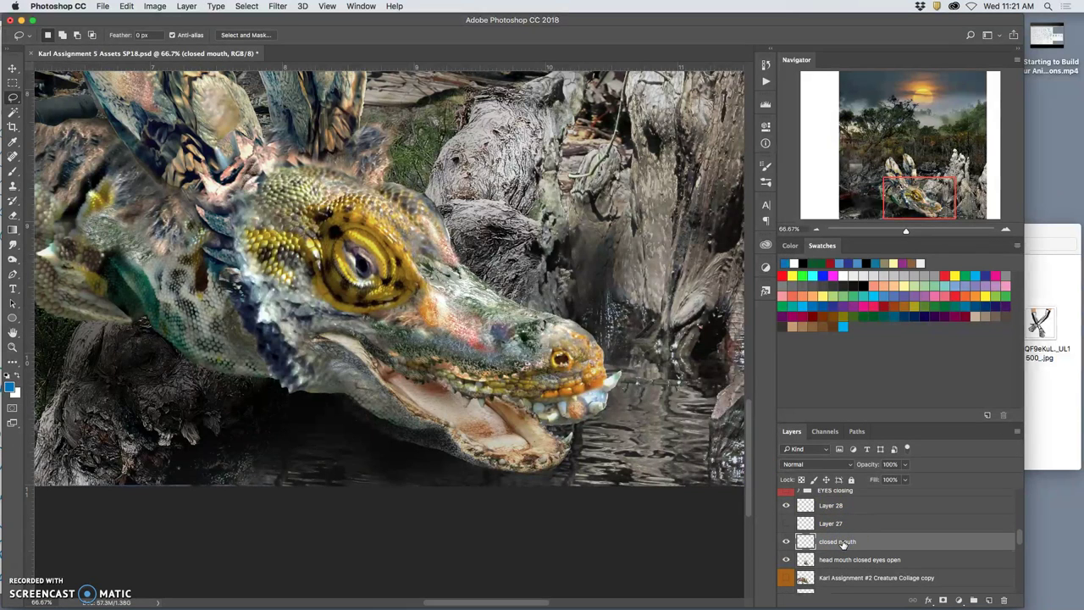
drag(843, 543, 837, 563)
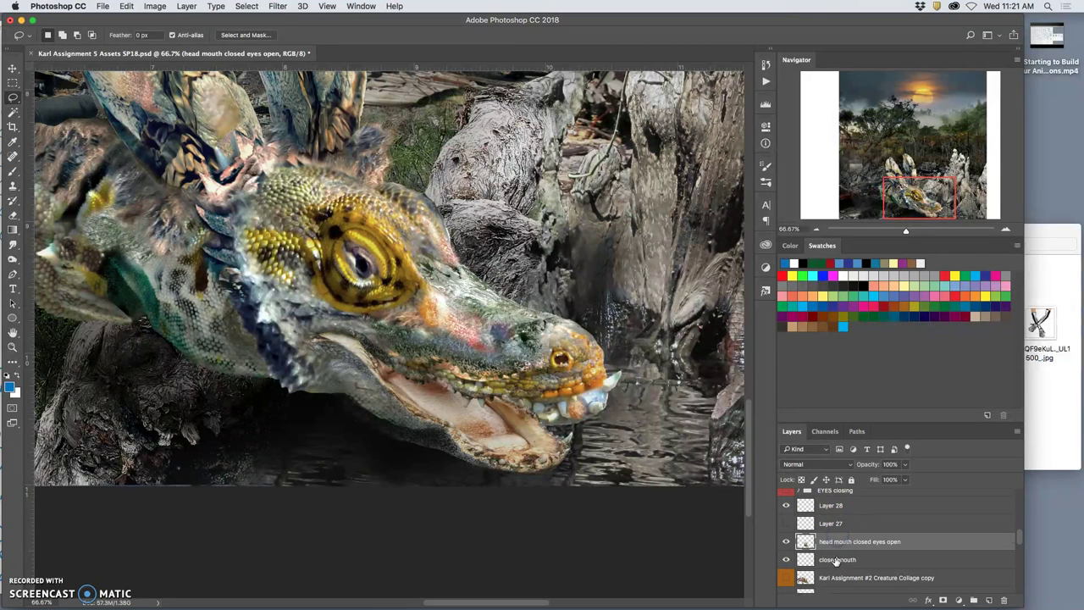
click(837, 562)
key(Delete)
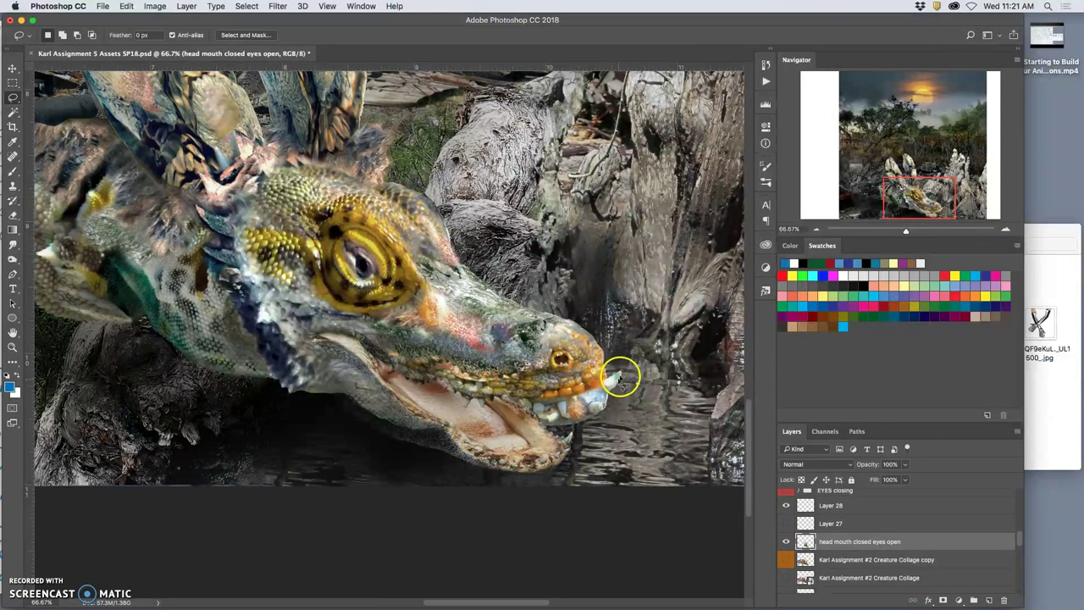
Step: Trace a Lasso selection around the head's lower jaw and the water beneath
mouse_move(623, 377)
mouse_down()
mouse_move(613, 370)
mouse_move(590, 399)
mouse_move(559, 408)
mouse_up()
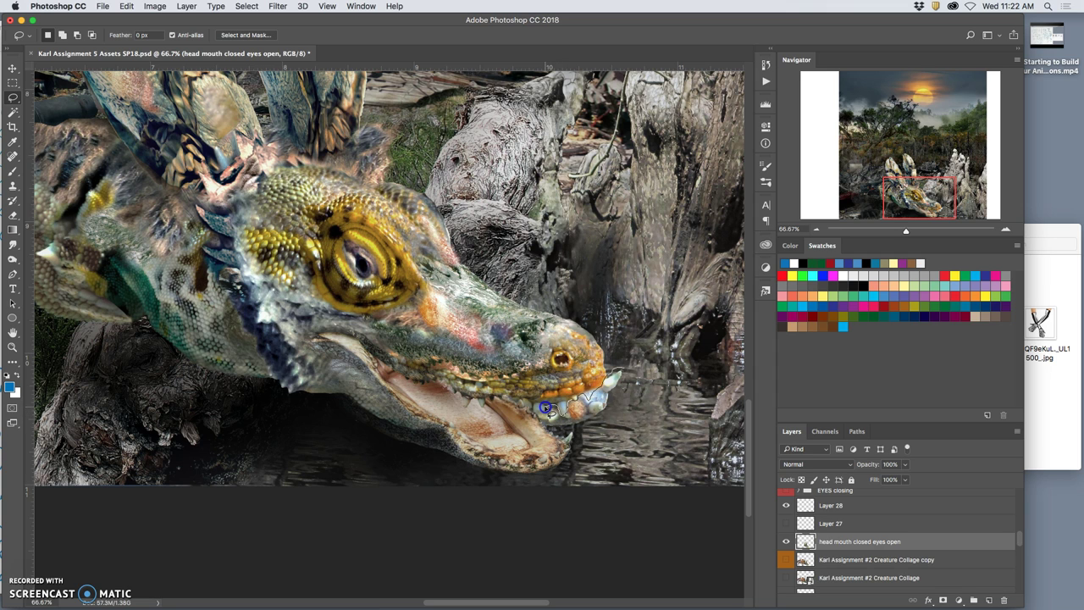
drag(544, 410, 539, 415)
drag(507, 400, 501, 398)
drag(484, 401, 456, 390)
mouse_move(411, 381)
mouse_down()
mouse_move(348, 337)
mouse_move(315, 332)
mouse_move(243, 373)
mouse_move(257, 426)
mouse_move(450, 554)
mouse_move(644, 492)
mouse_move(638, 365)
mouse_up()
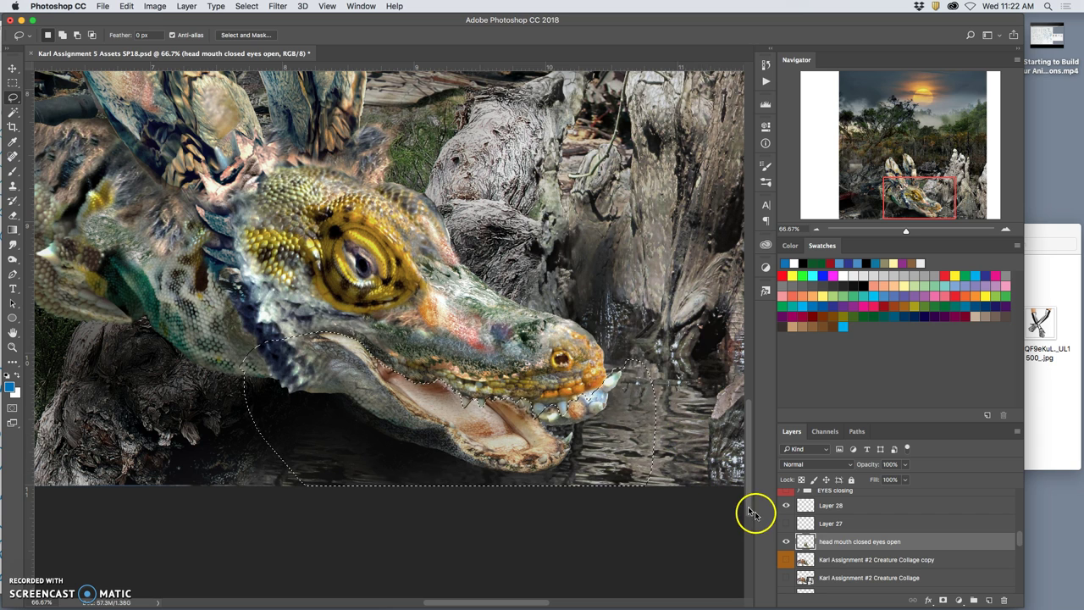
Step: Copy the lower jaw to Layer 29 and select its shape via Magic Wand and Inverse
key(super+j)
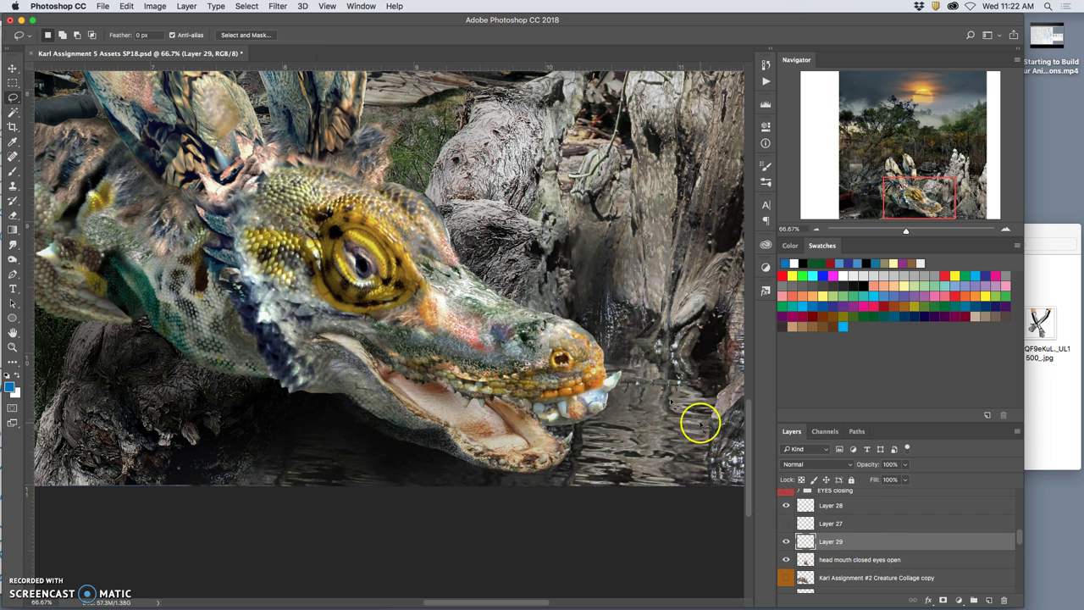
click(13, 111)
click(657, 289)
click(447, 113)
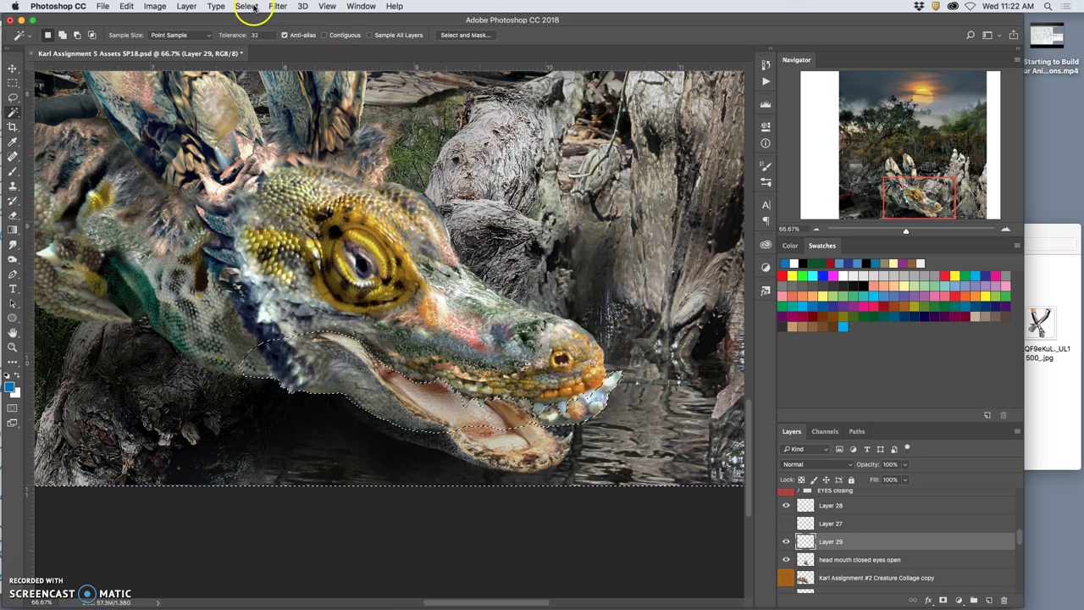
click(247, 5)
click(262, 48)
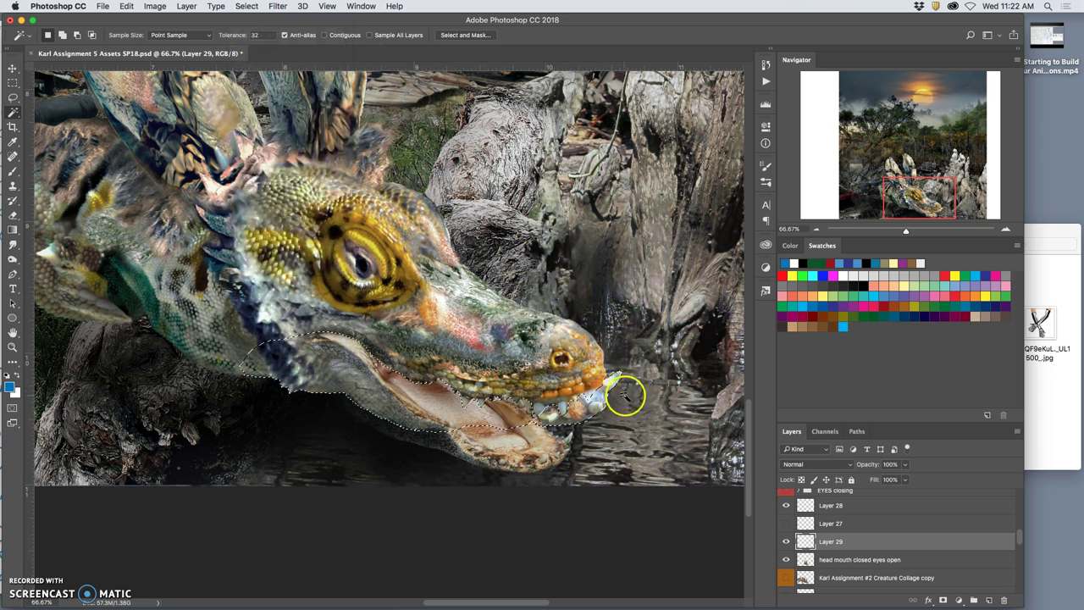
Step: Make the head layer active, hide Layers 29 and 28, and deselect
click(860, 561)
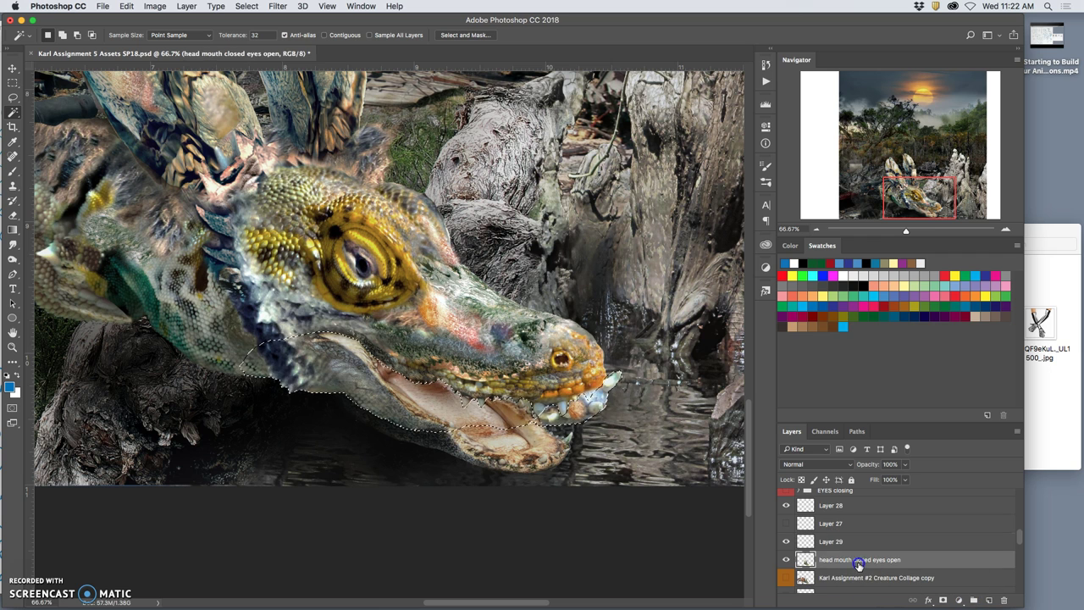
click(786, 542)
click(786, 505)
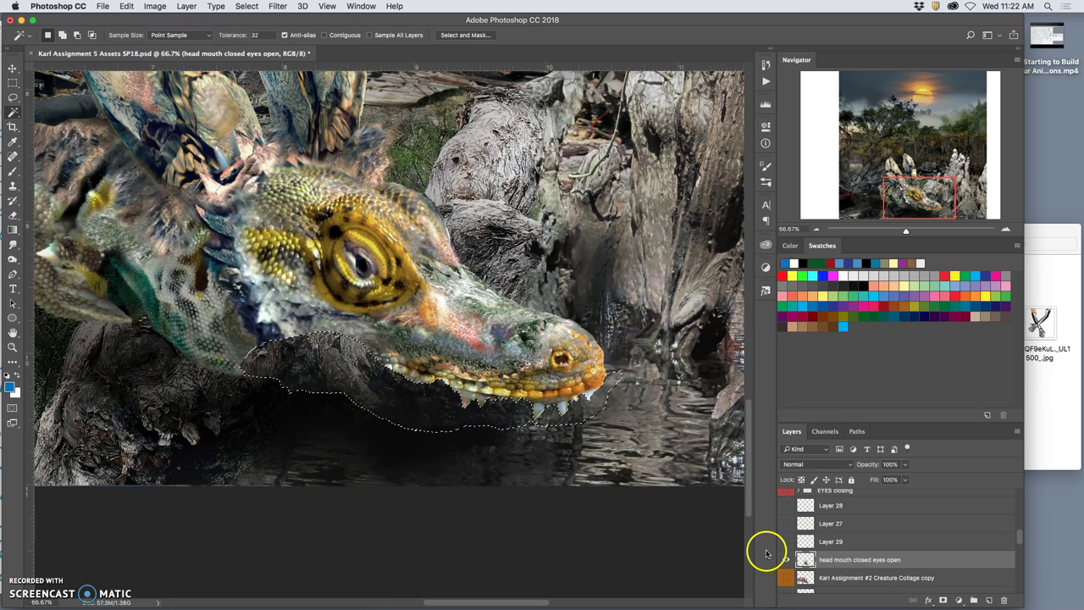
key(ctrl+d)
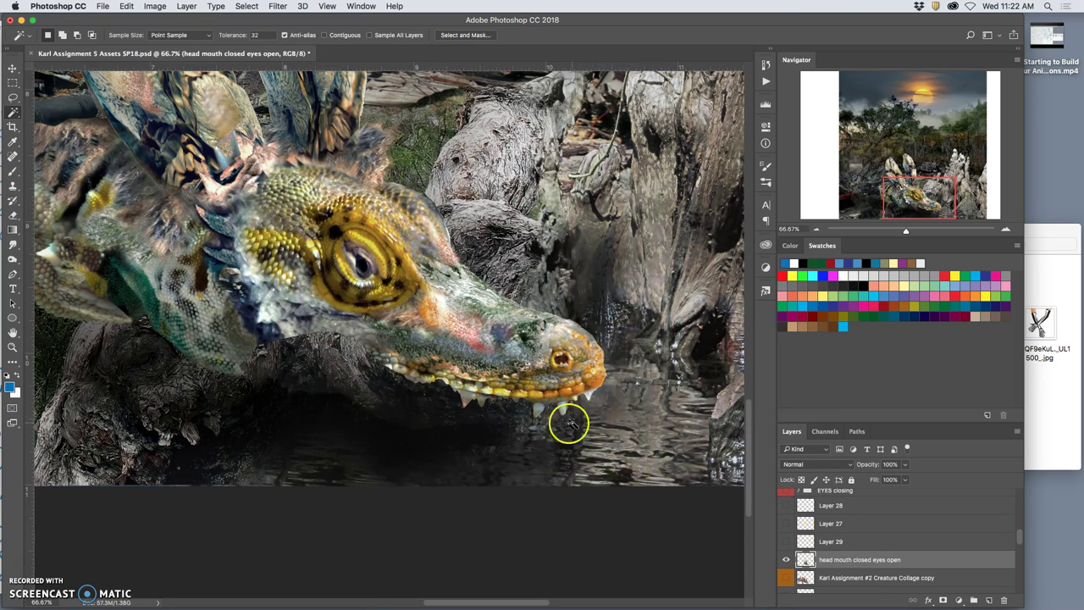
Step: Toggle Layers 27, 28 and 29 to compare the open and closed jaw states
click(786, 542)
click(787, 544)
click(787, 544)
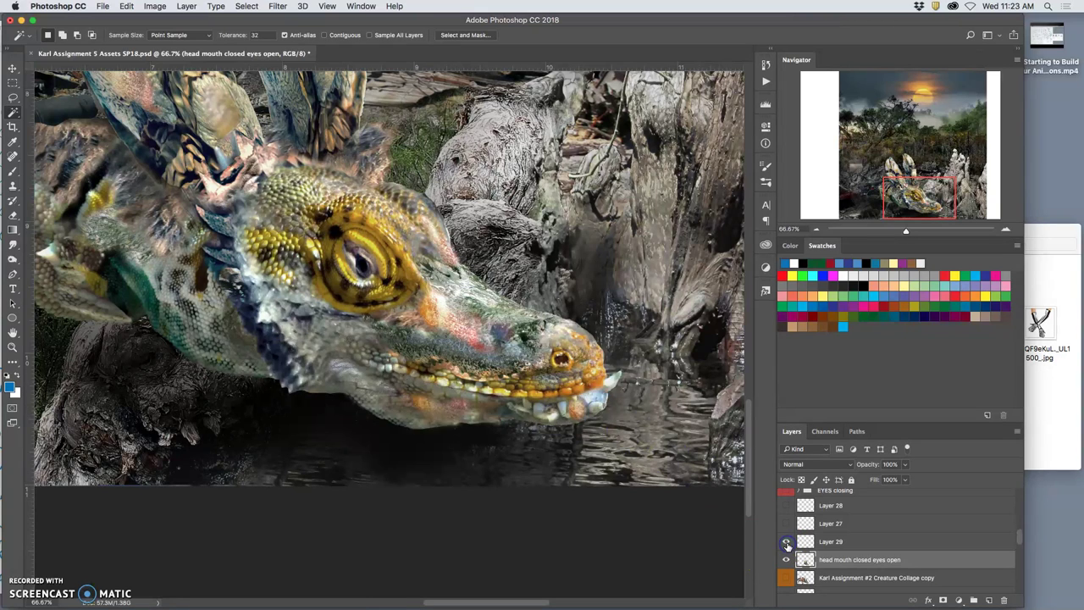
click(787, 525)
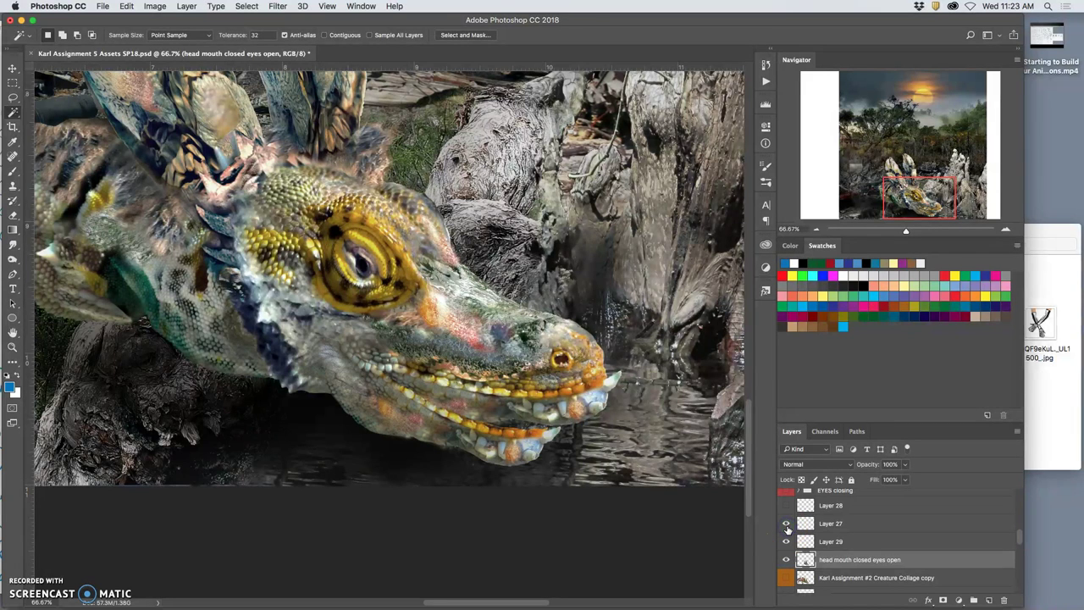
click(787, 506)
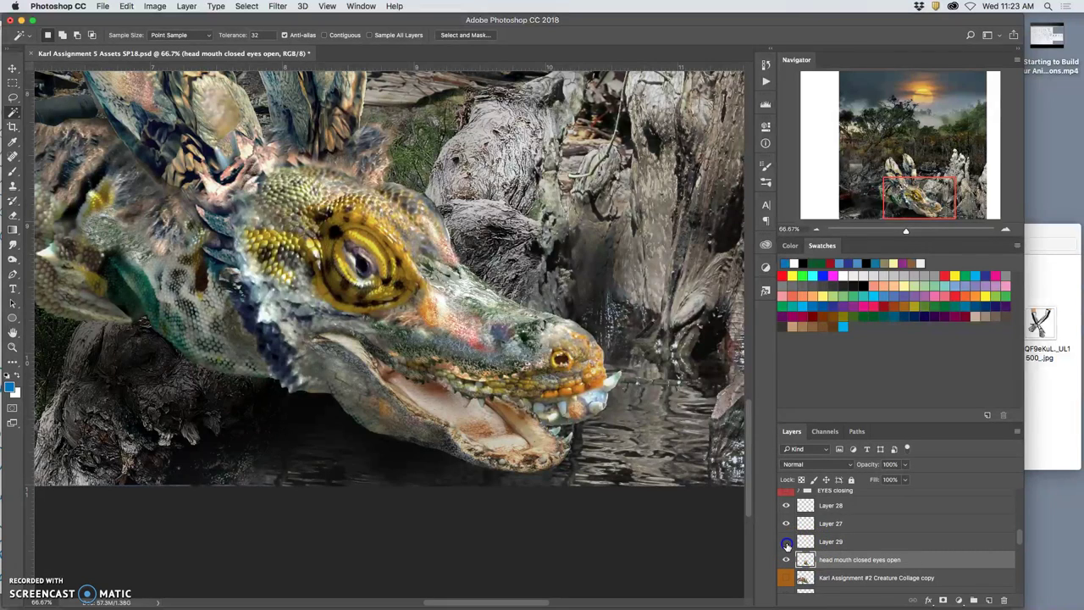
click(787, 543)
click(787, 543)
click(787, 543)
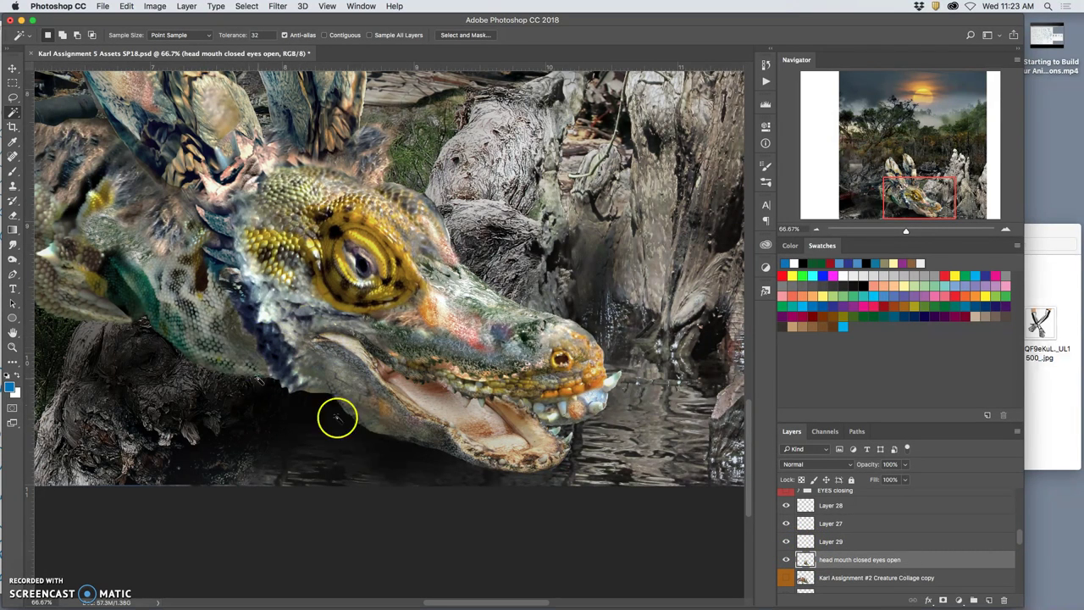